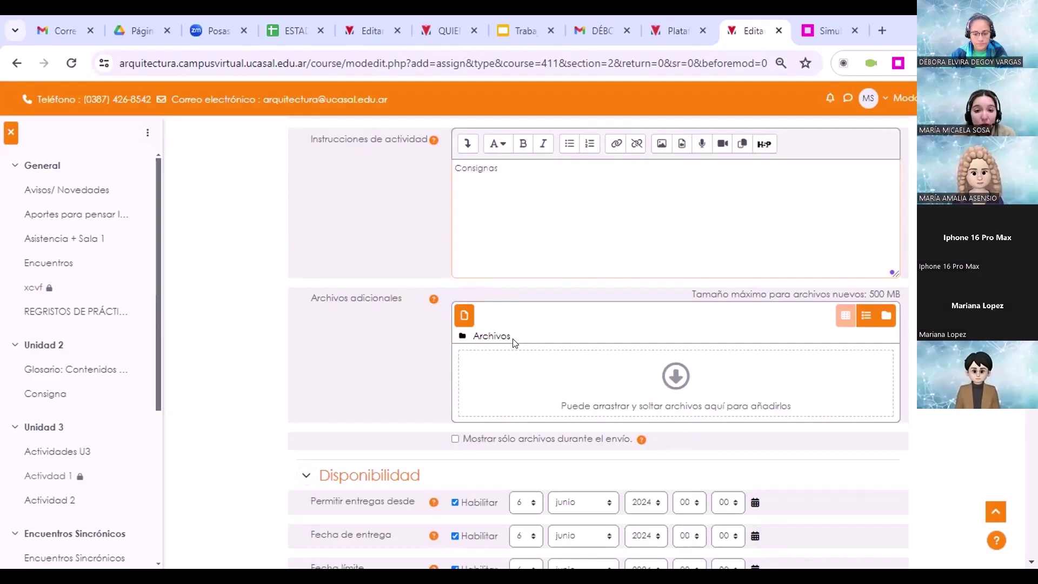
{"action": "left_click", "coordinate": [458, 323]}
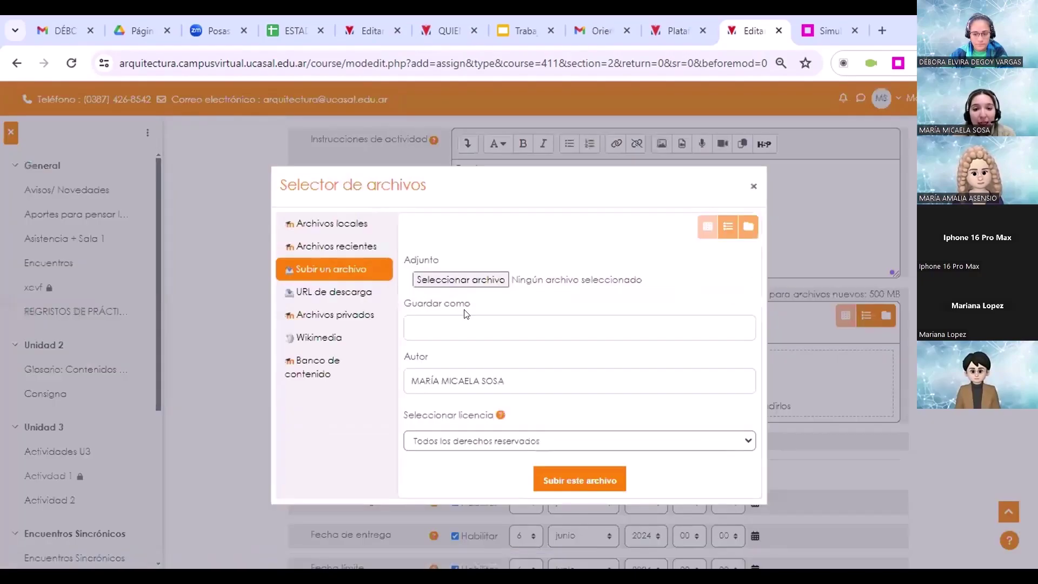
{"action": "left_click", "coordinate": [458, 280]}
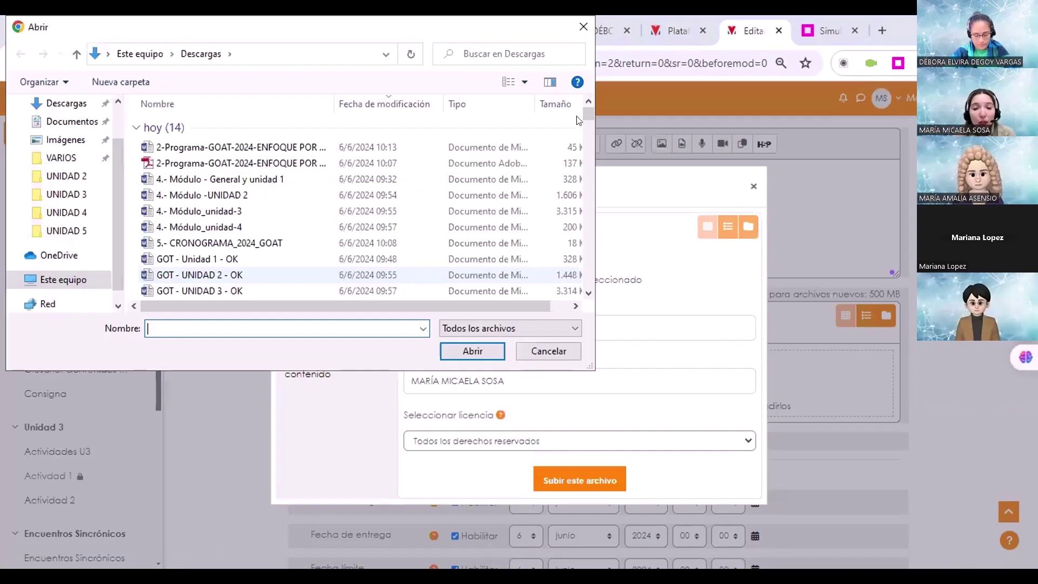
{"action": "left_click", "coordinate": [583, 27]}
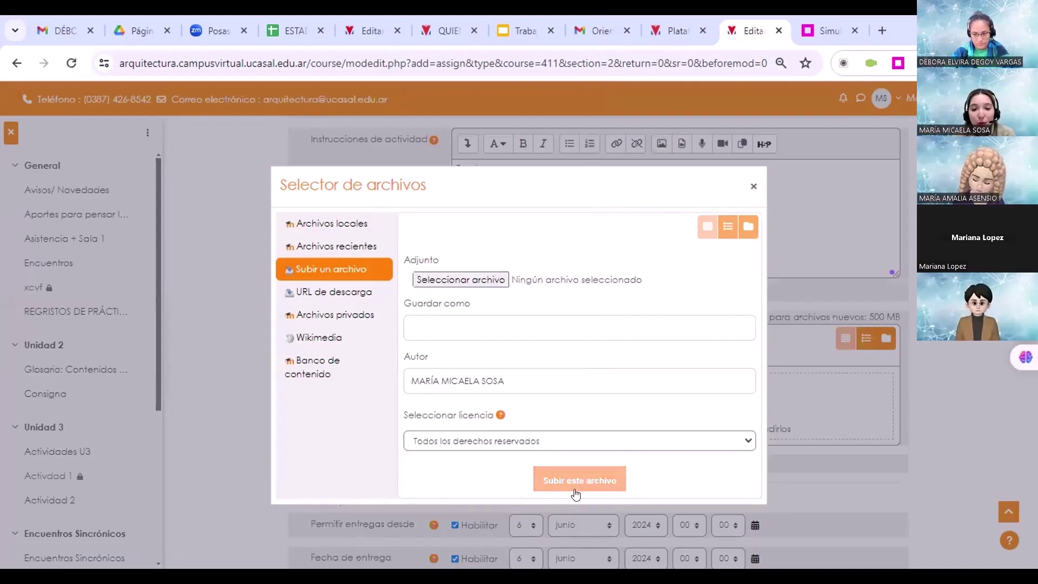
{"action": "left_click", "coordinate": [754, 186]}
- Set the "Permitir entregas desde" date to 6 junio at 00:00 in the assignment's availability settings
{"action": "scroll", "coordinate": [697, 368], "scroll_direction": "down", "scroll_amount": 3}
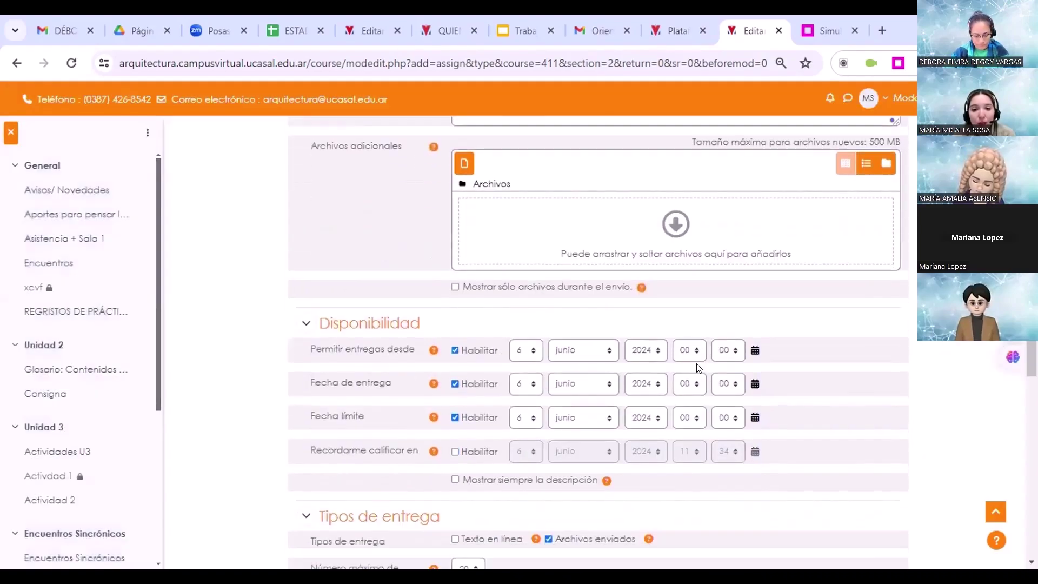
{"action": "scroll", "coordinate": [697, 367], "scroll_direction": "down", "scroll_amount": 2}
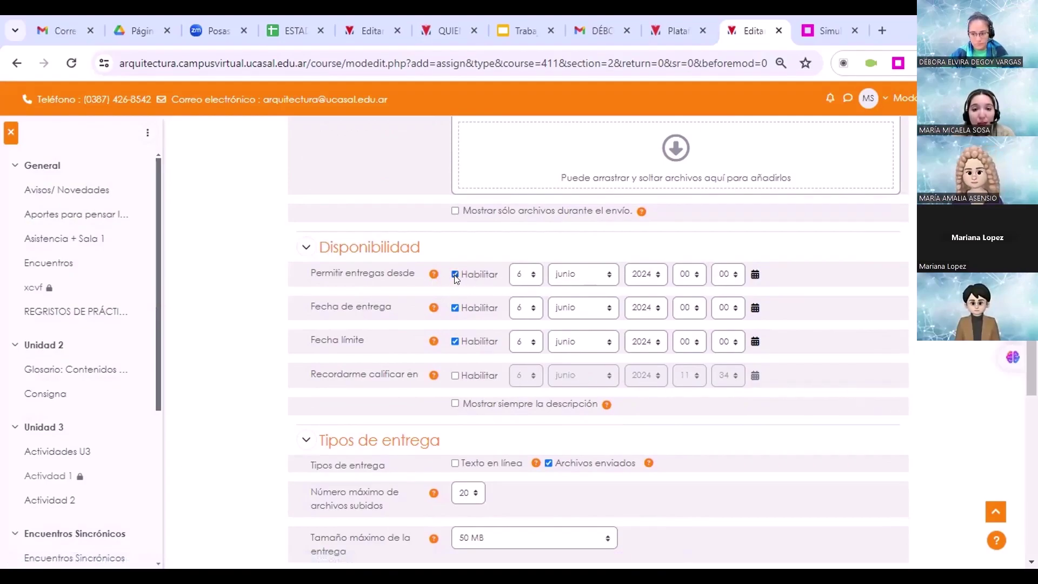
{"action": "left_click", "coordinate": [530, 275]}
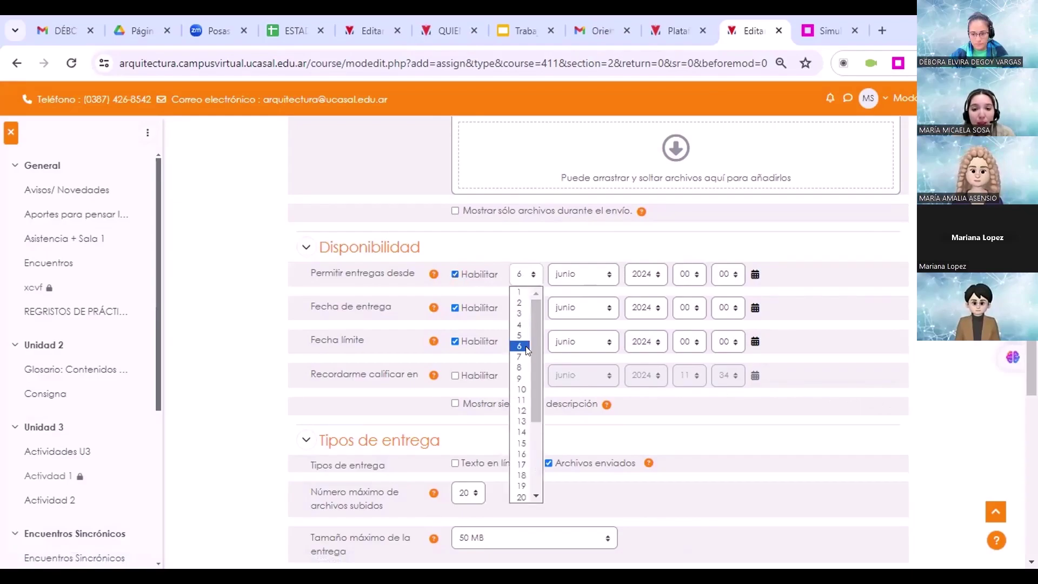
{"action": "left_click", "coordinate": [584, 275]}
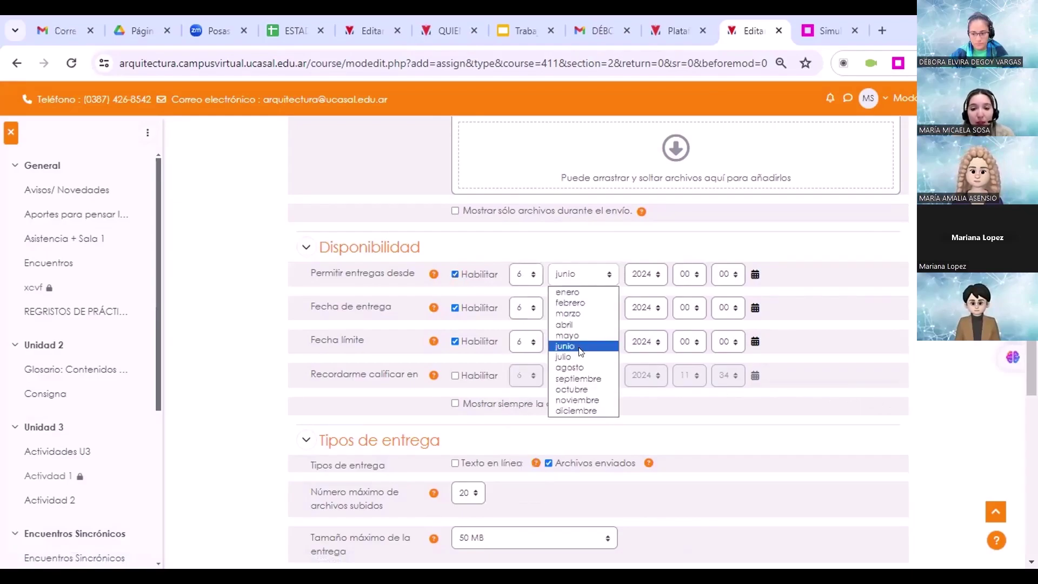
{"action": "left_click", "coordinate": [691, 274]}
{"action": "left_click", "coordinate": [690, 274]}
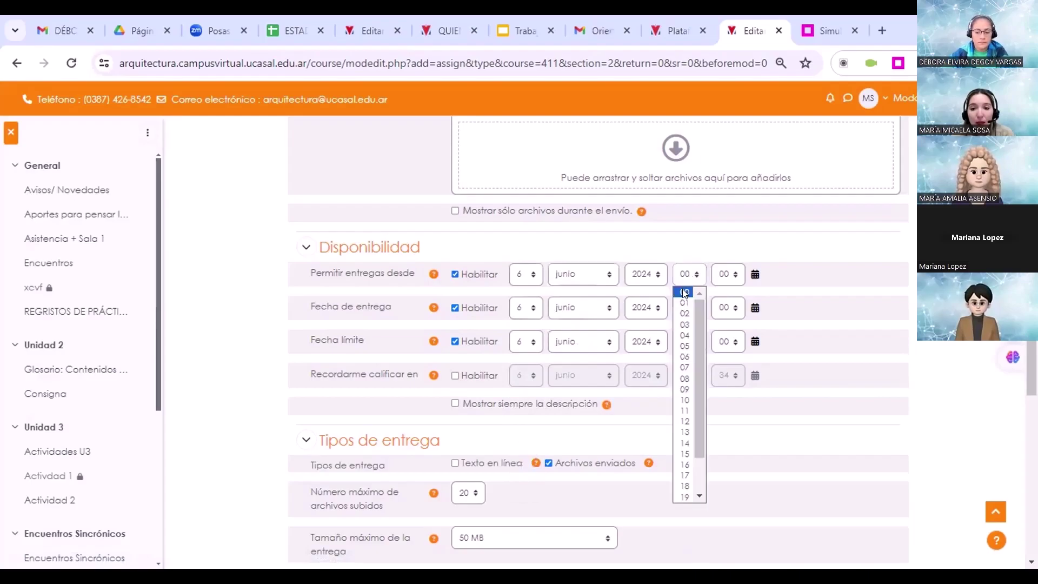
{"action": "left_click", "coordinate": [728, 275]}
{"action": "left_click", "coordinate": [724, 292]}
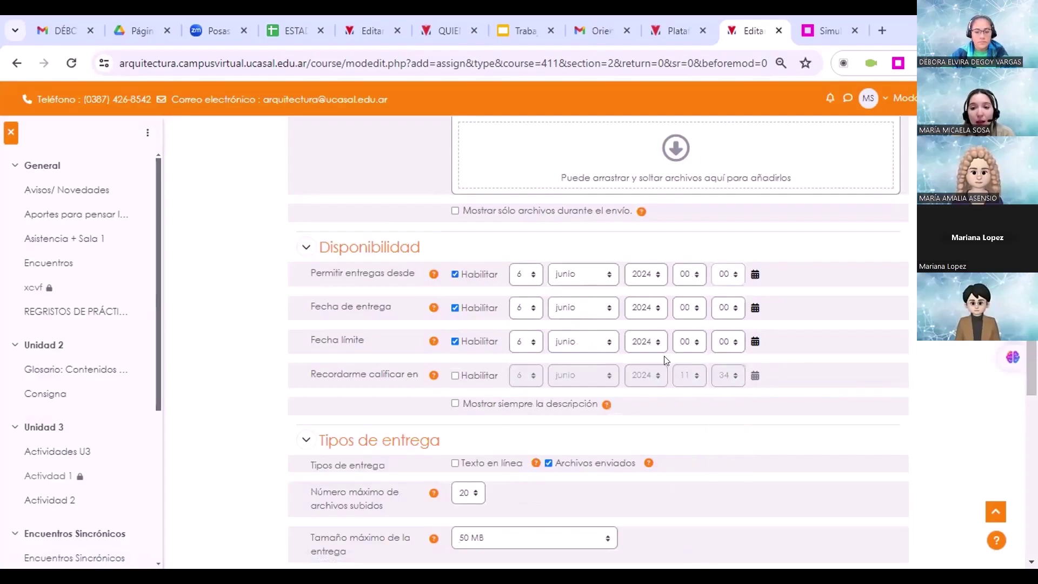
- Set the assignment's due date (Fecha de entrega) to day 20 at 23:59
{"action": "left_click", "coordinate": [527, 308]}
{"action": "scroll", "coordinate": [530, 391], "scroll_direction": "down", "scroll_amount": 2}
{"action": "left_click_drag", "start_coordinate": [534, 409], "coordinate": [534, 418]}
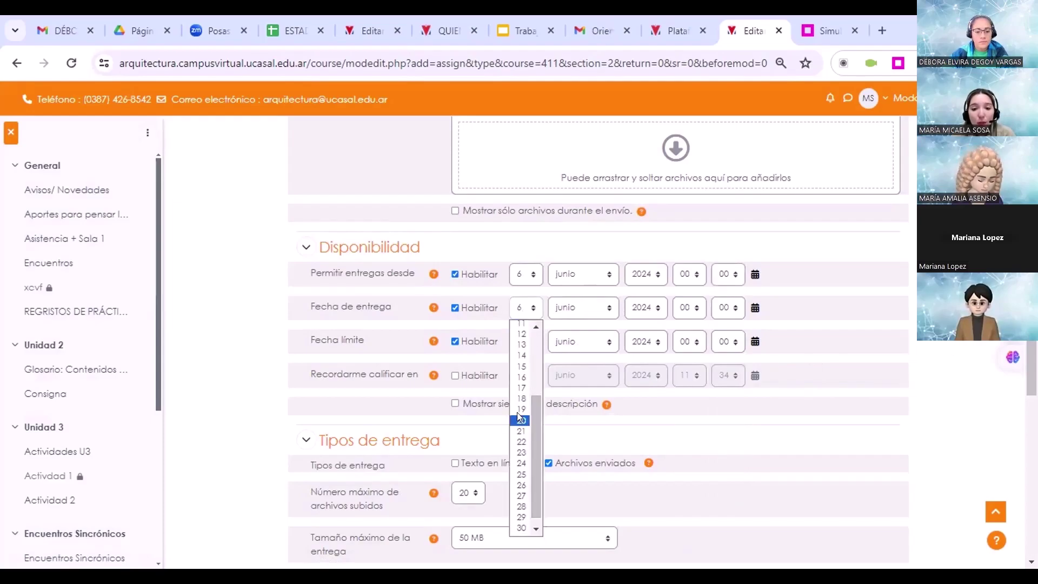
{"action": "left_click", "coordinate": [519, 419]}
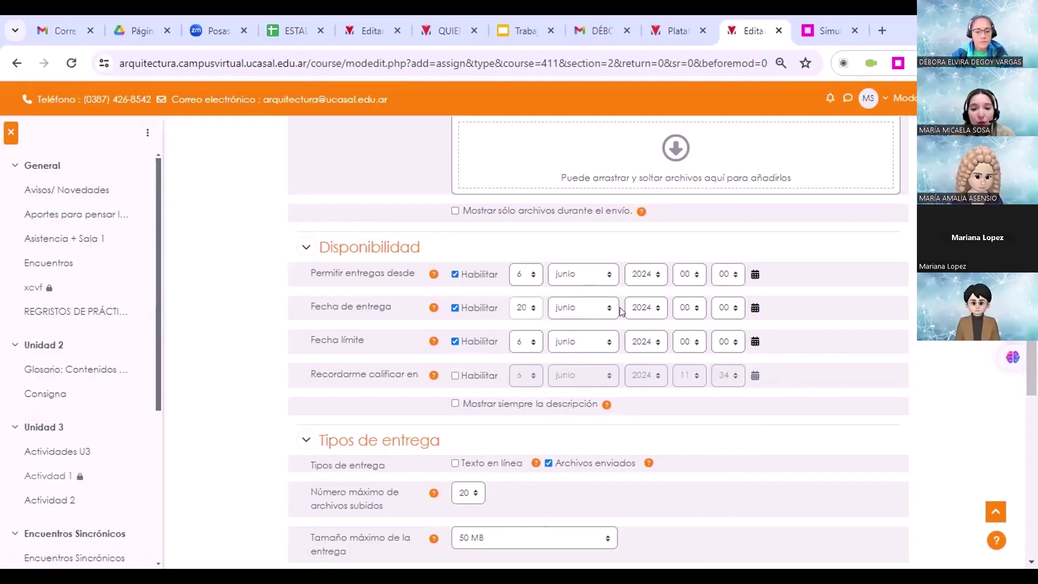
{"action": "left_click", "coordinate": [690, 308]}
{"action": "left_click", "coordinate": [682, 526]}
{"action": "left_click", "coordinate": [734, 303]}
{"action": "scroll", "coordinate": [743, 470], "scroll_direction": "down", "scroll_amount": 5}
{"action": "left_click", "coordinate": [722, 526]}
- Set the assignment's cut-off date (Fecha límite) to day 20 at 23:59
{"action": "scroll", "coordinate": [795, 325], "scroll_direction": "down", "scroll_amount": 1}
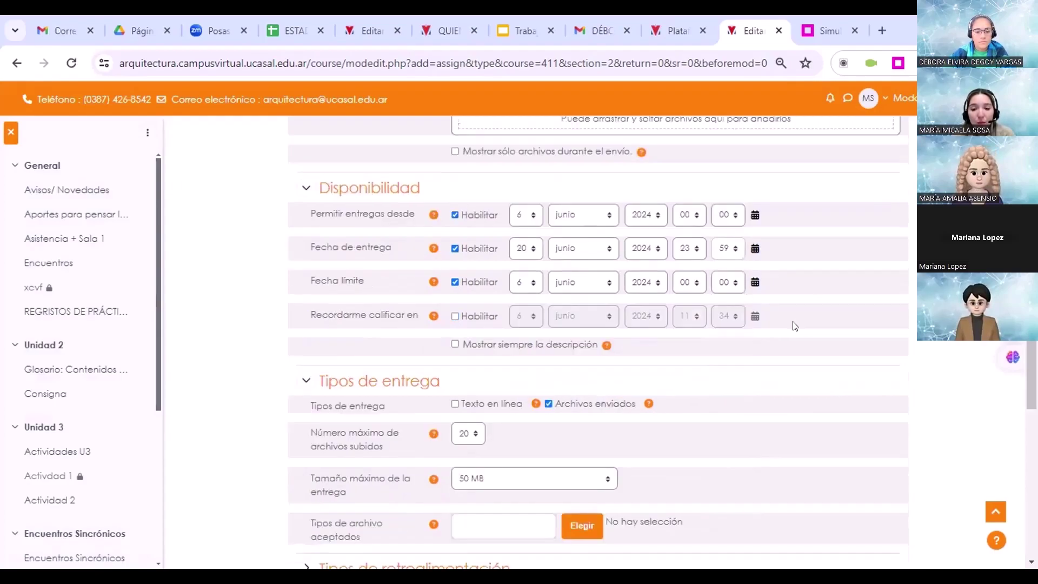
{"action": "left_click", "coordinate": [531, 267]}
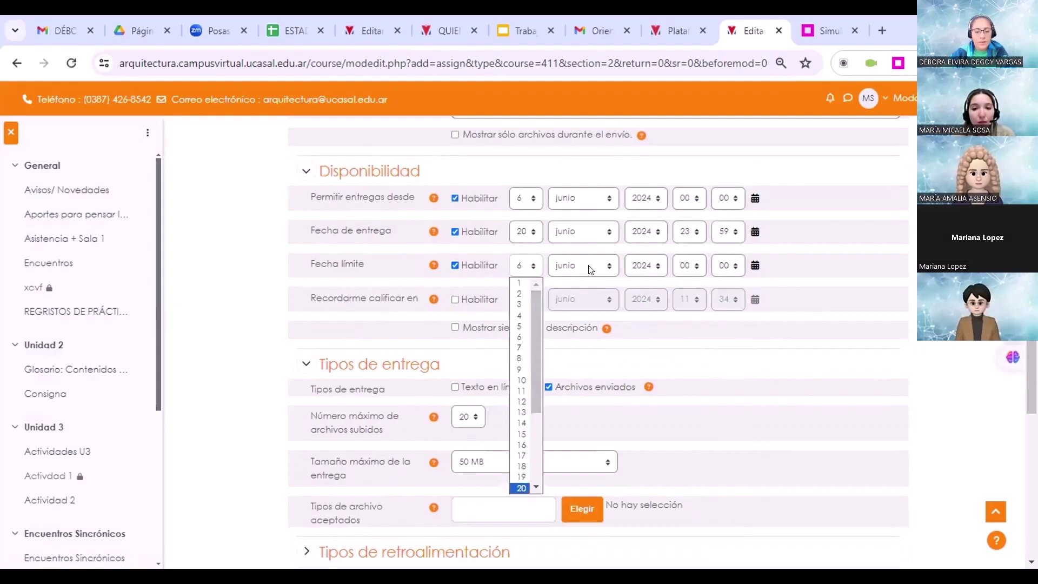
{"action": "left_click", "coordinate": [521, 488]}
{"action": "left_click", "coordinate": [689, 266]}
{"action": "scroll", "coordinate": [685, 476], "scroll_direction": "down", "scroll_amount": 2}
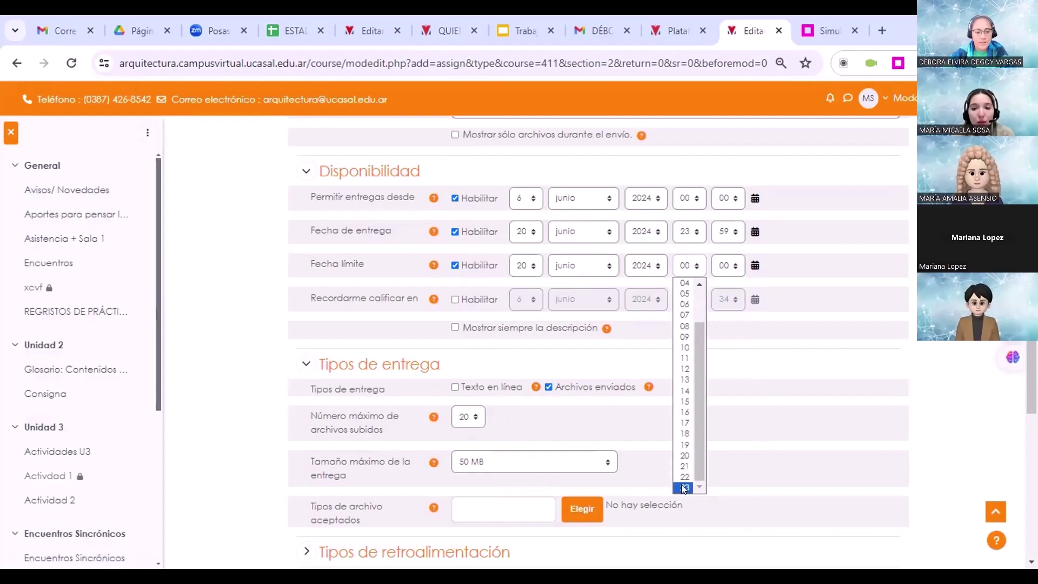
{"action": "left_click", "coordinate": [681, 487]}
{"action": "left_click", "coordinate": [728, 265]}
{"action": "scroll", "coordinate": [728, 433], "scroll_direction": "down", "scroll_amount": 5}
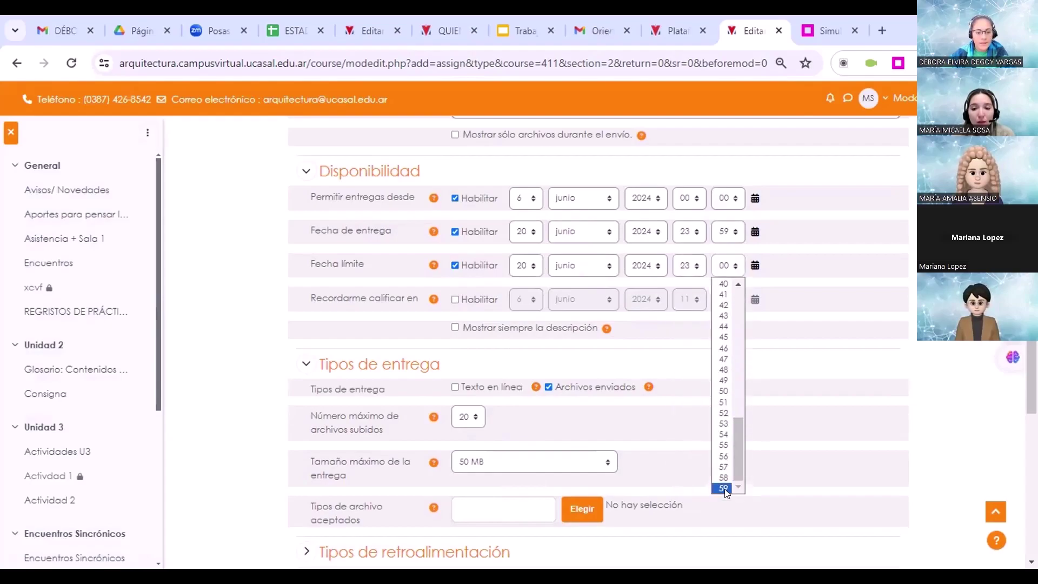
{"action": "left_click", "coordinate": [724, 488]}
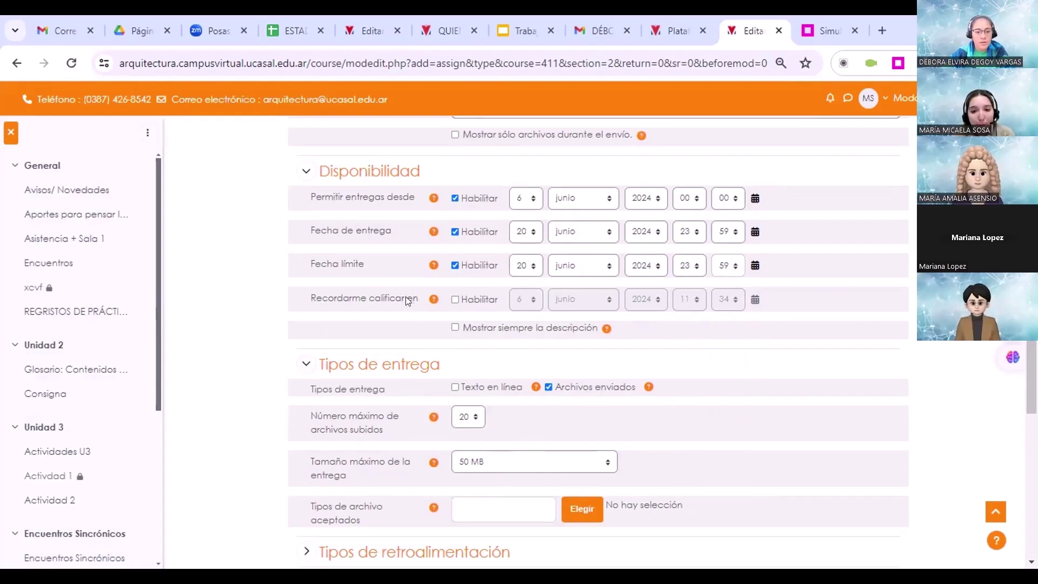
- Read the help notes for the Permitir entregas desde, Fecha de entrega and Fecha límite settings
{"action": "scroll", "coordinate": [407, 327], "scroll_direction": "up", "scroll_amount": 1}
{"action": "scroll", "coordinate": [407, 327], "scroll_direction": "up", "scroll_amount": 1}
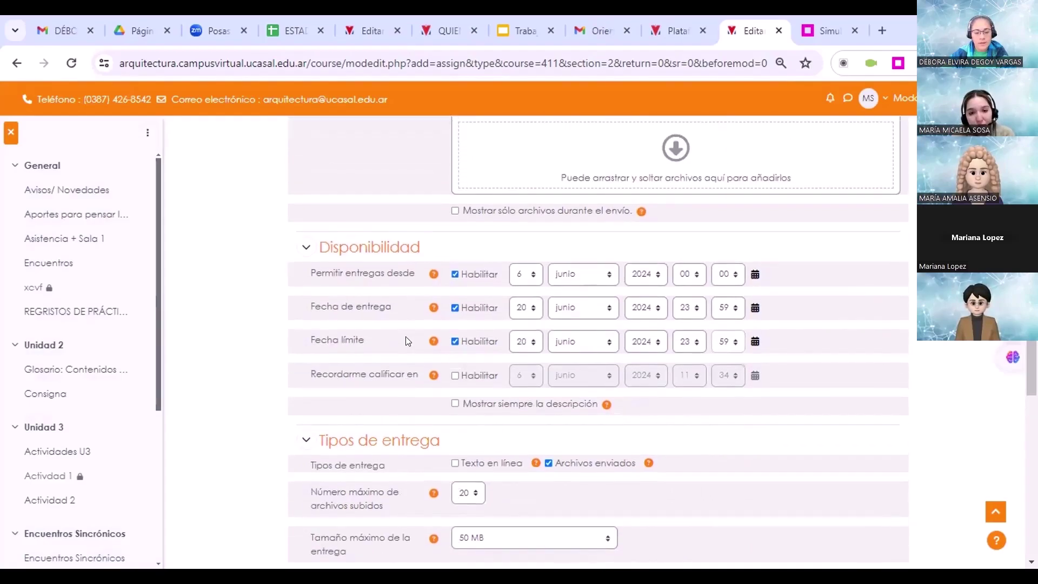
{"action": "left_click", "coordinate": [433, 310]}
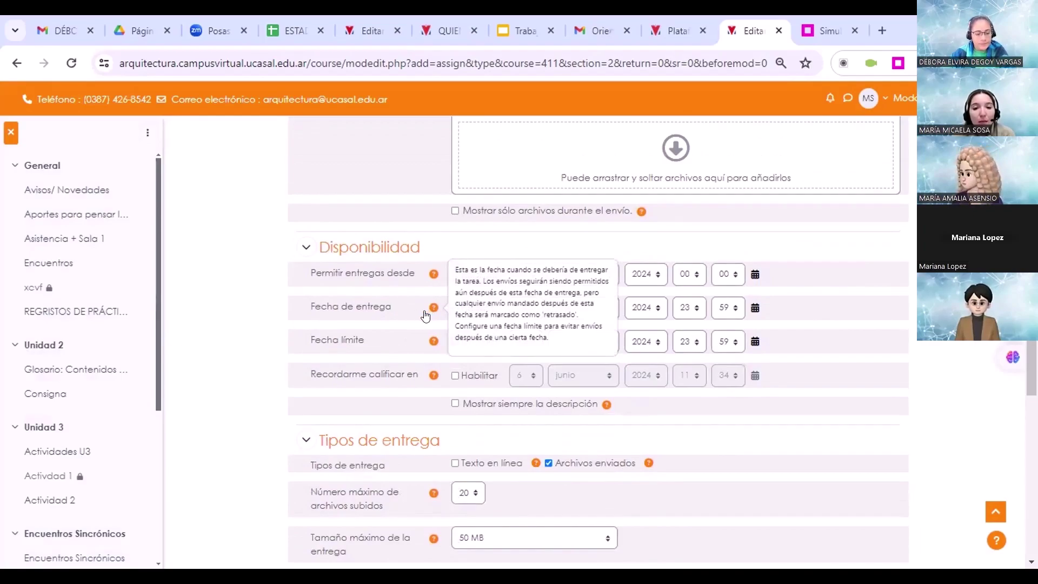
{"action": "left_click", "coordinate": [434, 308]}
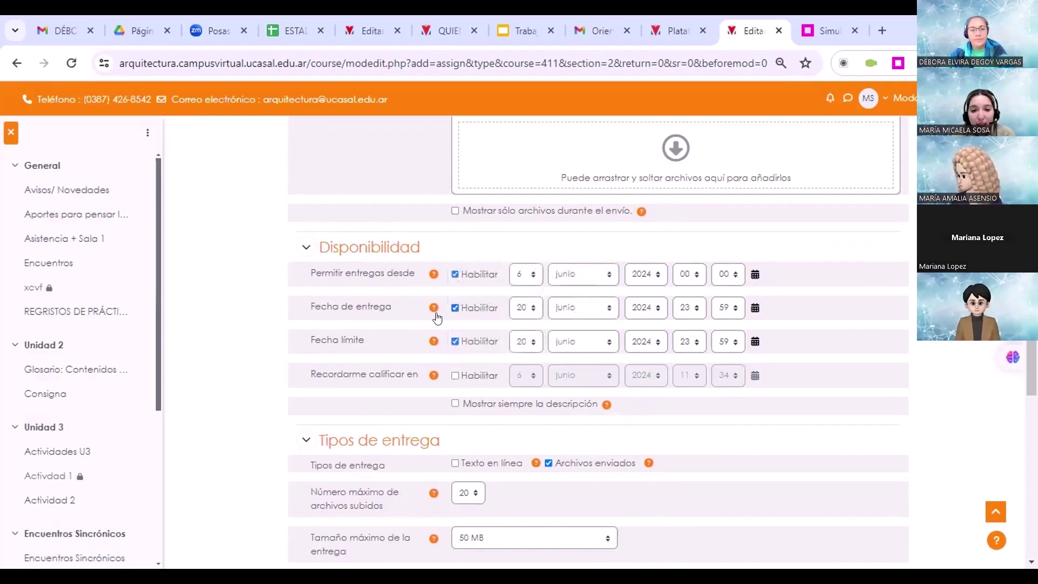
{"action": "left_click", "coordinate": [434, 311]}
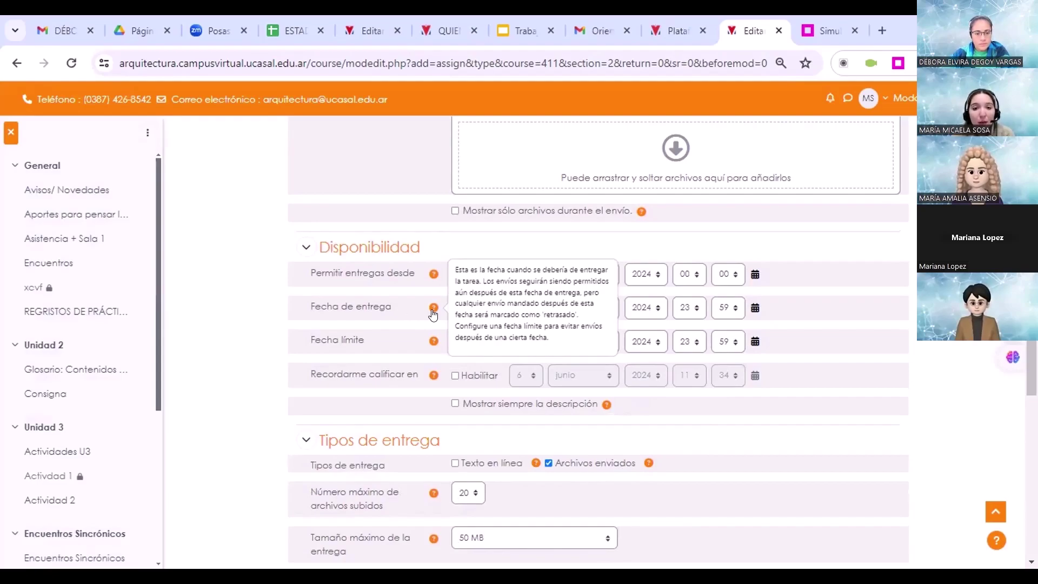
{"action": "left_click", "coordinate": [394, 315]}
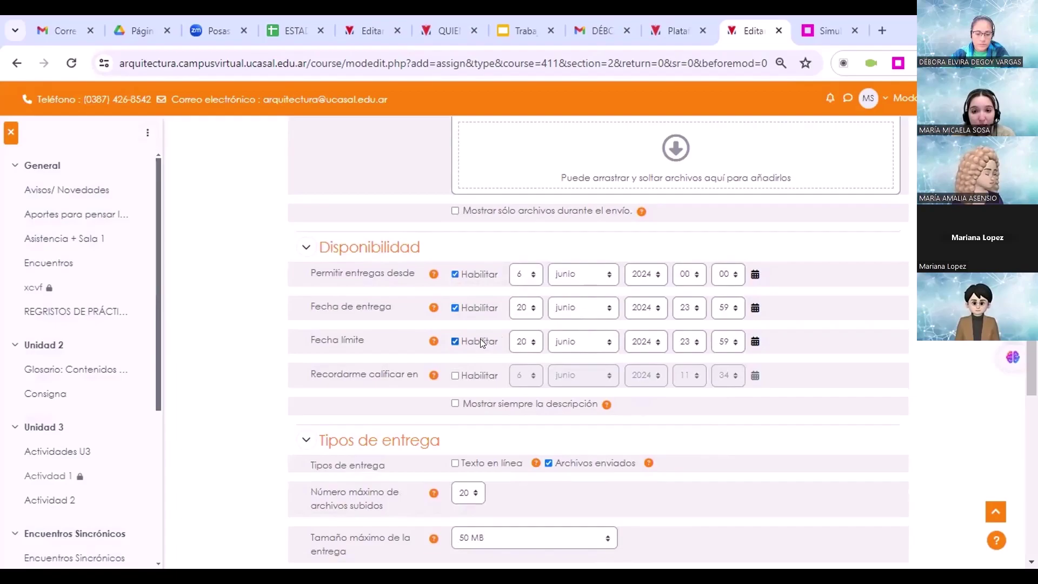
{"action": "left_click", "coordinate": [434, 344]}
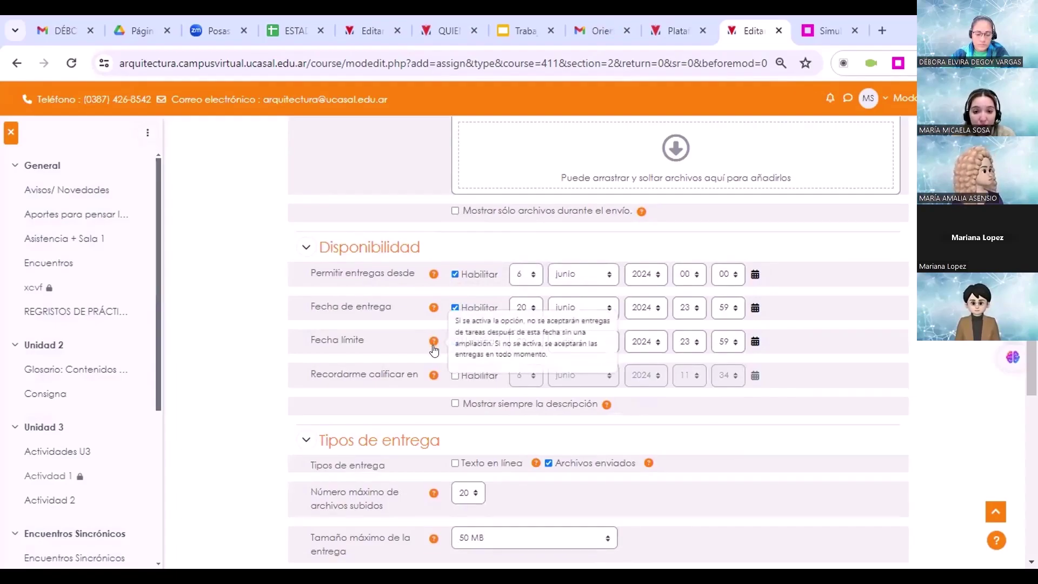
{"action": "left_click", "coordinate": [419, 339]}
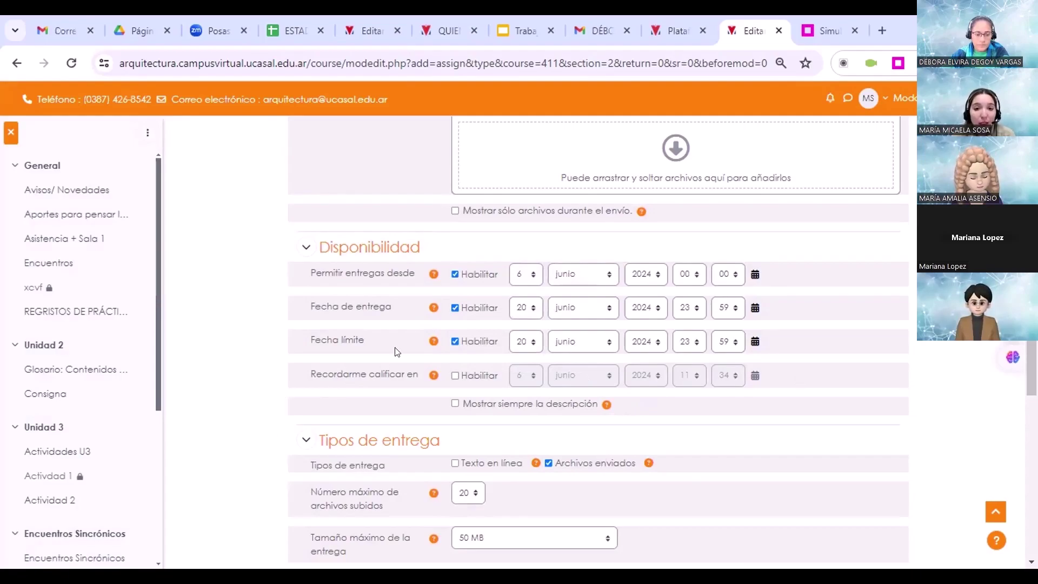
{"action": "left_click_drag", "start_coordinate": [334, 277], "coordinate": [433, 274]}
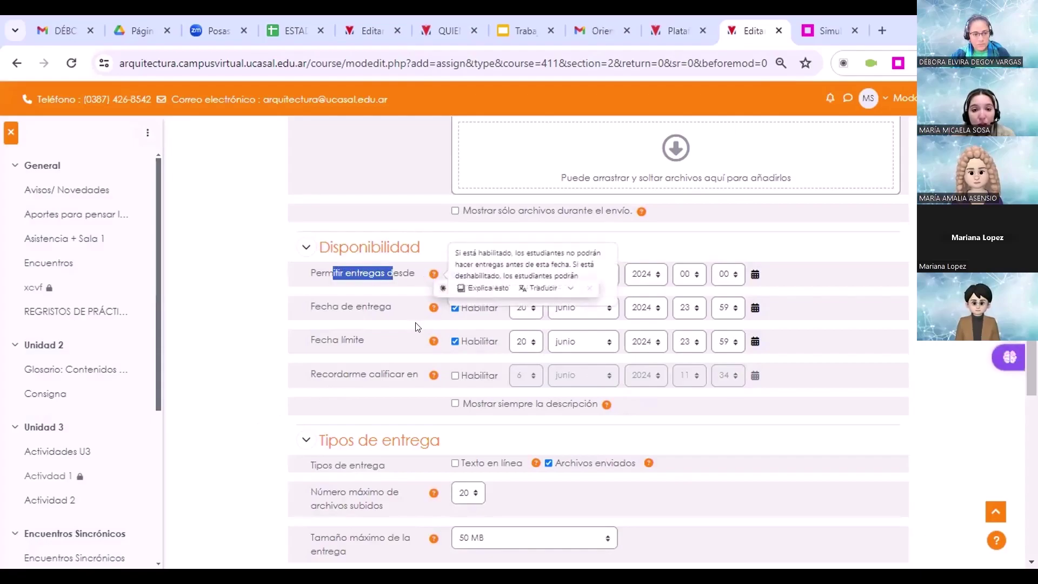
{"action": "left_click", "coordinate": [433, 308]}
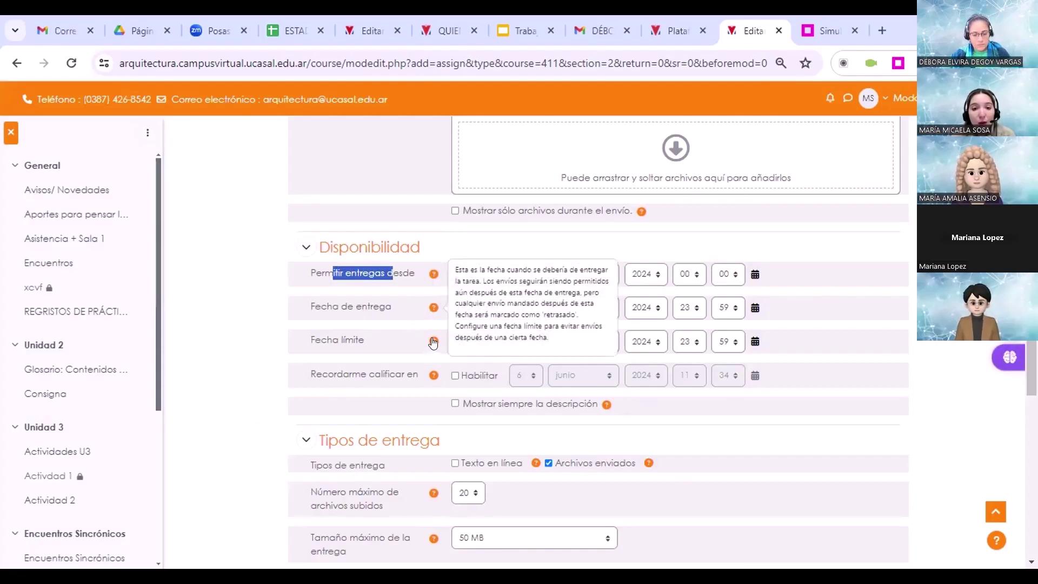
{"action": "left_click", "coordinate": [433, 342]}
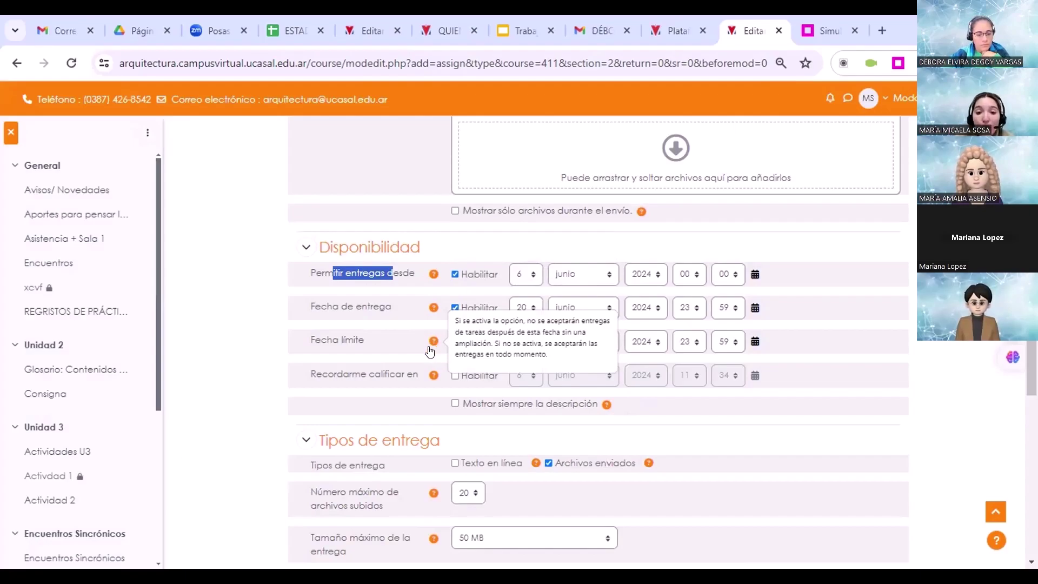
{"action": "left_click", "coordinate": [398, 359]}
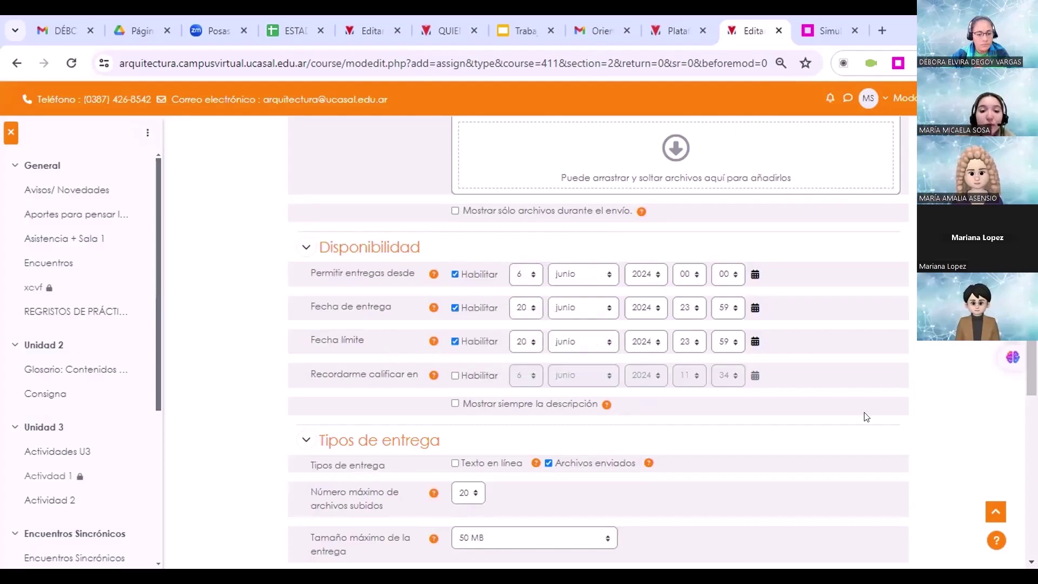
- Set the maximum number of uploaded files to 20 and review the options for the maximum submission size
{"action": "scroll", "coordinate": [868, 416], "scroll_direction": "down", "scroll_amount": 3}
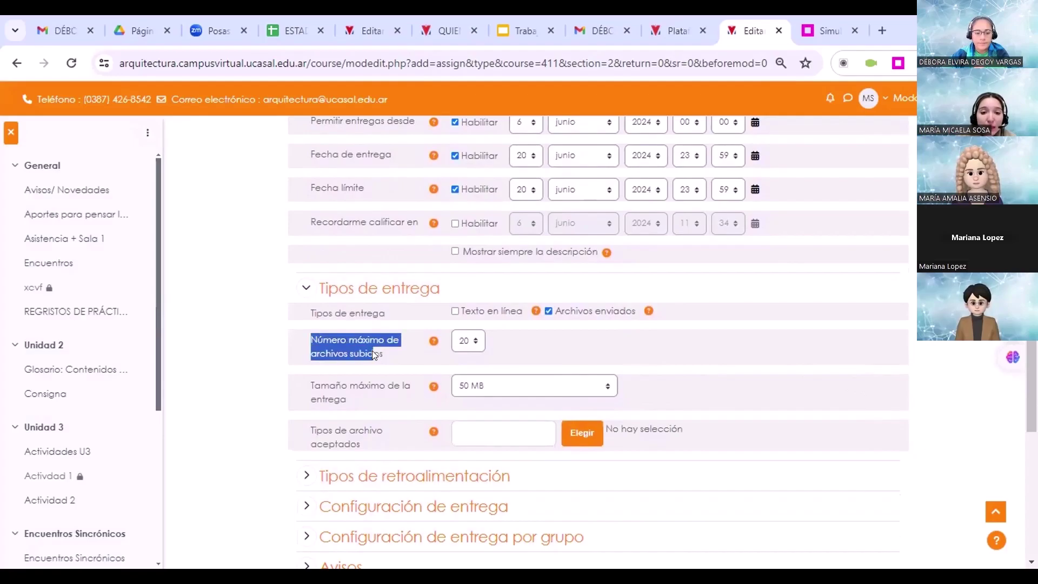
{"action": "left_click_drag", "start_coordinate": [372, 353], "coordinate": [389, 362]}
{"action": "left_click", "coordinate": [344, 349]}
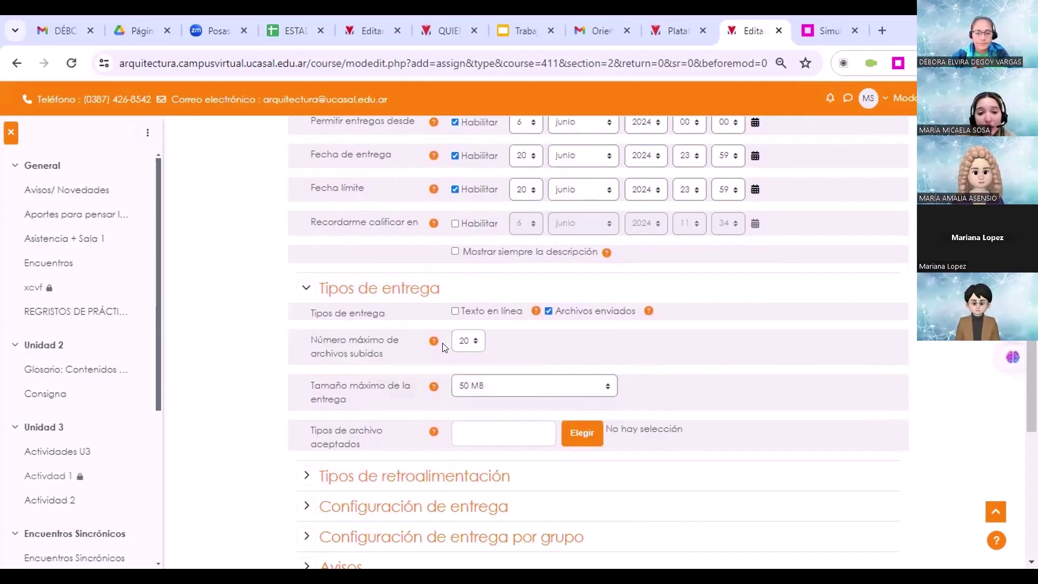
{"action": "left_click", "coordinate": [469, 345]}
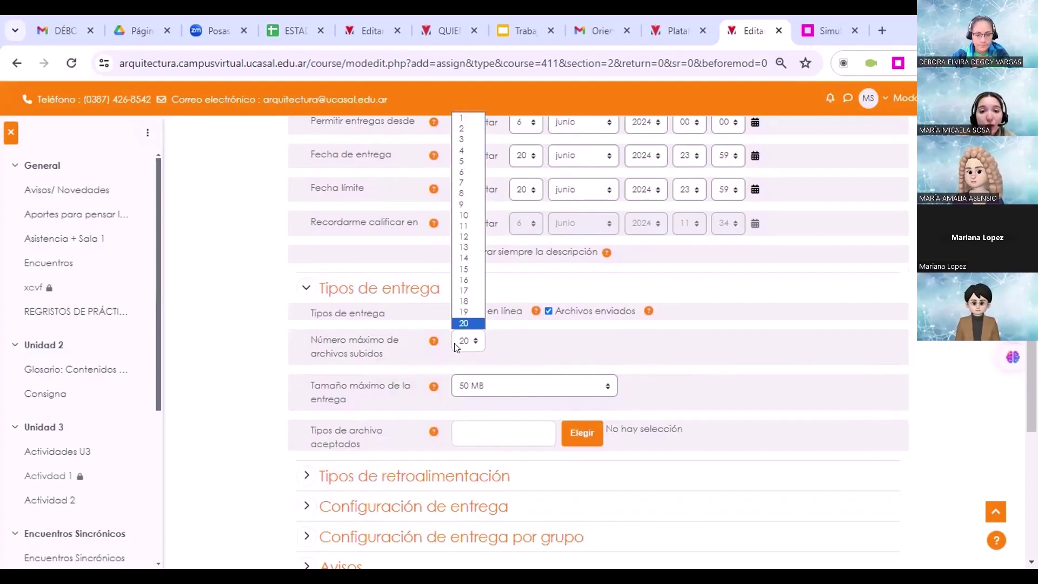
{"action": "left_click", "coordinate": [475, 325]}
{"action": "scroll", "coordinate": [595, 330], "scroll_direction": "down", "scroll_amount": 1}
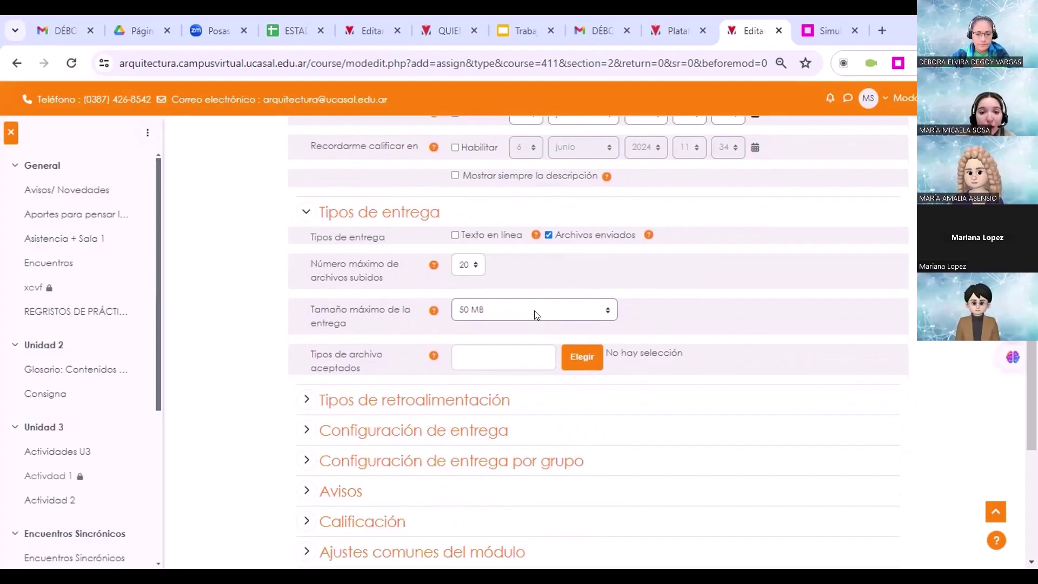
{"action": "left_click", "coordinate": [536, 314]}
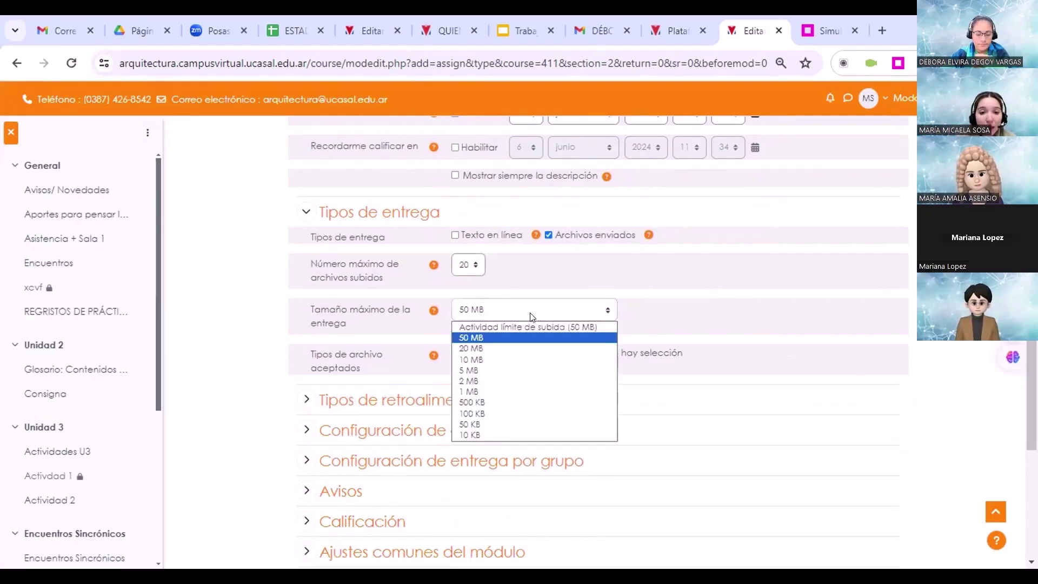
{"action": "left_click", "coordinate": [711, 359]}
- Examine the choices for Tipos de archivo aceptados, trying Todos los tipos de archivo on and off, and leave without saving a selection
{"action": "scroll", "coordinate": [685, 353], "scroll_direction": "down", "scroll_amount": 1}
{"action": "scroll", "coordinate": [685, 353], "scroll_direction": "down", "scroll_amount": 2}
{"action": "scroll", "coordinate": [420, 329], "scroll_direction": "up", "scroll_amount": 3}
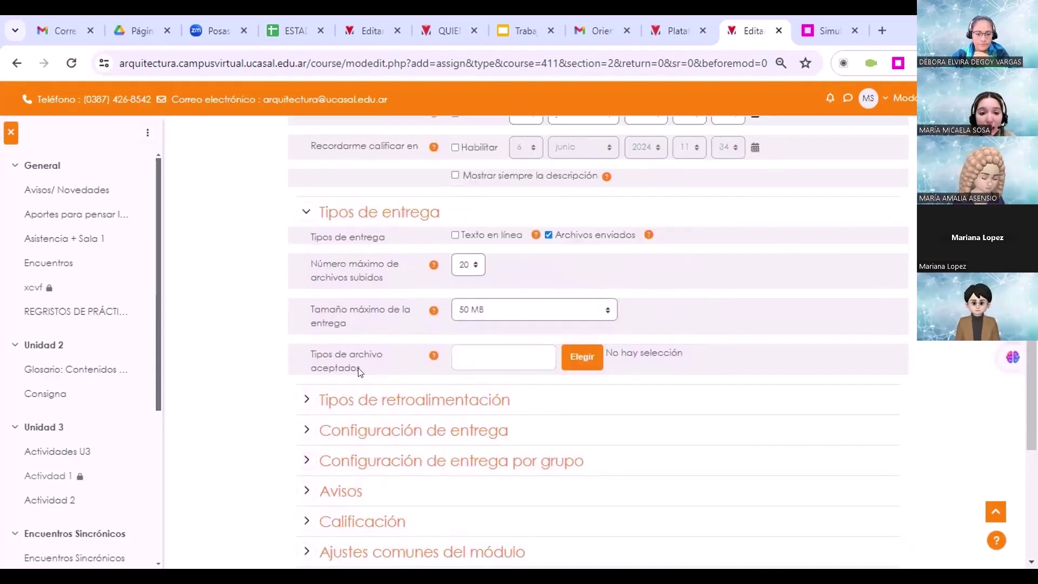
{"action": "left_click", "coordinate": [589, 366]}
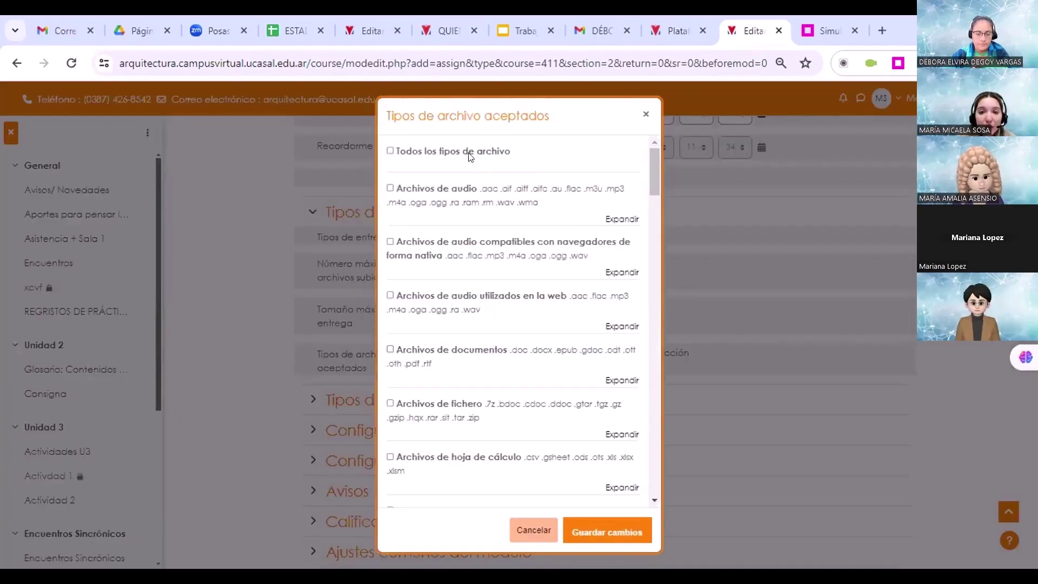
{"action": "left_click", "coordinate": [471, 157]}
{"action": "left_click_drag", "start_coordinate": [468, 153], "coordinate": [510, 154]}
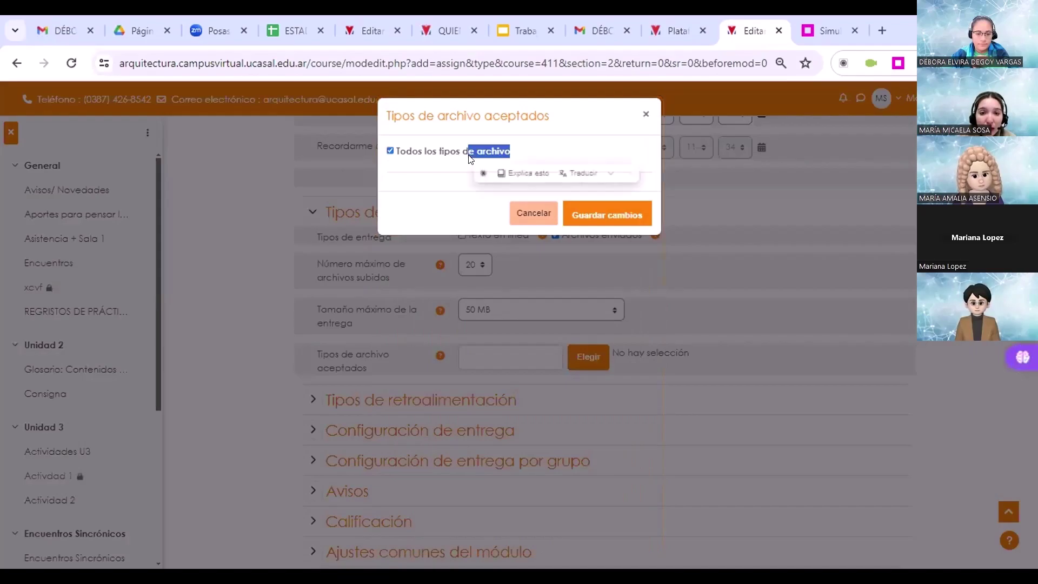
{"action": "left_click", "coordinate": [409, 155]}
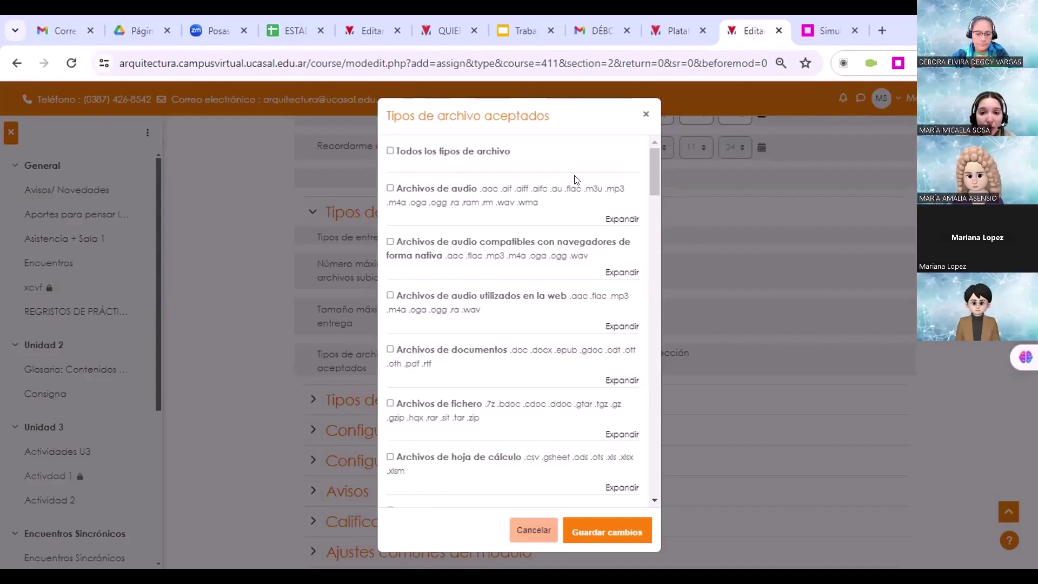
{"action": "left_click", "coordinate": [646, 114]}
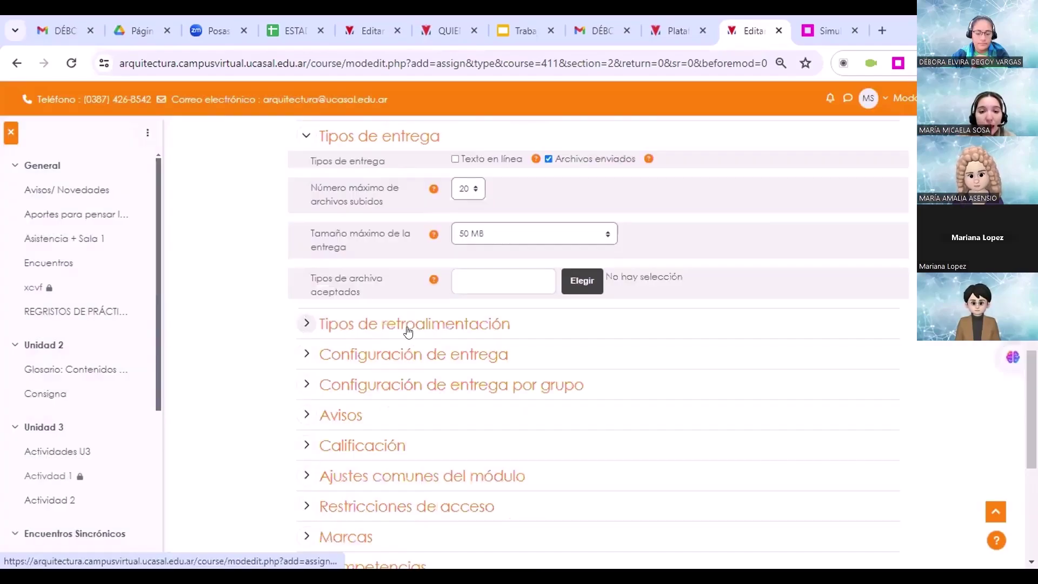
- Enable Archivos de retroalimentación among the assignment's feedback types
{"action": "left_click", "coordinate": [409, 332]}
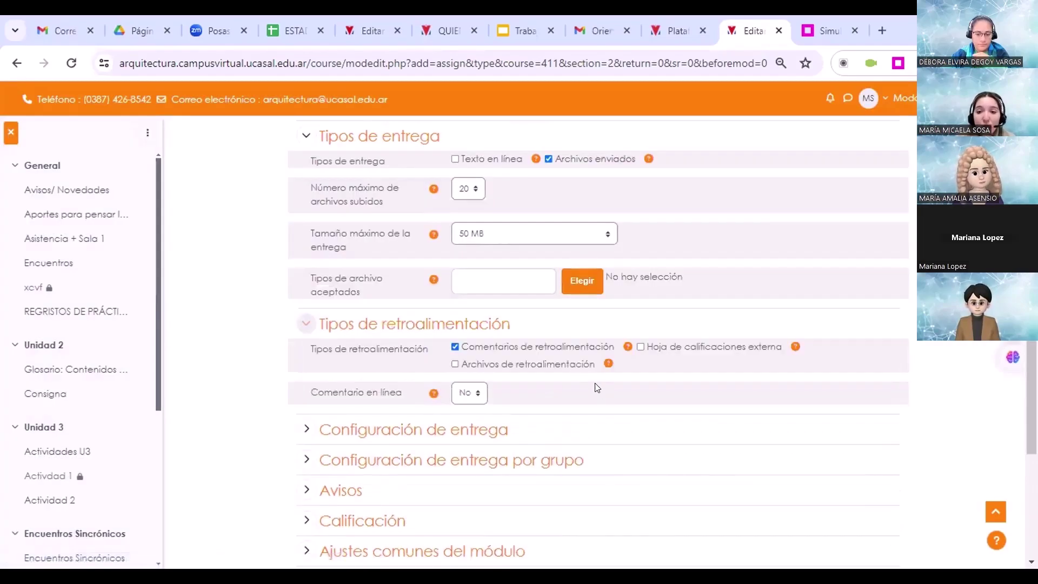
{"action": "left_click", "coordinate": [539, 366]}
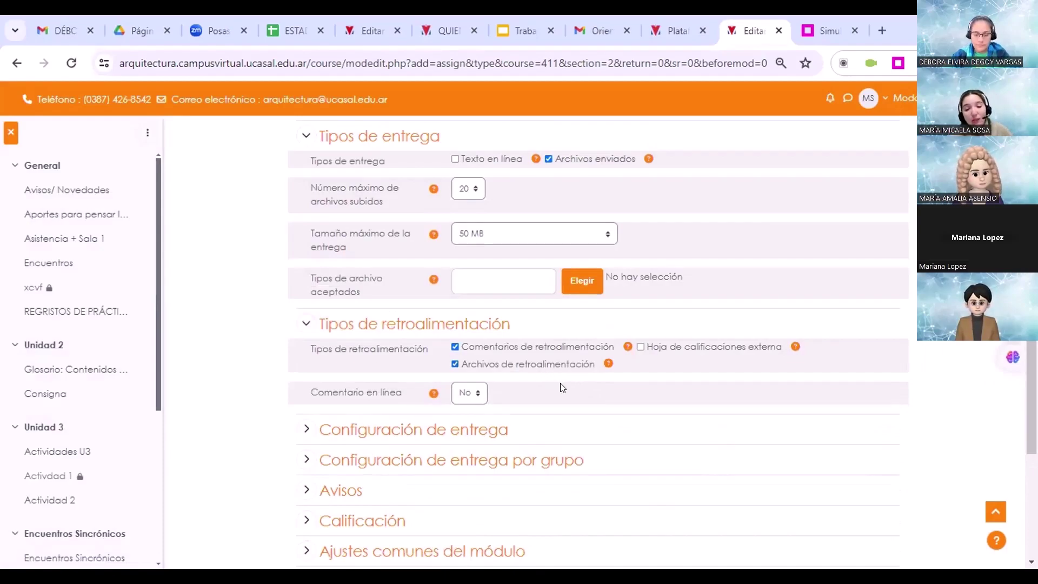
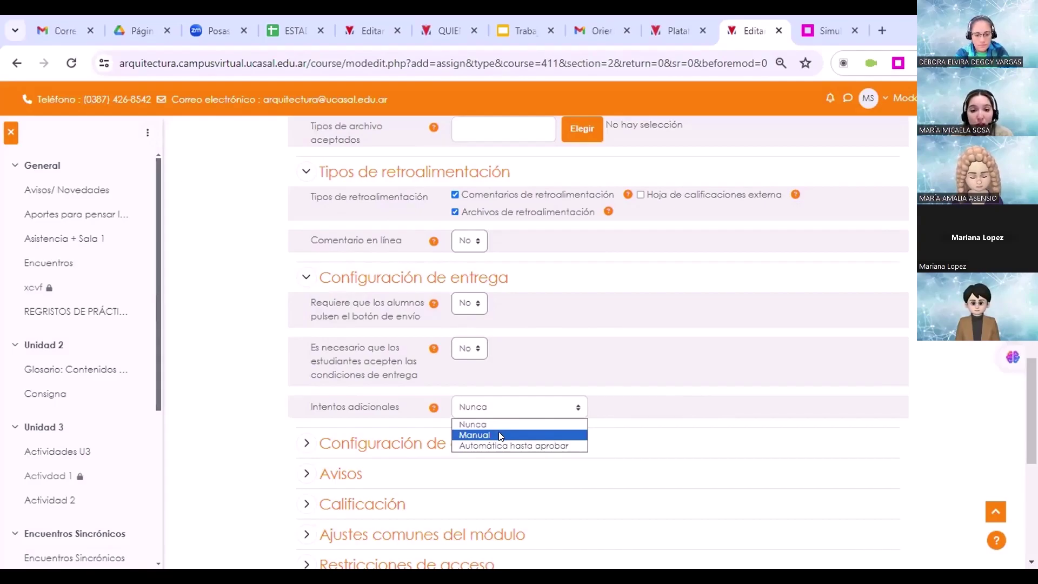
- Set Intentos adicionales to Manual and review the options for the maximum number of attempts
{"action": "left_click", "coordinate": [500, 436]}
{"action": "left_click", "coordinate": [507, 415]}
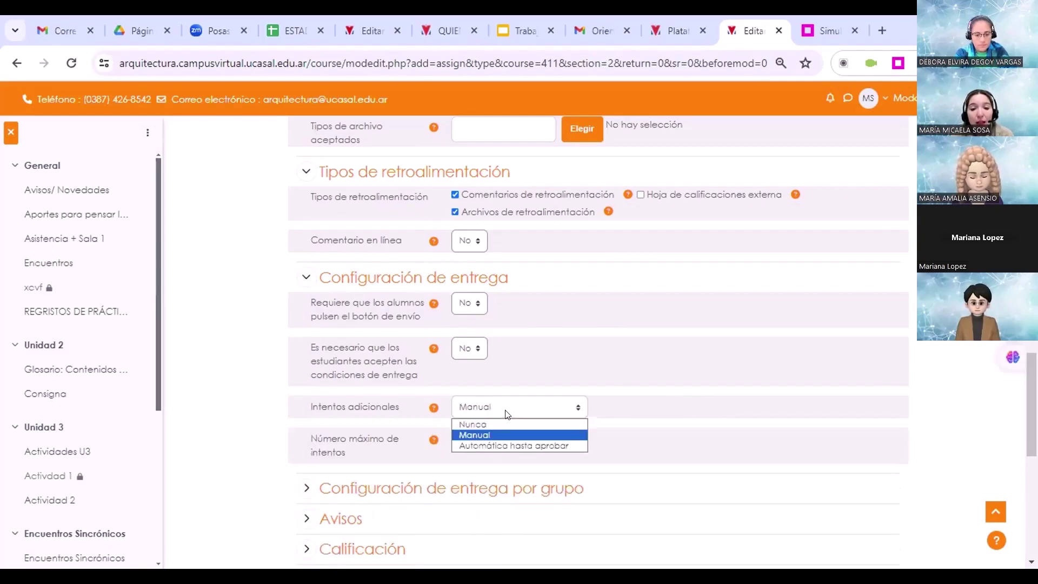
{"action": "left_click", "coordinate": [507, 415]}
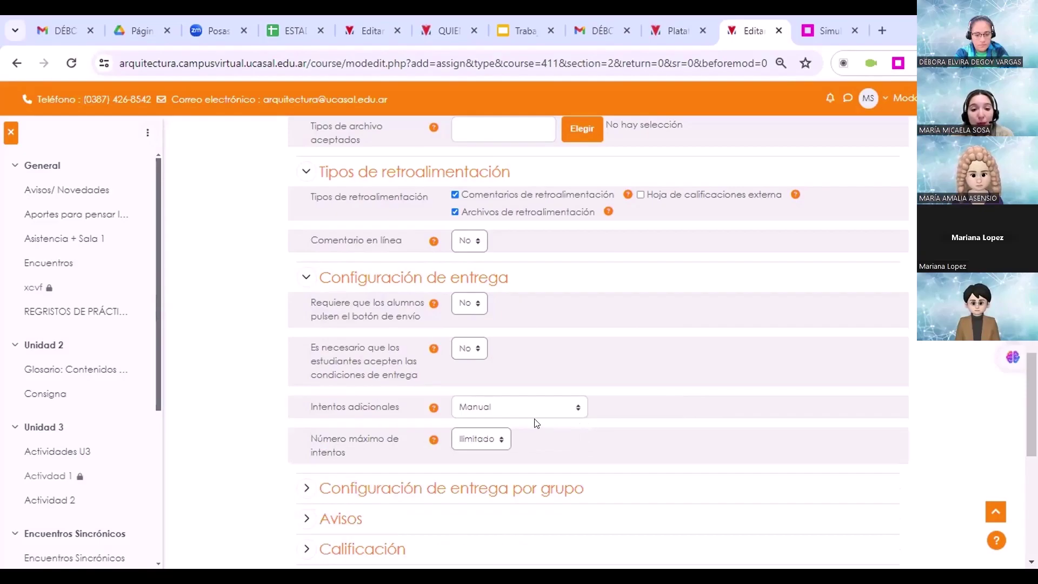
{"action": "scroll", "coordinate": [533, 422], "scroll_direction": "down", "scroll_amount": 2}
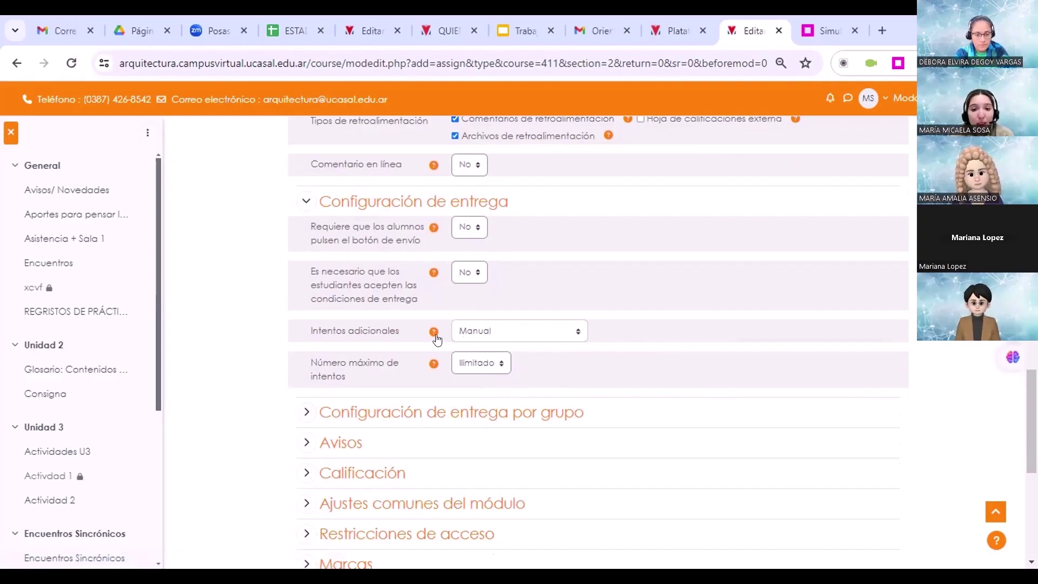
{"action": "left_click", "coordinate": [481, 372]}
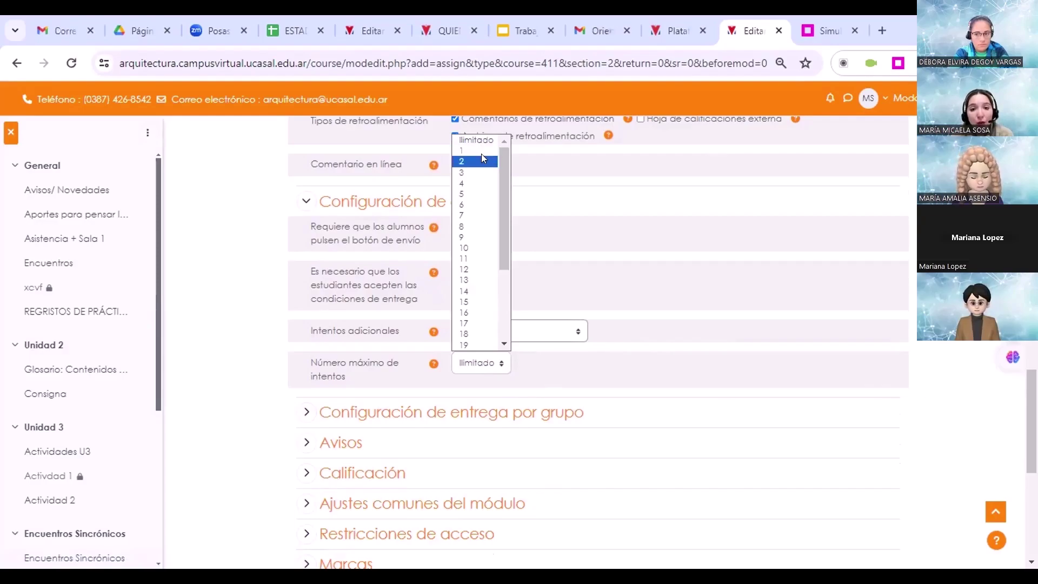
- Try Automática hasta aprobar for Intentos adicionales, and return the setting to Nunca
{"action": "left_click", "coordinate": [537, 331]}
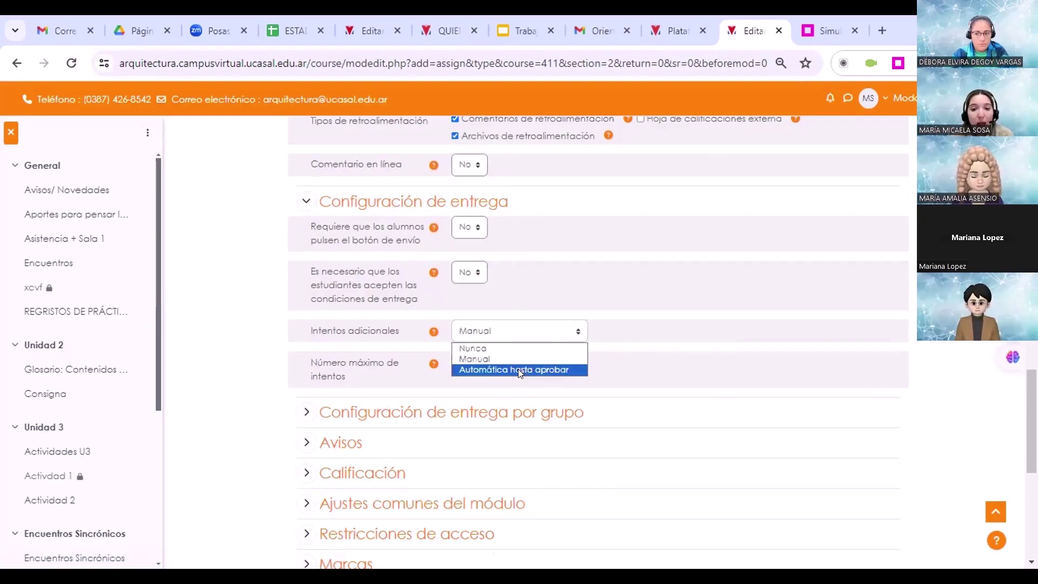
{"action": "left_click", "coordinate": [548, 372]}
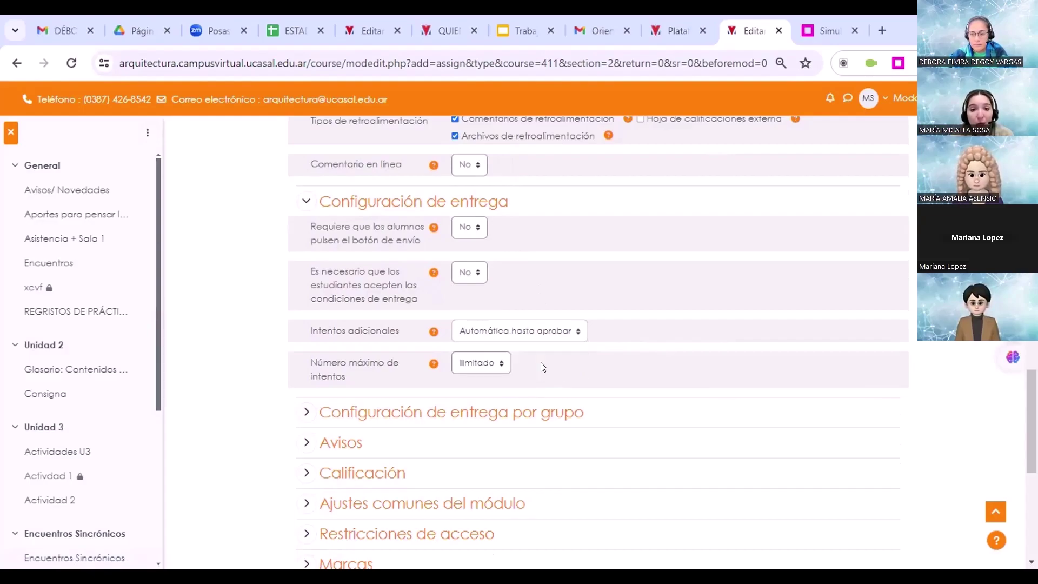
{"action": "left_click", "coordinate": [515, 339]}
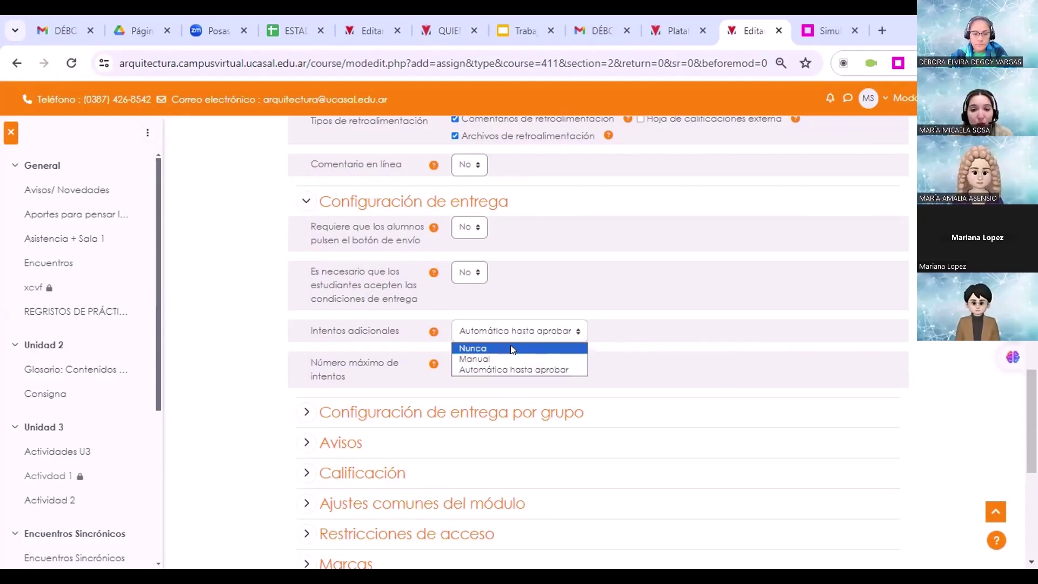
{"action": "left_click", "coordinate": [512, 347]}
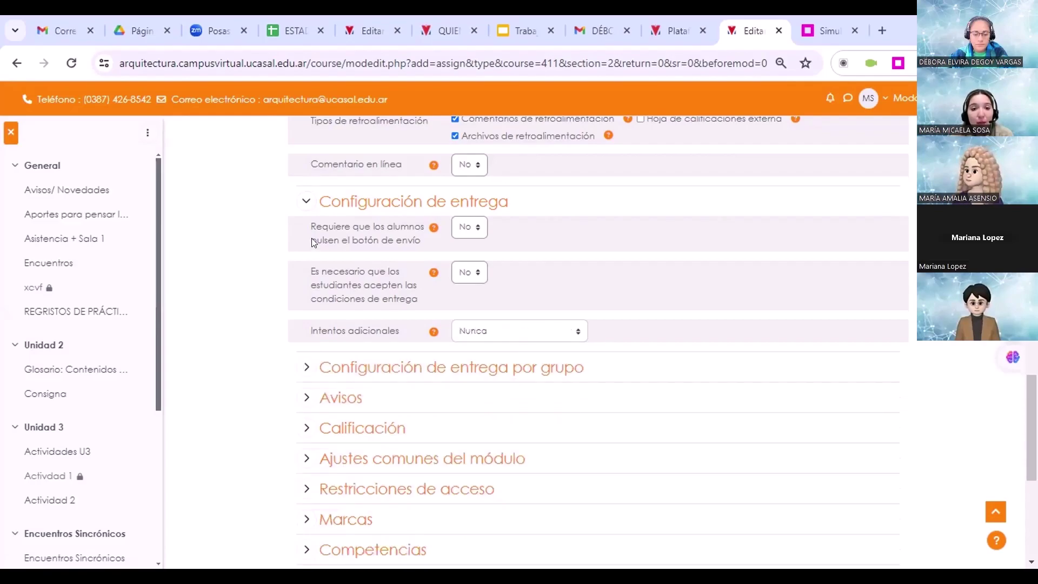
- Set both the required submit button and the acceptance of submission conditions to Sí
{"action": "left_click_drag", "start_coordinate": [317, 227], "coordinate": [394, 232]}
{"action": "left_click", "coordinate": [332, 244]}
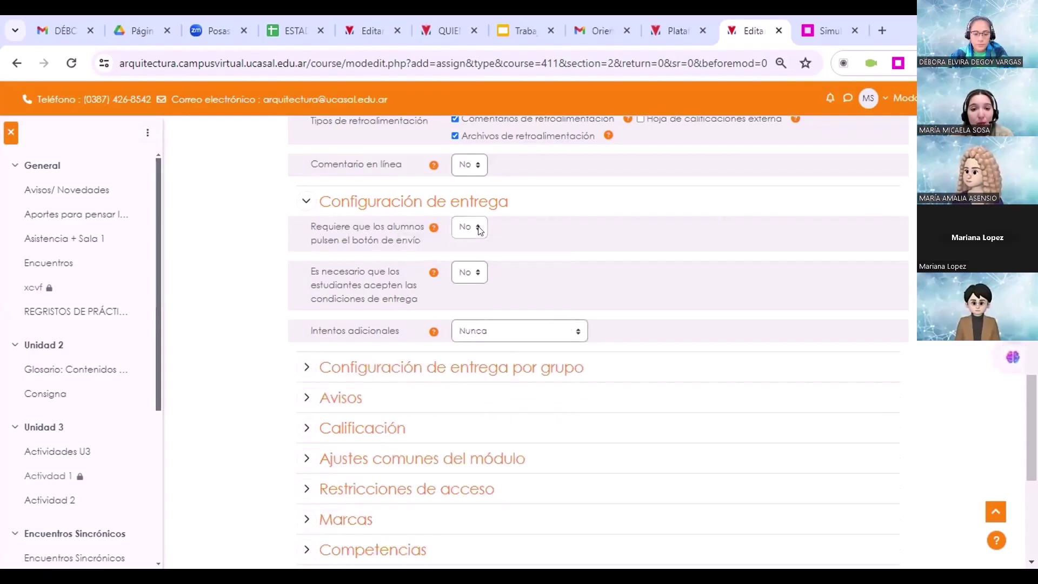
{"action": "left_click", "coordinate": [463, 251]}
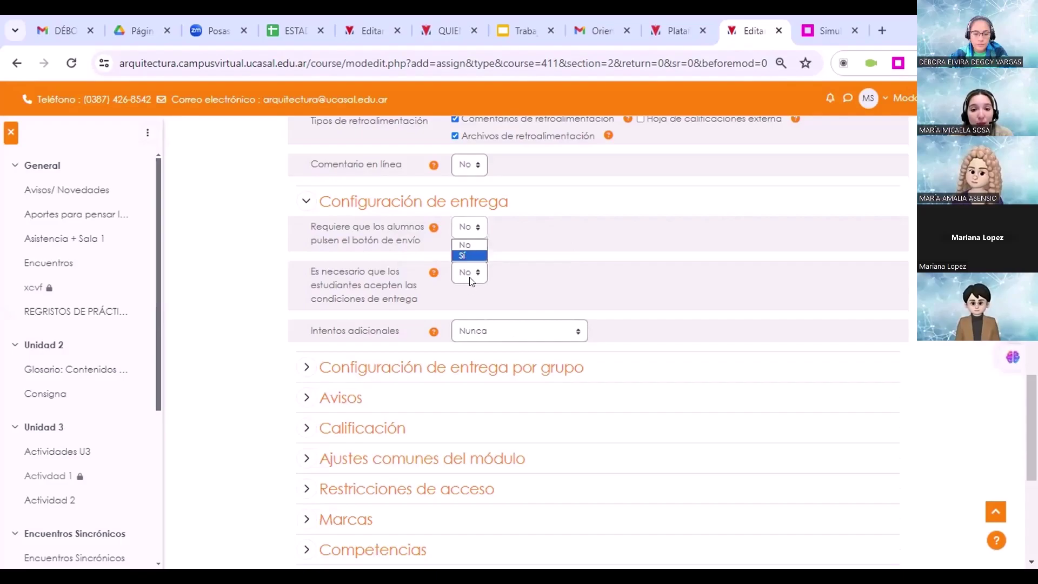
{"action": "left_click", "coordinate": [470, 272]}
{"action": "left_click", "coordinate": [465, 301]}
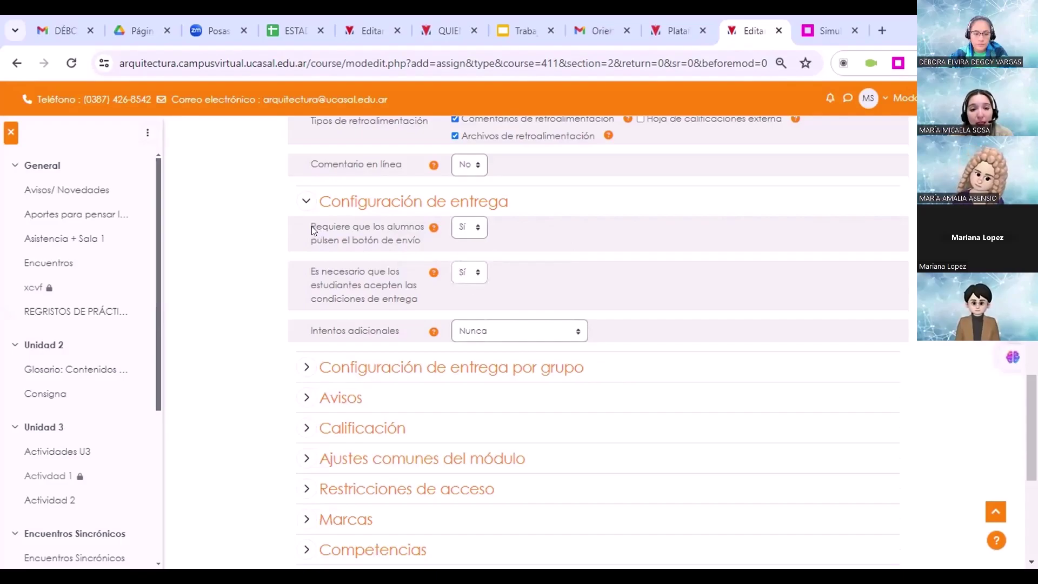
- Set the required submit button and the acceptance of submission conditions back to No
{"action": "left_click_drag", "start_coordinate": [316, 226], "coordinate": [349, 240]}
{"action": "left_click", "coordinate": [310, 266]}
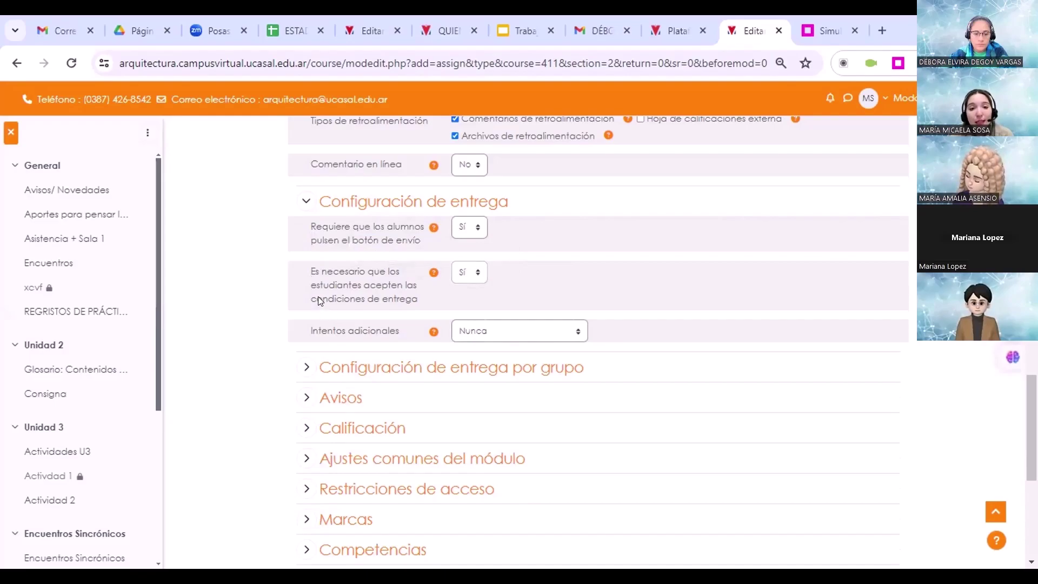
{"action": "left_click_drag", "start_coordinate": [322, 299], "coordinate": [405, 300]}
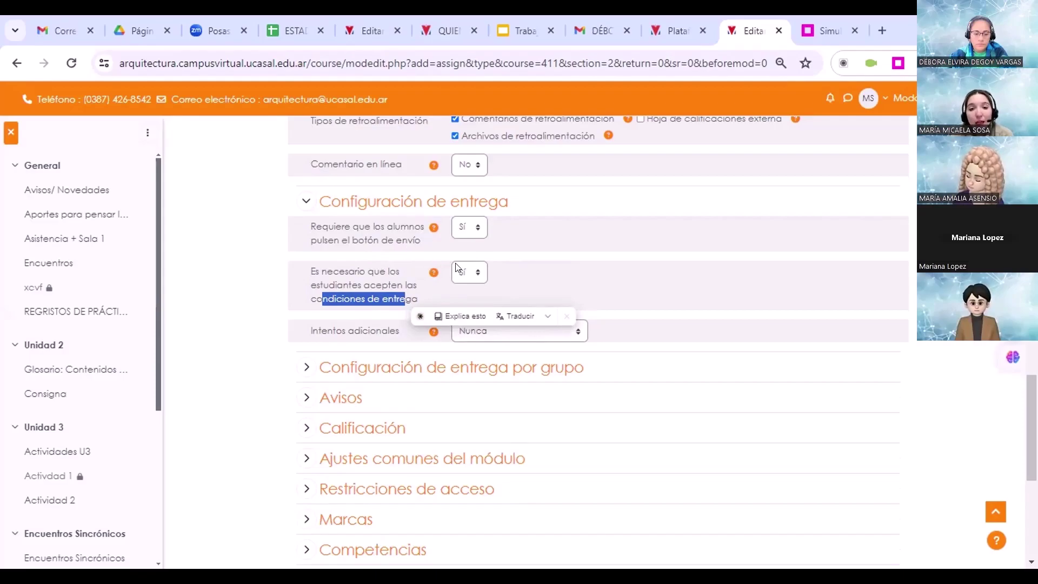
{"action": "left_click", "coordinate": [468, 232]}
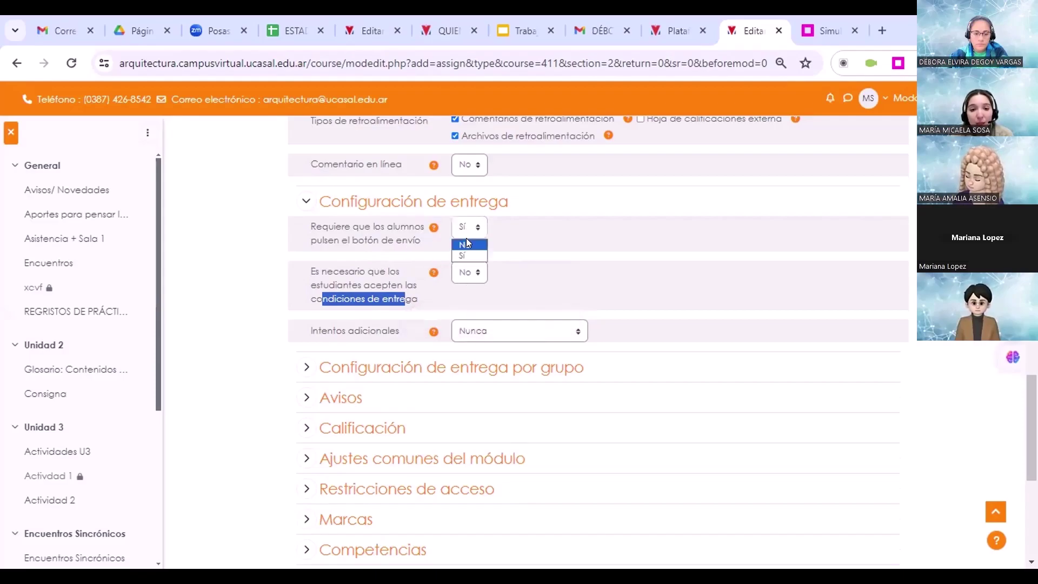
{"action": "left_click", "coordinate": [468, 243]}
- Set Intentos adicionales to Manual in the submission settings
{"action": "scroll", "coordinate": [637, 318], "scroll_direction": "down", "scroll_amount": 3}
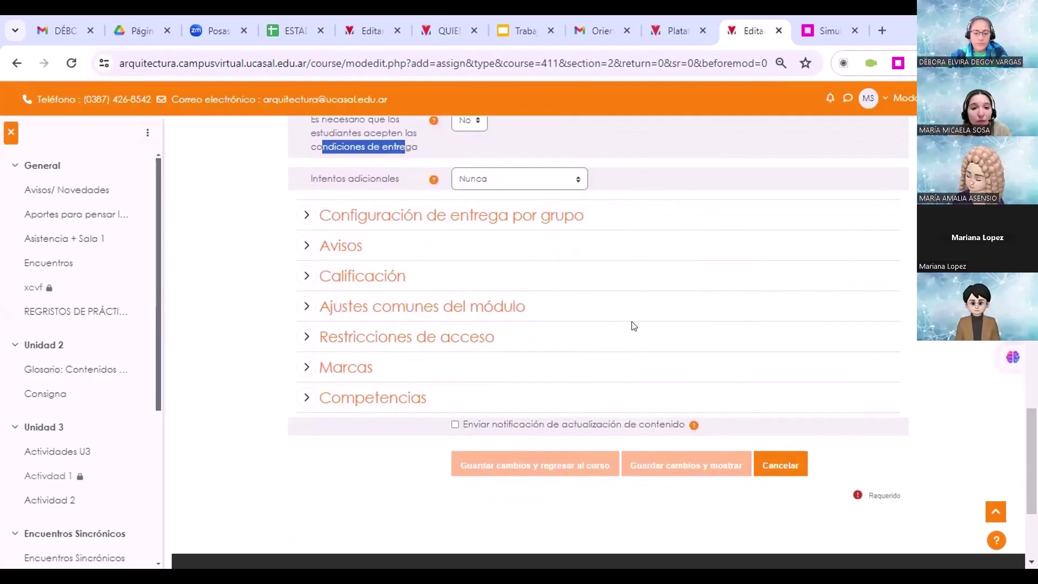
{"action": "scroll", "coordinate": [630, 328], "scroll_direction": "up", "scroll_amount": 1}
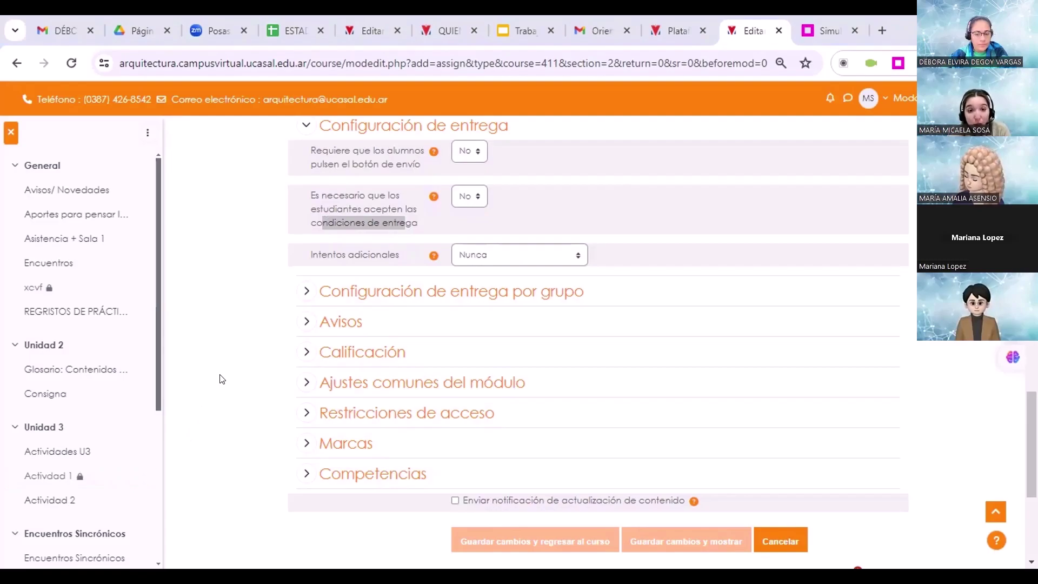
{"action": "scroll", "coordinate": [220, 379], "scroll_direction": "up", "scroll_amount": 1}
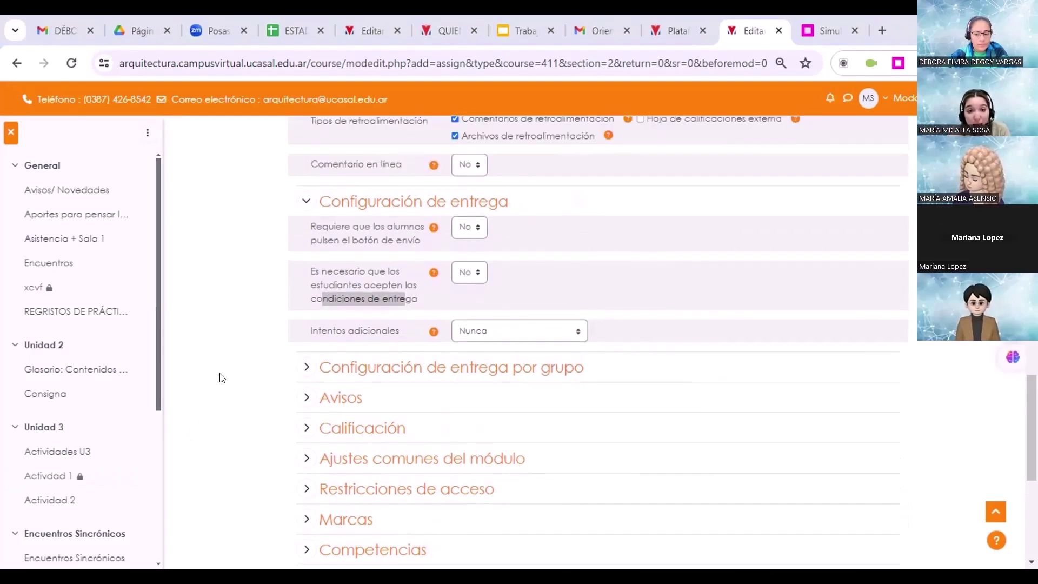
{"action": "left_click", "coordinate": [478, 337]}
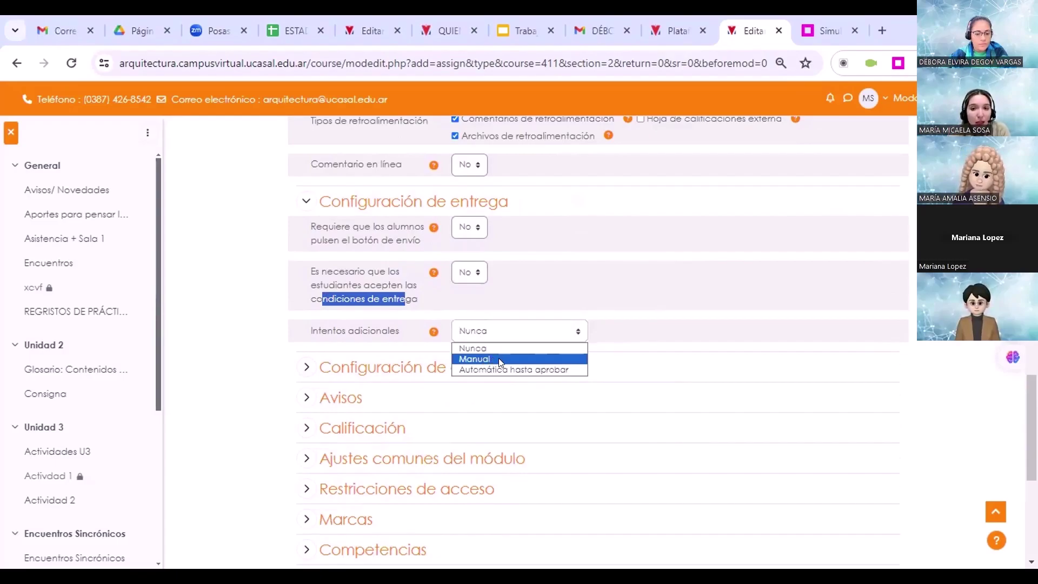
{"action": "left_click", "coordinate": [499, 359]}
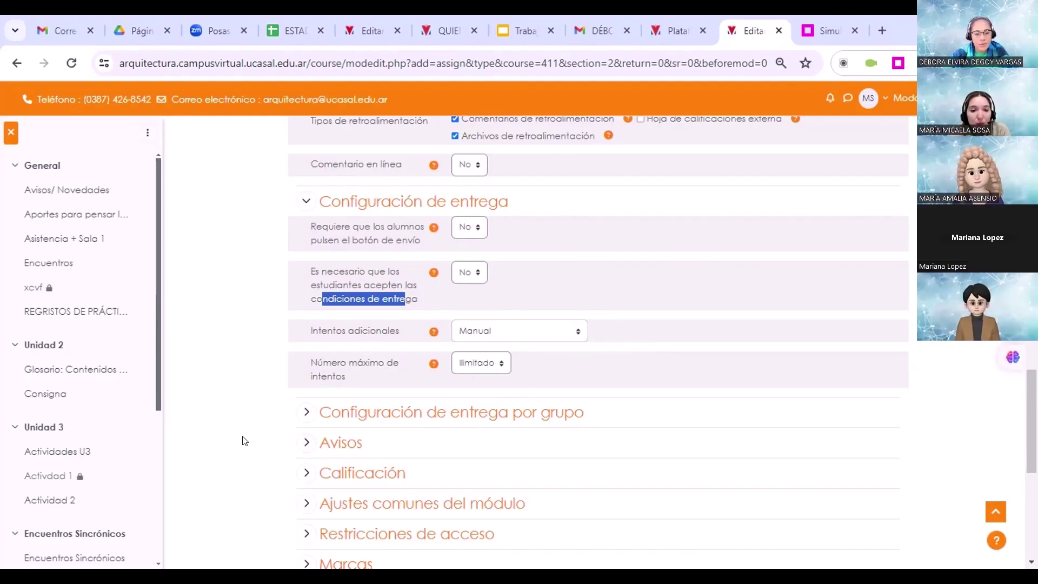
{"action": "scroll", "coordinate": [241, 430], "scroll_direction": "down", "scroll_amount": 3}
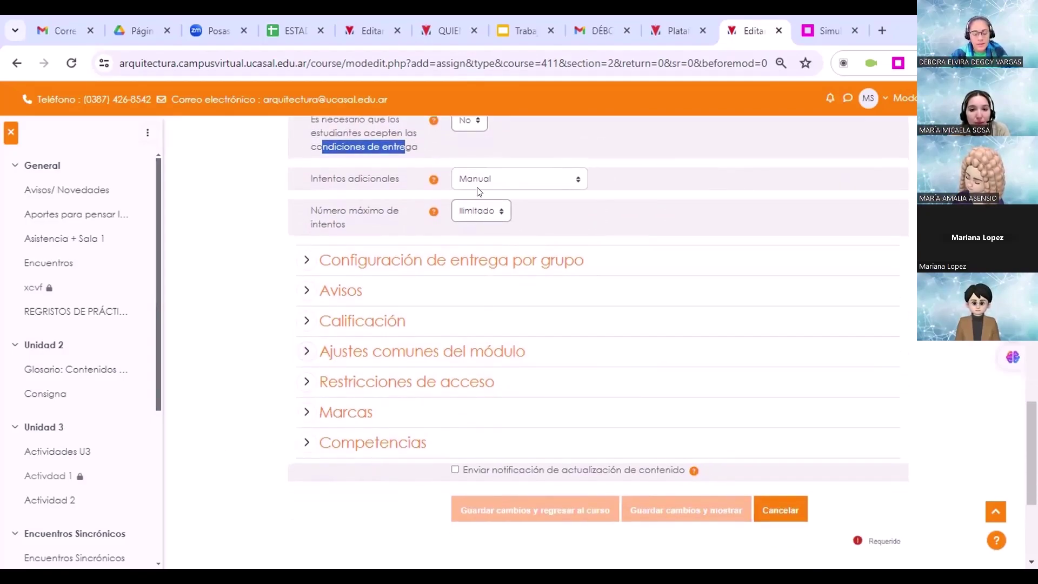
{"action": "left_click", "coordinate": [494, 193]}
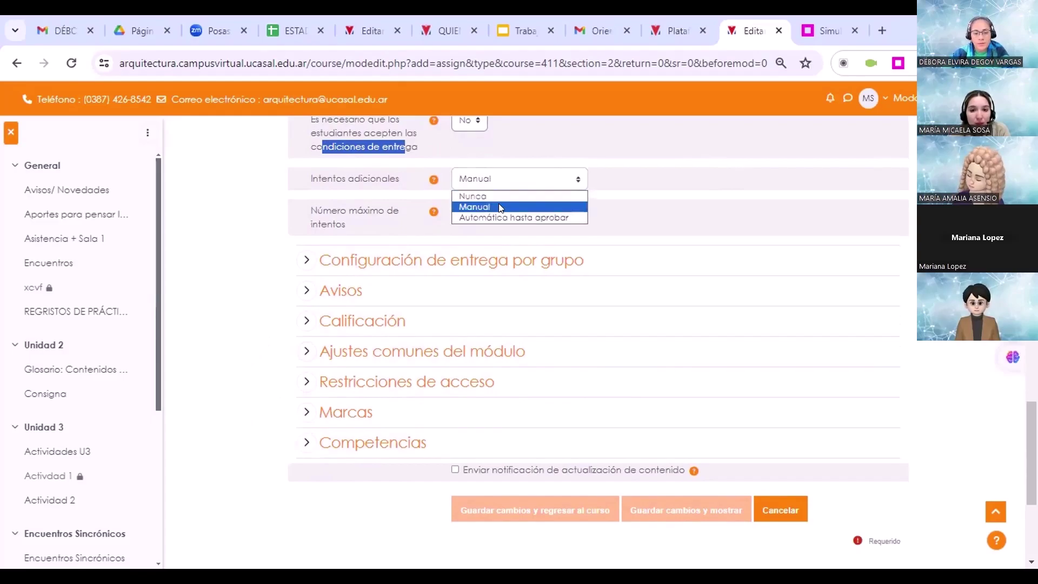
{"action": "left_click", "coordinate": [494, 206]}
{"action": "scroll", "coordinate": [507, 299], "scroll_direction": "up", "scroll_amount": 1}
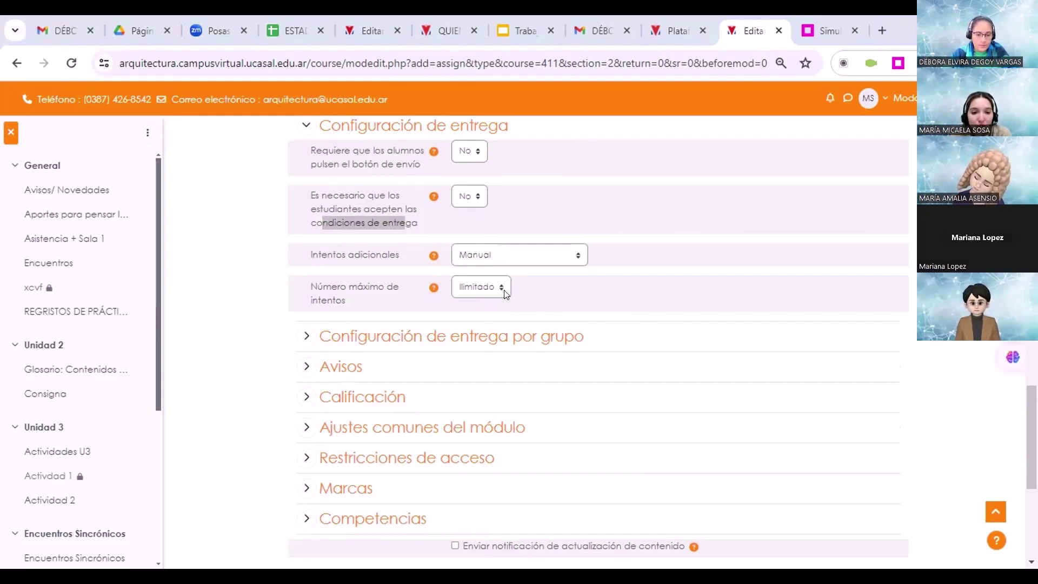
- Set the grade type to Ninguna in the assignment's Calificación settings
{"action": "scroll", "coordinate": [249, 399], "scroll_direction": "down", "scroll_amount": 2}
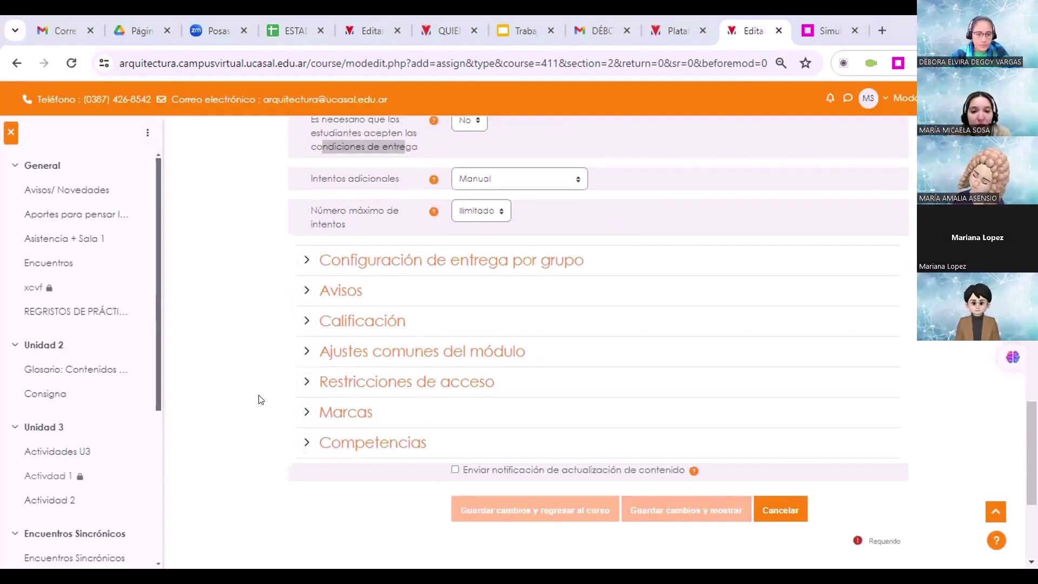
{"action": "left_click", "coordinate": [350, 322]}
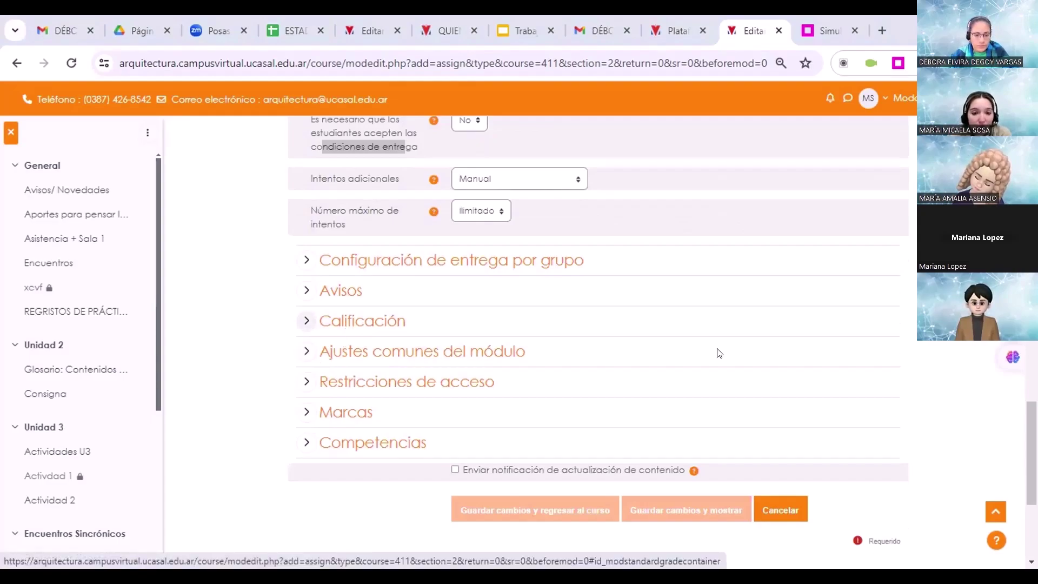
{"action": "scroll", "coordinate": [768, 352], "scroll_direction": "down", "scroll_amount": 1}
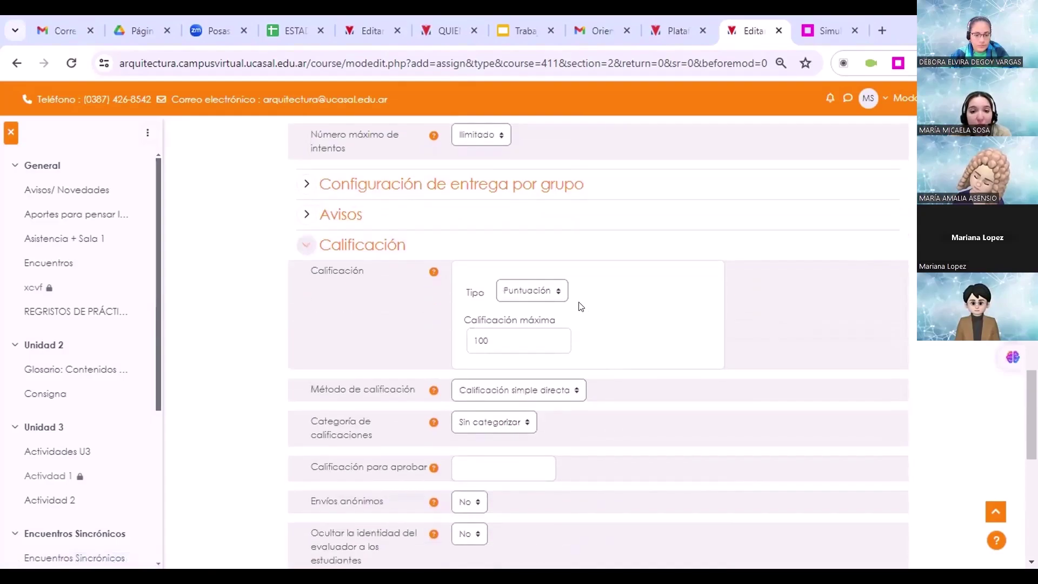
{"action": "left_click", "coordinate": [551, 296]}
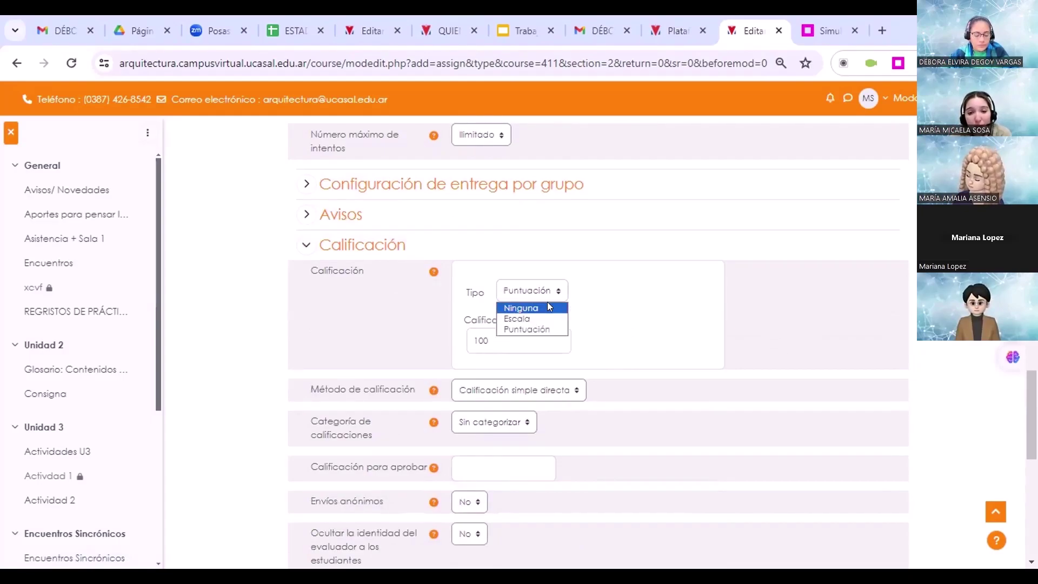
{"action": "left_click", "coordinate": [548, 307]}
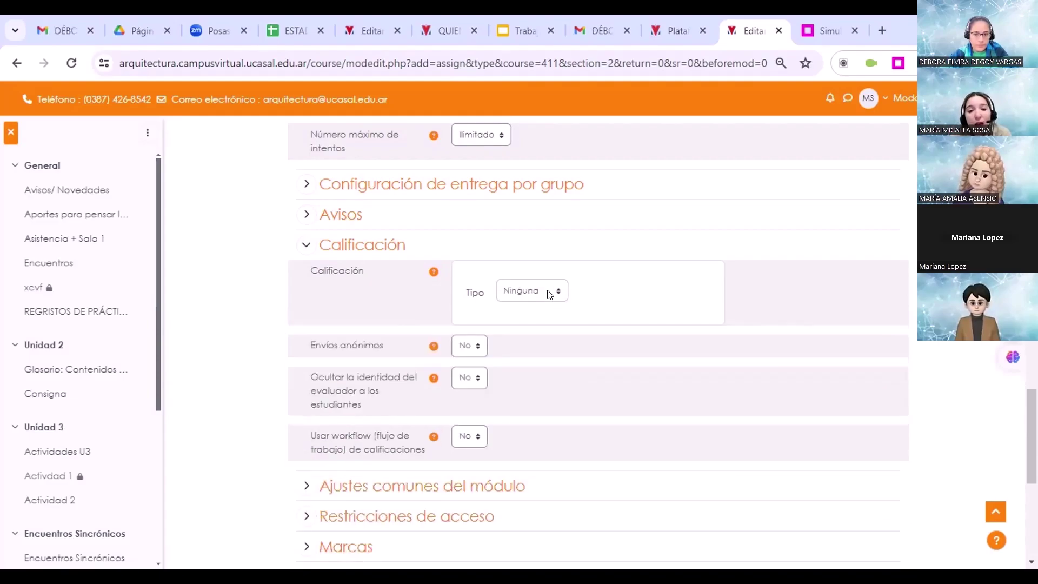
- Look at the scales offered under the grade type Escala and set the assignment's grade type to Puntuación
{"action": "left_click", "coordinate": [549, 293]}
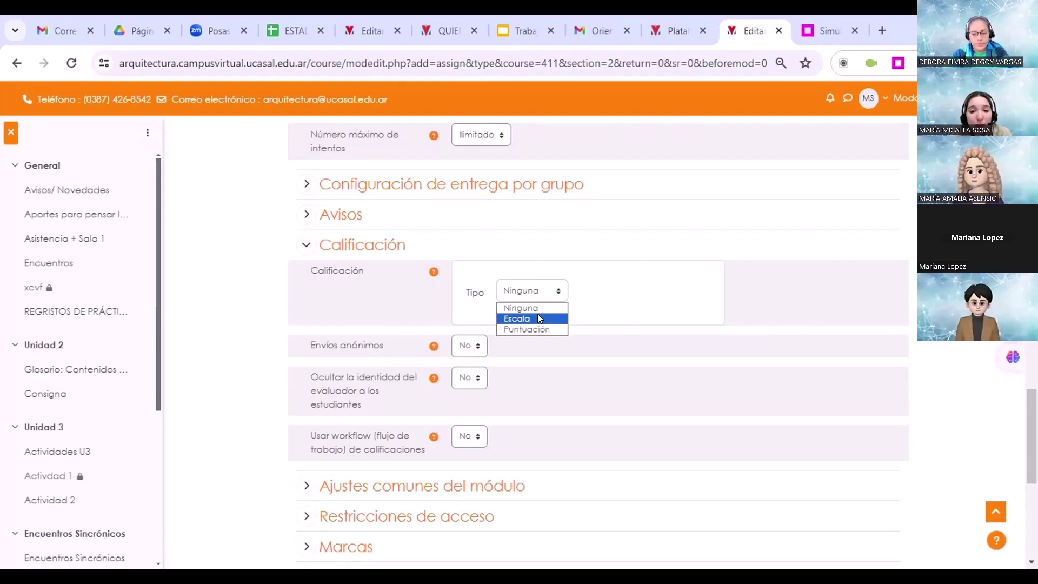
{"action": "left_click", "coordinate": [538, 318]}
{"action": "left_click", "coordinate": [538, 330]}
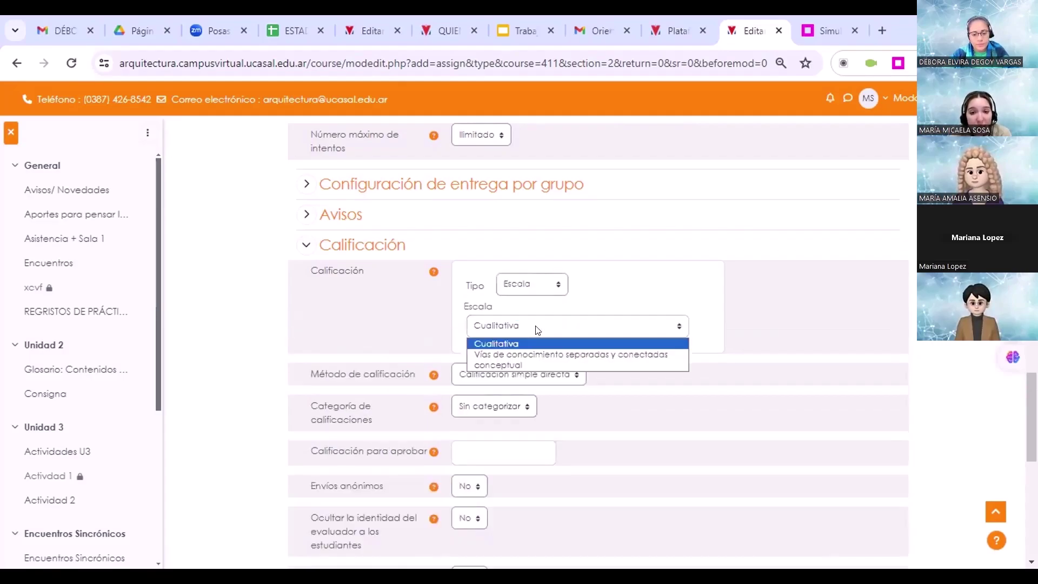
{"action": "left_click", "coordinate": [536, 285]}
{"action": "left_click", "coordinate": [535, 322]}
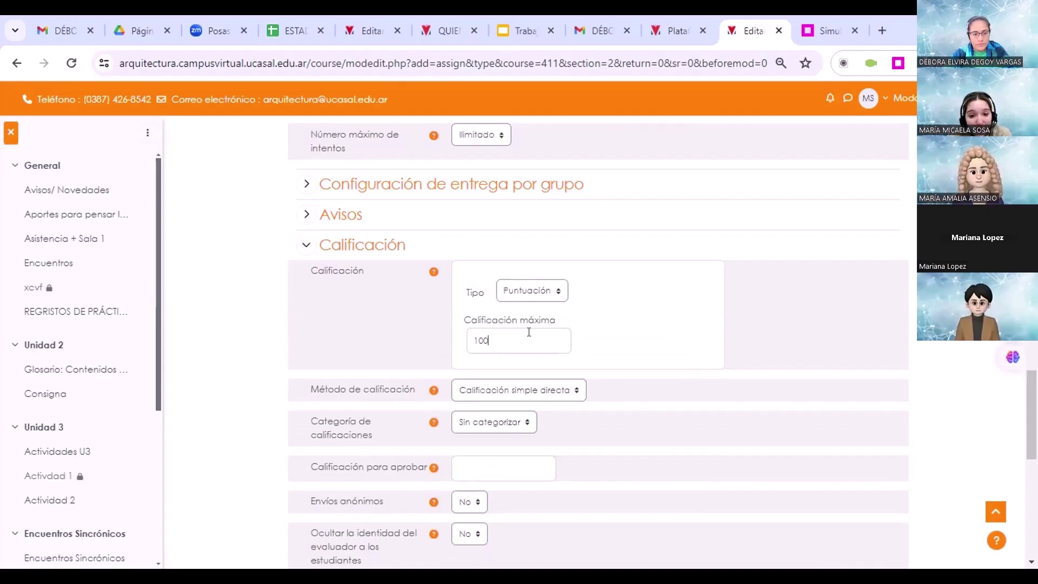
- Set the assignment's Calificación máxima to 10
{"action": "scroll", "coordinate": [542, 339], "scroll_direction": "down", "scroll_amount": 3}
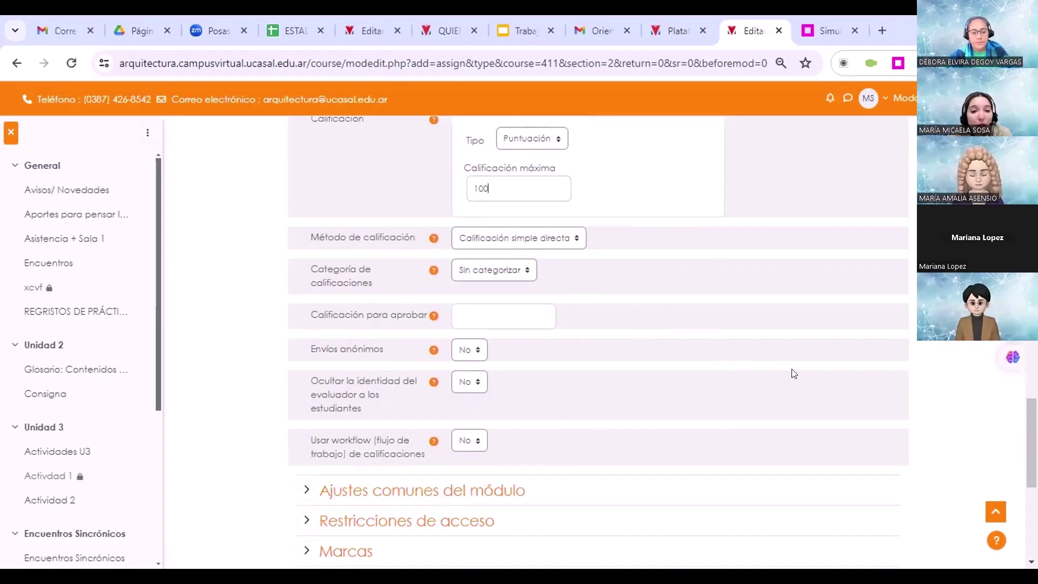
{"action": "scroll", "coordinate": [793, 373], "scroll_direction": "up", "scroll_amount": 2}
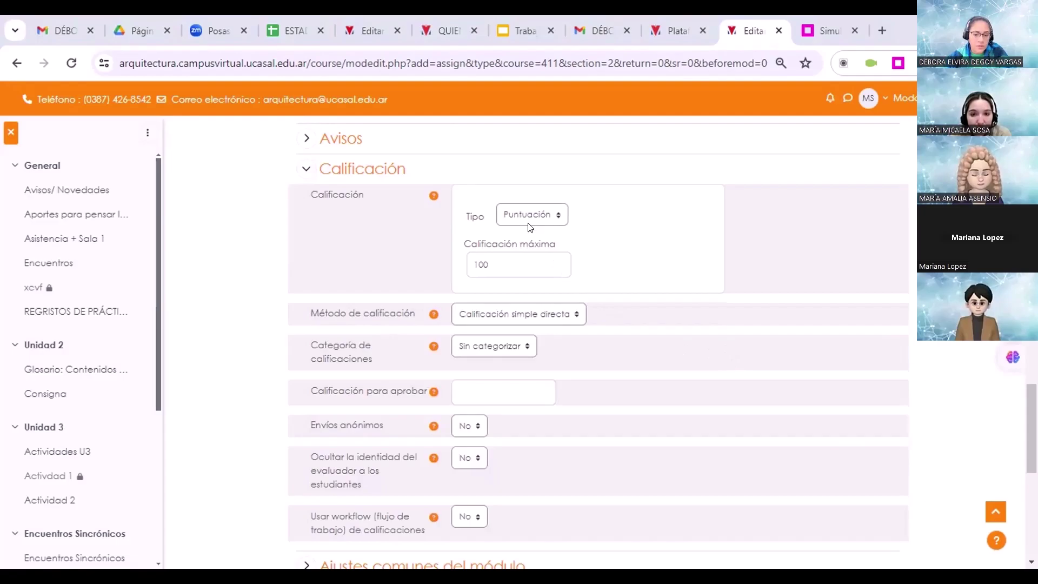
{"action": "left_click", "coordinate": [522, 259]}
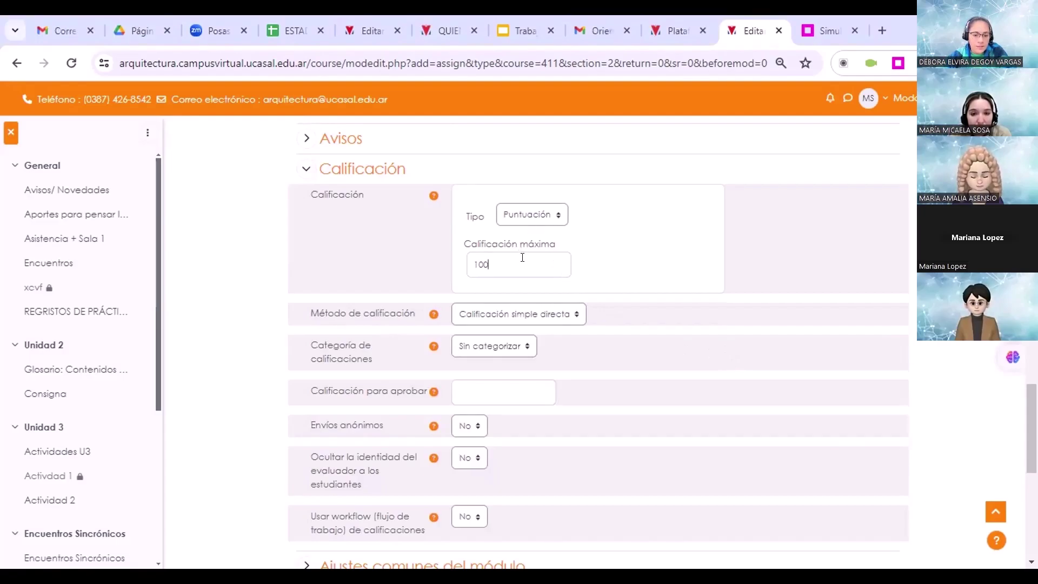
{"action": "left_click", "coordinate": [522, 257]}
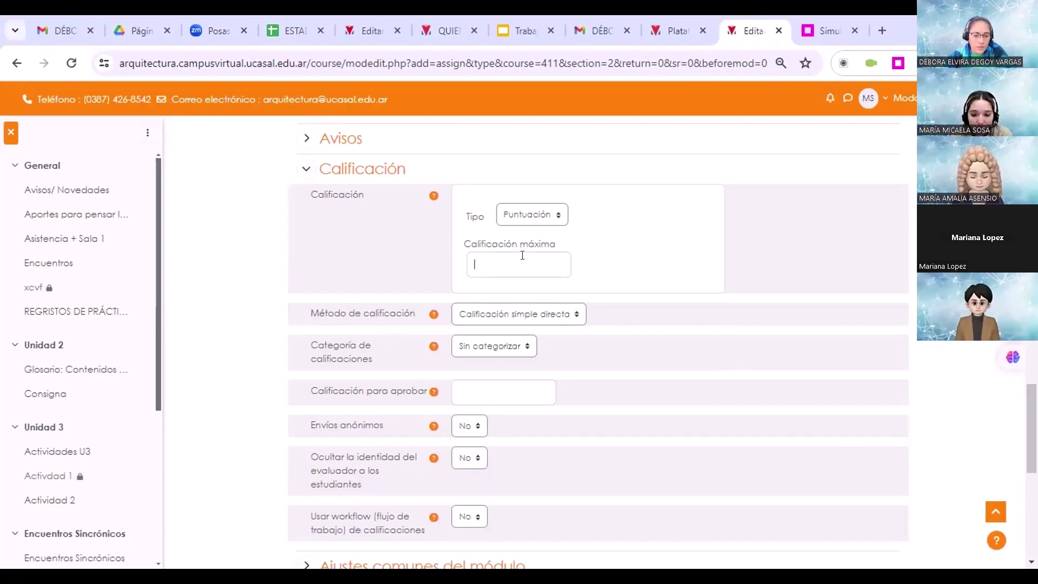
{"action": "type", "text": "0"}
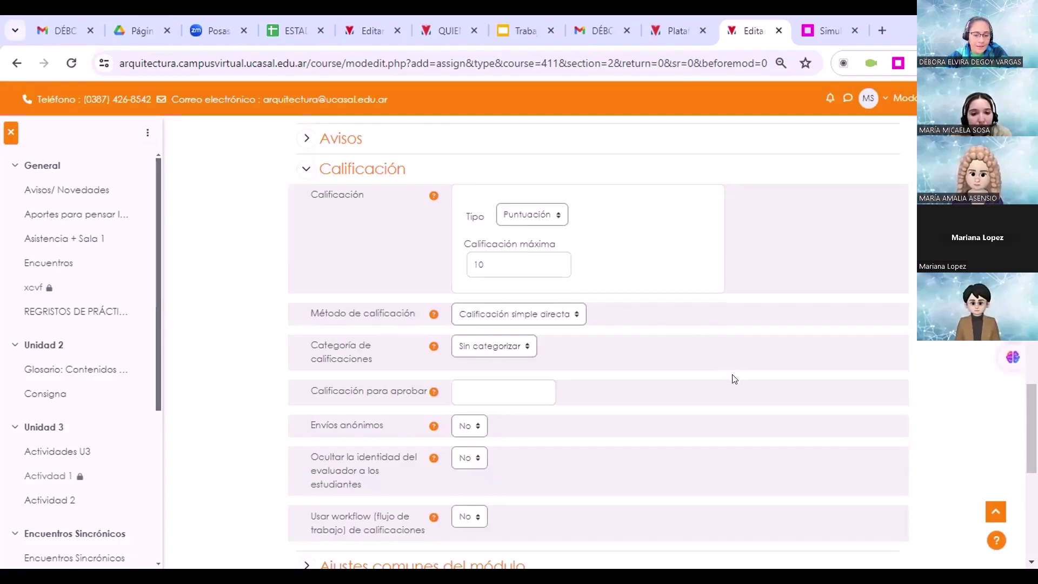
- Read the help for Calificación para aprobar and set the passing grade to 6
{"action": "scroll", "coordinate": [736, 370], "scroll_direction": "down", "scroll_amount": 2}
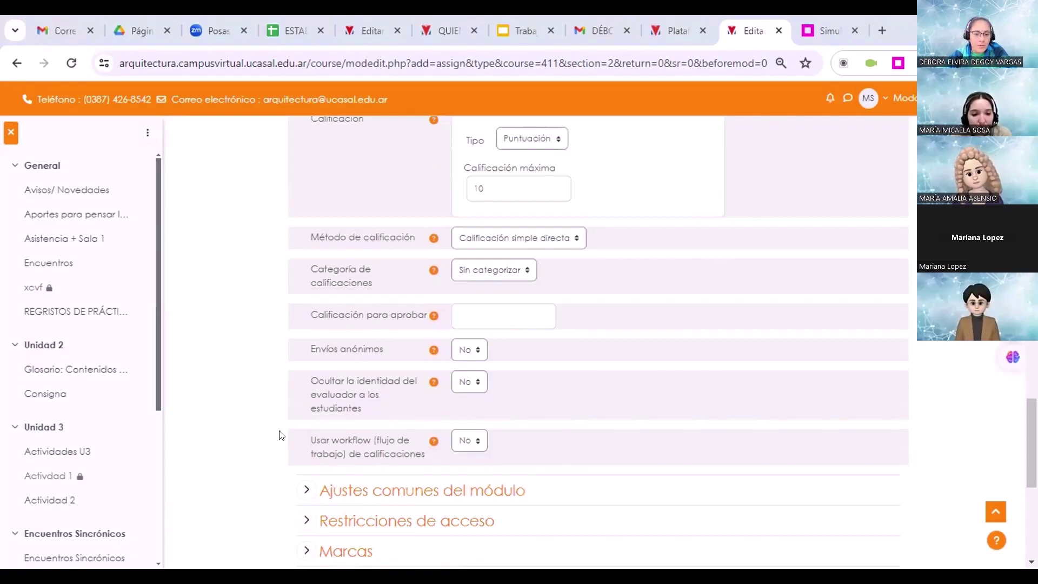
{"action": "left_click", "coordinate": [433, 318]}
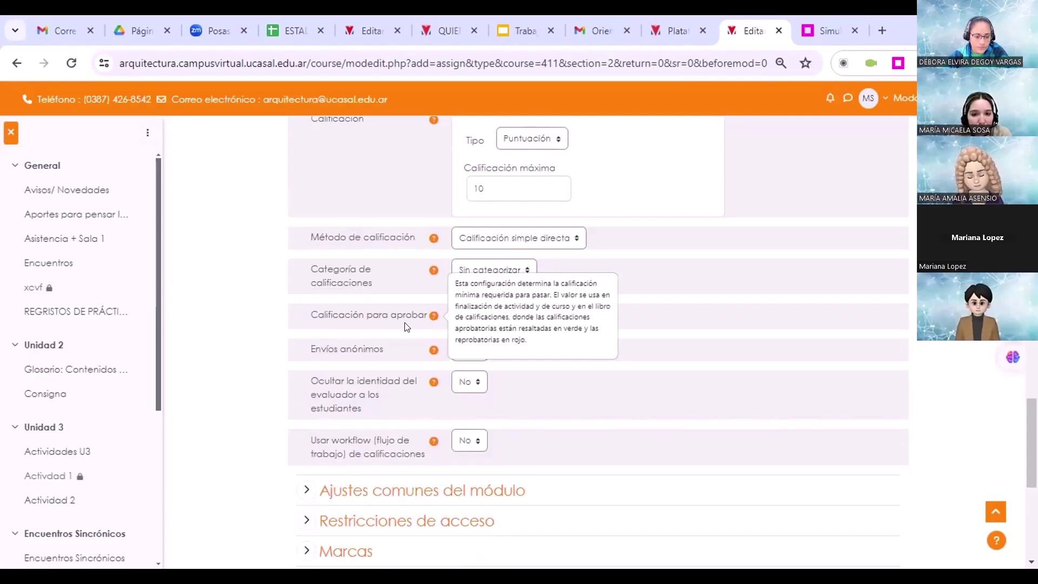
{"action": "left_click", "coordinate": [403, 323]}
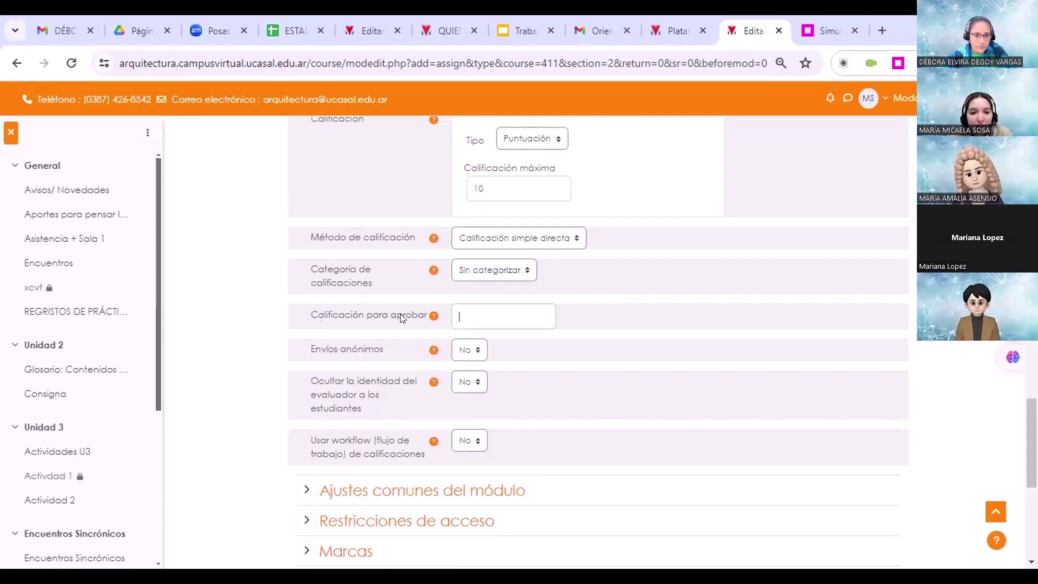
{"action": "left_click_drag", "start_coordinate": [318, 315], "coordinate": [419, 315]}
{"action": "left_click", "coordinate": [433, 316]}
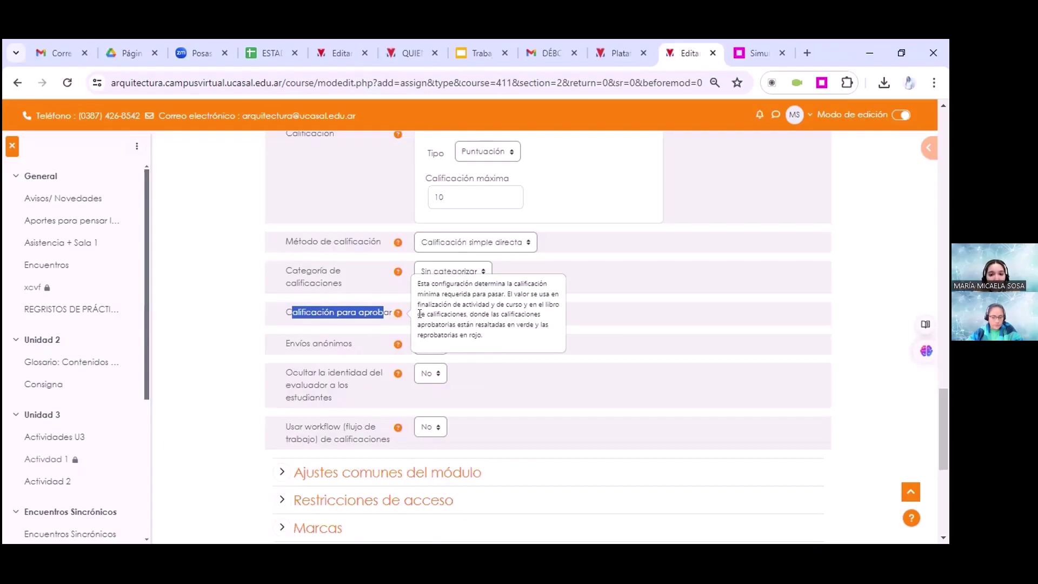
{"action": "left_click", "coordinate": [448, 313]}
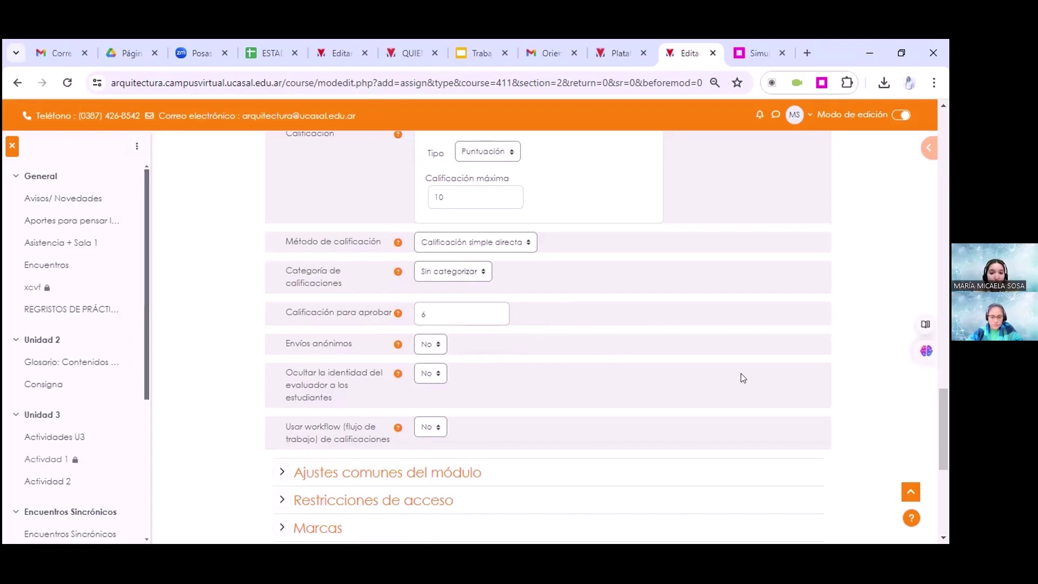
- Set Intentos adicionales to Automática hasta aprobar in the assignment's Configuración de entrega section
{"action": "scroll", "coordinate": [637, 370], "scroll_direction": "up", "scroll_amount": 3}
{"action": "scroll", "coordinate": [563, 371], "scroll_direction": "up", "scroll_amount": 3}
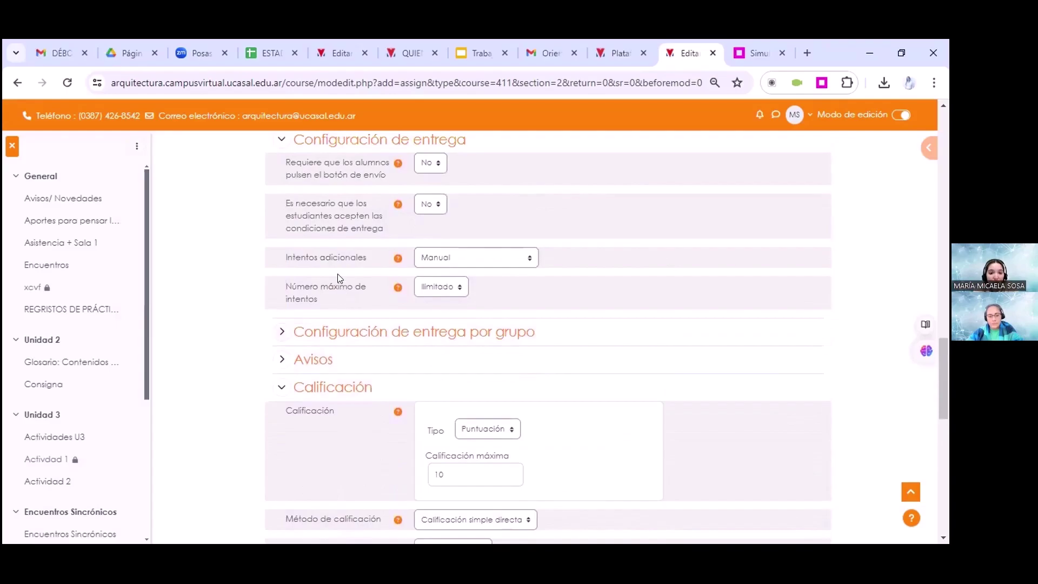
{"action": "left_click", "coordinate": [438, 258]}
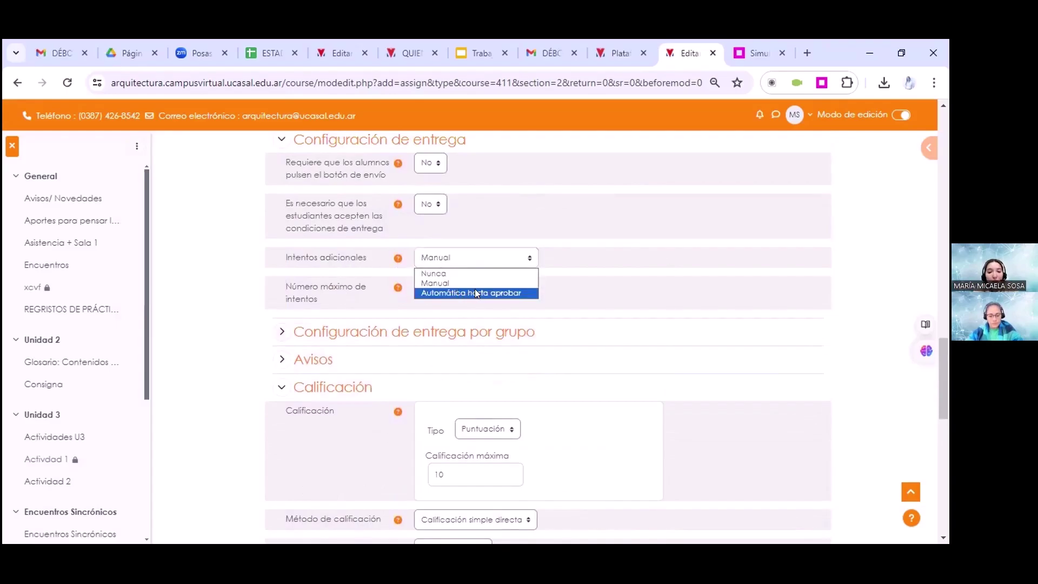
{"action": "left_click", "coordinate": [498, 294]}
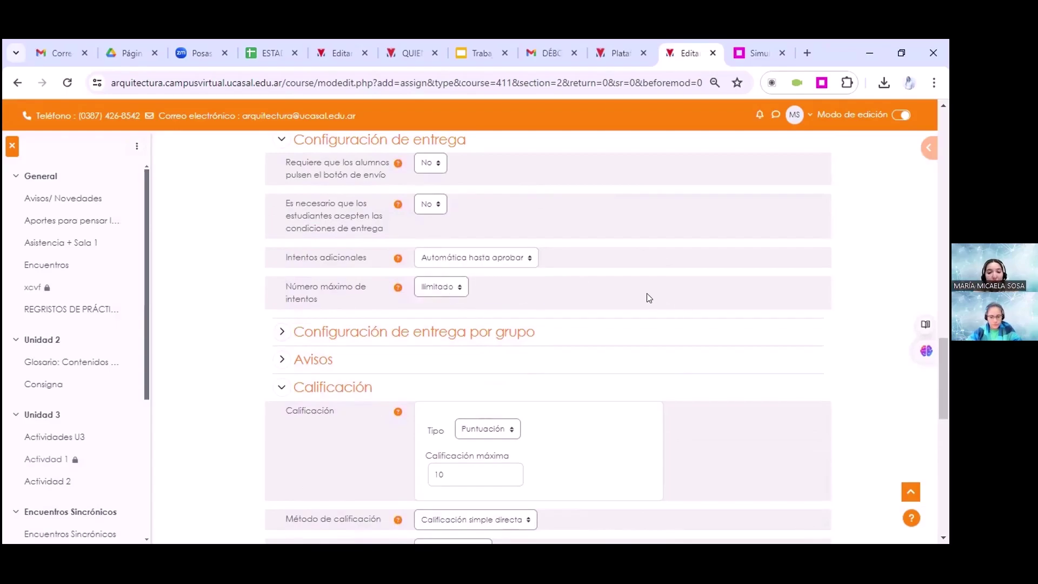
- Review the passing grade setting and the options available for Número máximo de intentos without changing them
{"action": "scroll", "coordinate": [649, 299], "scroll_direction": "down", "scroll_amount": 3}
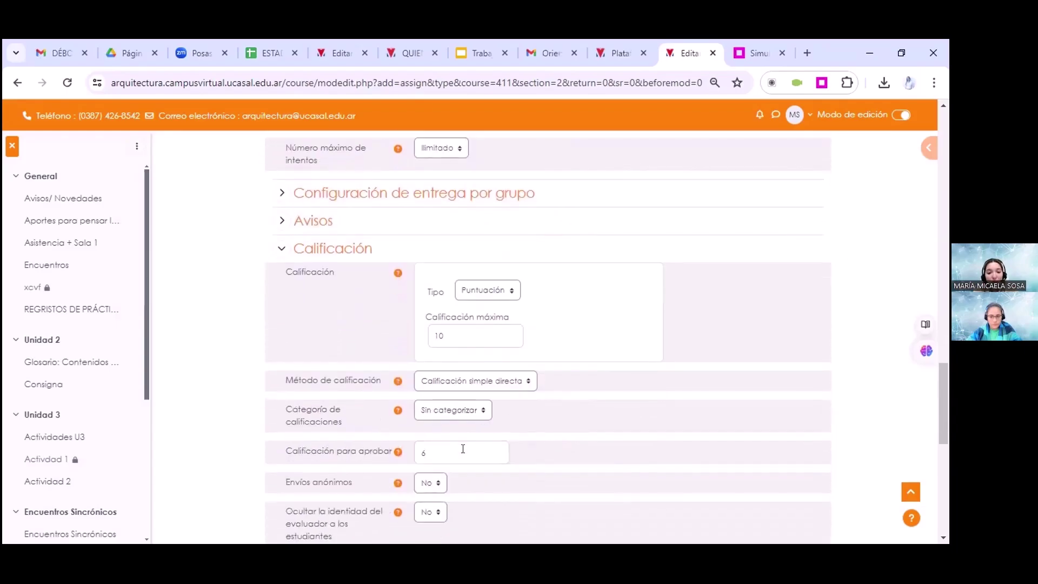
{"action": "scroll", "coordinate": [550, 408], "scroll_direction": "up", "scroll_amount": 1}
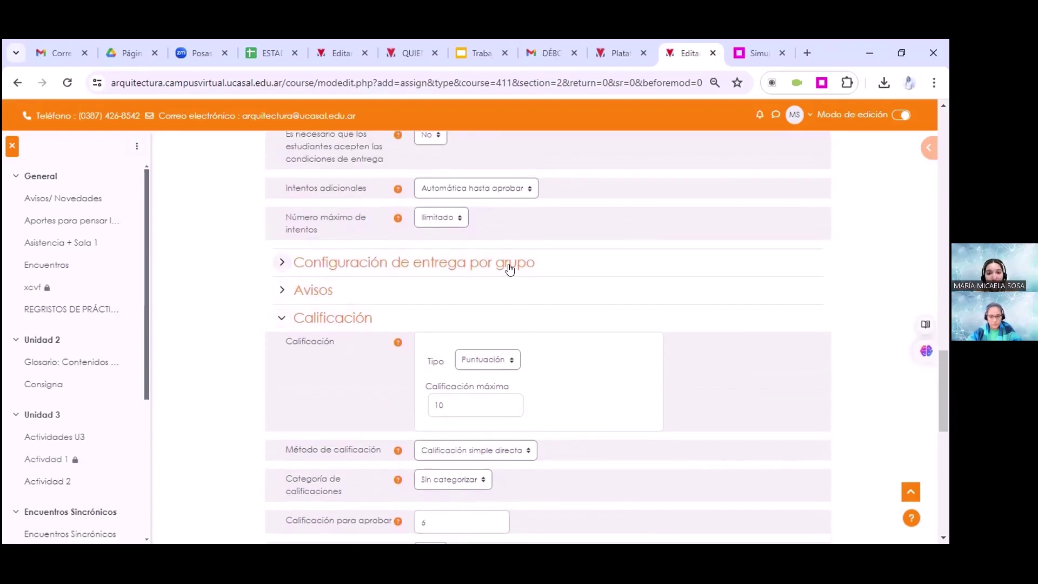
{"action": "scroll", "coordinate": [389, 263], "scroll_direction": "up", "scroll_amount": 1}
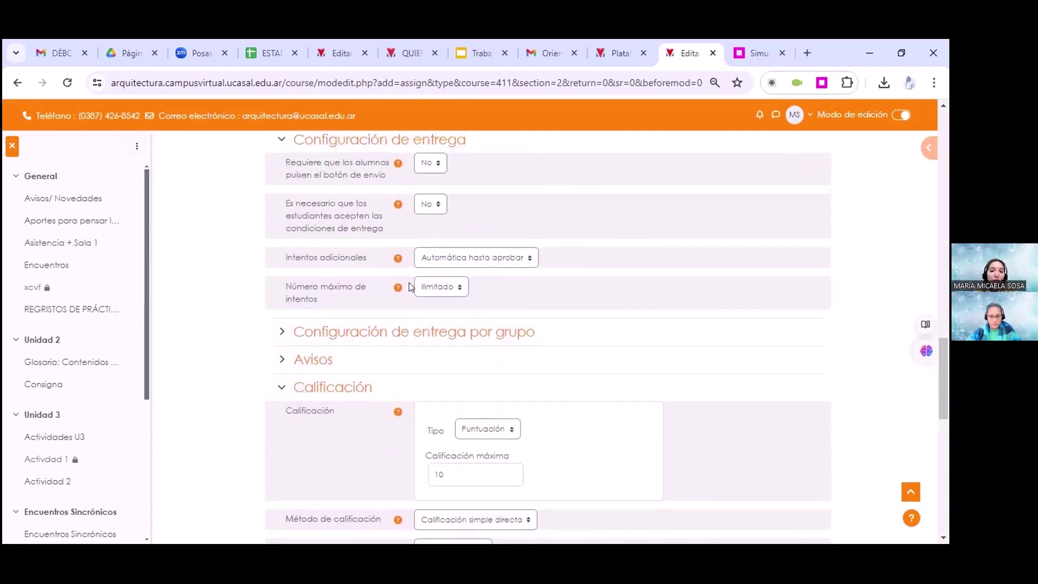
{"action": "left_click", "coordinate": [439, 291]}
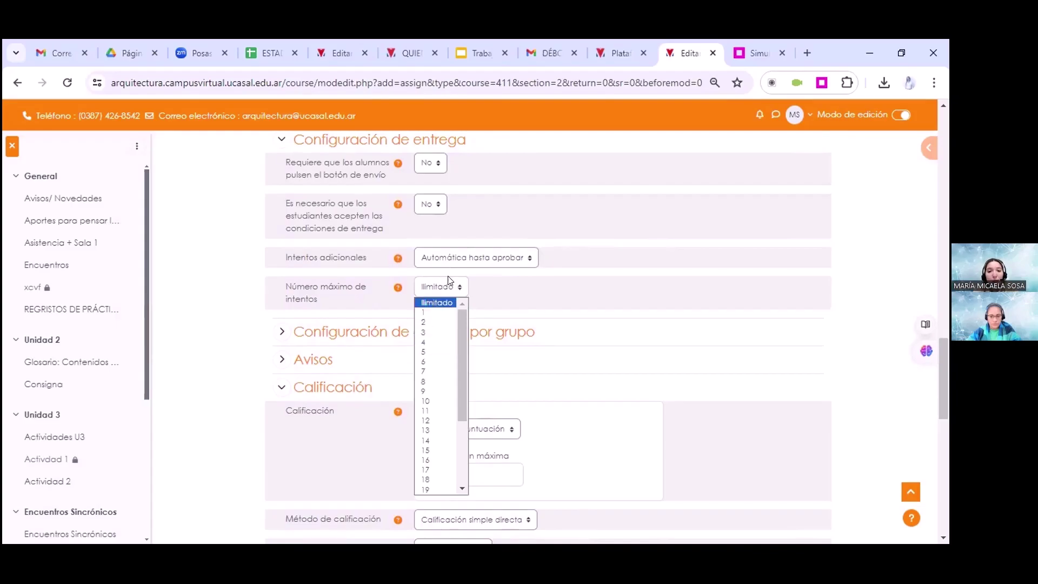
{"action": "left_click", "coordinate": [599, 312]}
- Expand Restricciones de acceso and review the restriction types available for the assignment without adding one
{"action": "scroll", "coordinate": [575, 331], "scroll_direction": "down", "scroll_amount": 1}
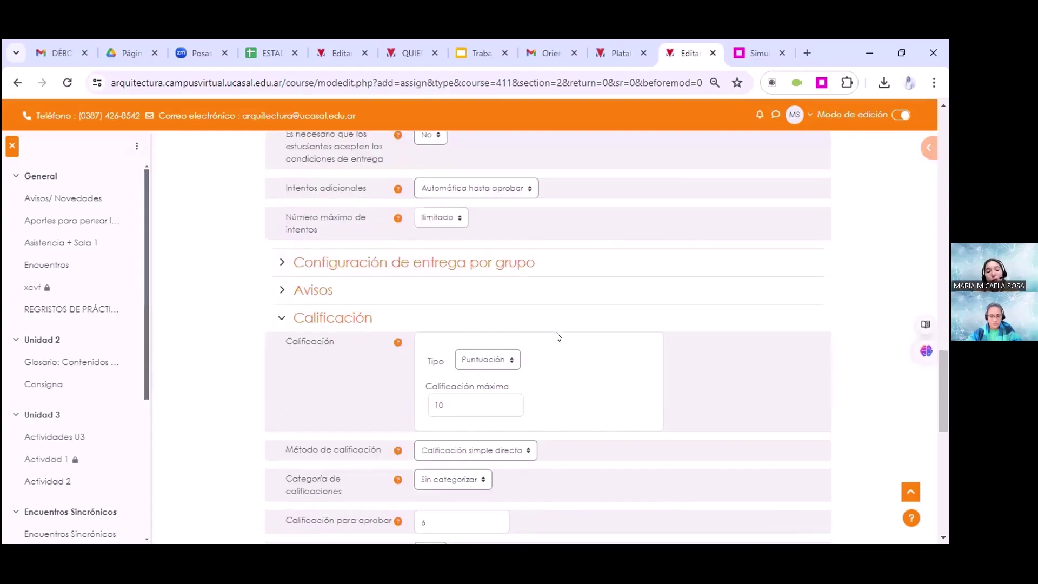
{"action": "scroll", "coordinate": [562, 351], "scroll_direction": "down", "scroll_amount": 2}
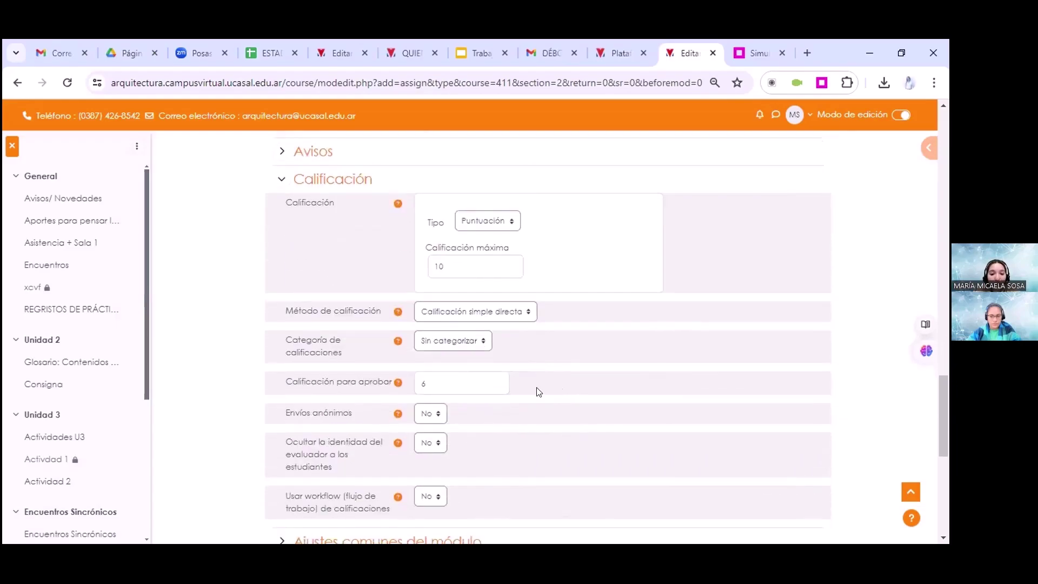
{"action": "scroll", "coordinate": [579, 376], "scroll_direction": "down", "scroll_amount": 2}
{"action": "scroll", "coordinate": [789, 355], "scroll_direction": "down", "scroll_amount": 1}
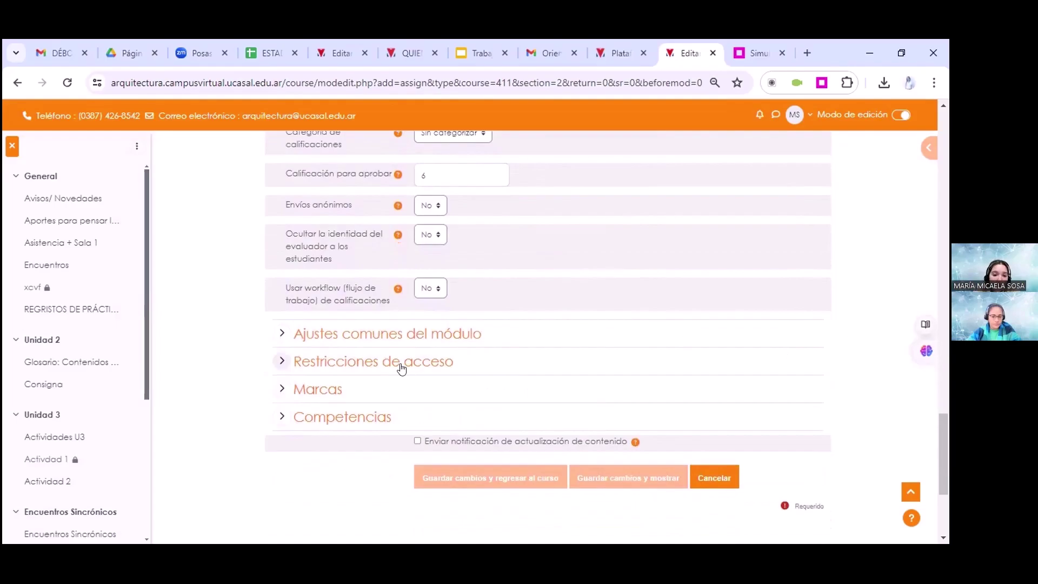
{"action": "left_click", "coordinate": [402, 370]}
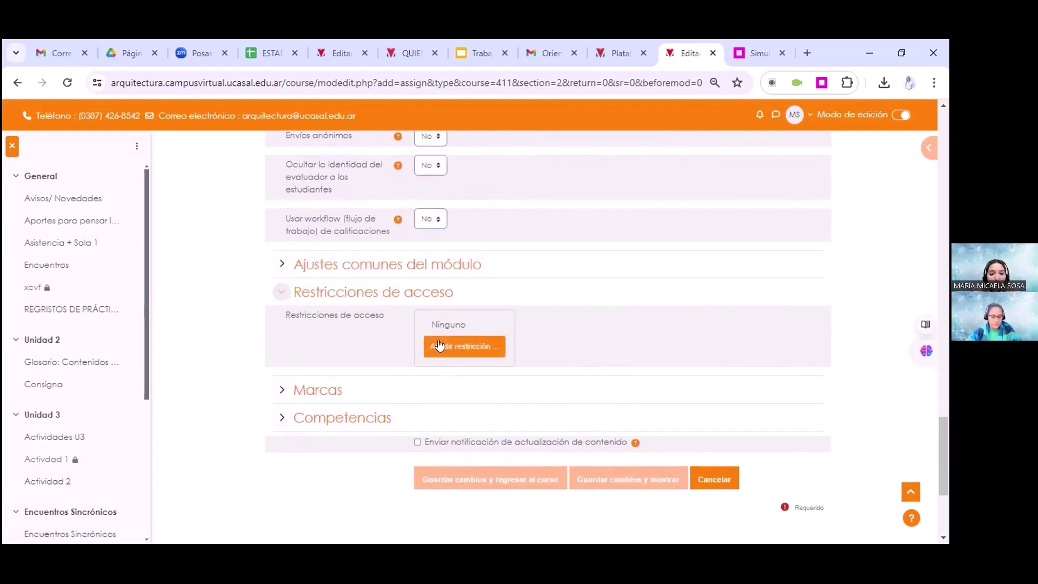
{"action": "left_click", "coordinate": [455, 350]}
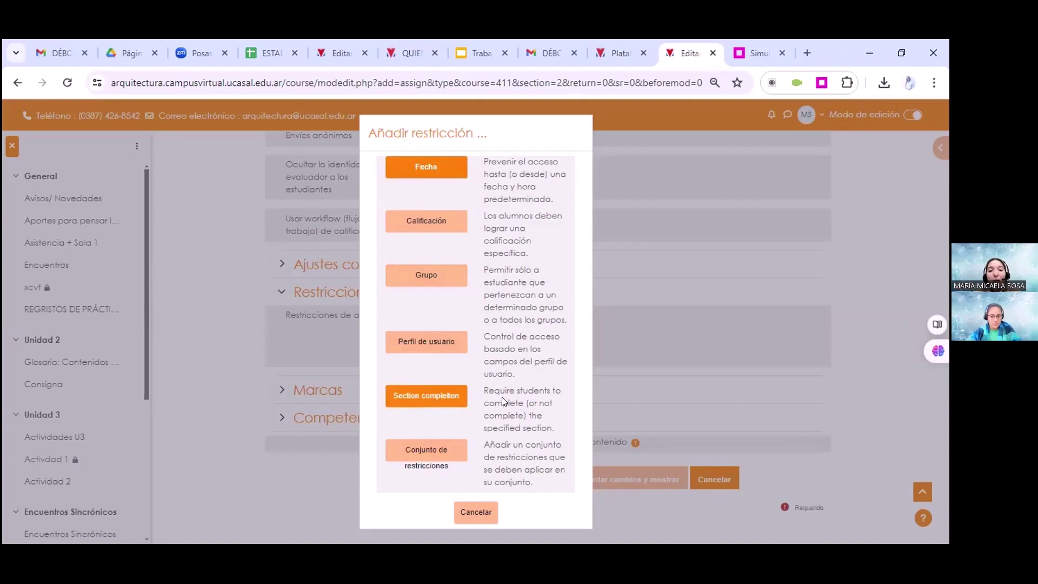
{"action": "left_click", "coordinate": [619, 388]}
- Save the new assignment, return to the course, and view it among the Unidad 3 activities
{"action": "scroll", "coordinate": [584, 357], "scroll_direction": "down", "scroll_amount": 3}
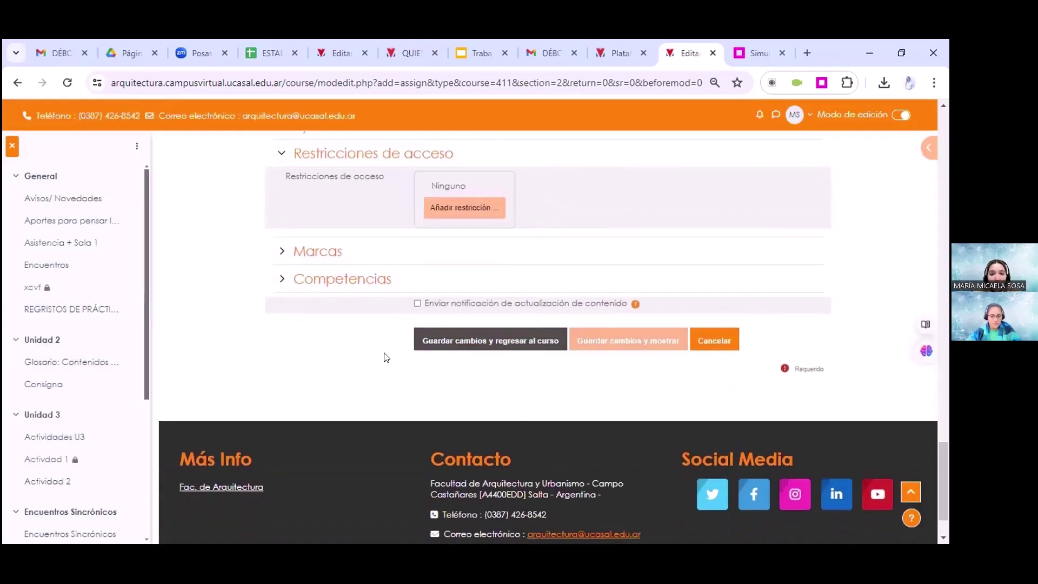
{"action": "scroll", "coordinate": [338, 355], "scroll_direction": "up", "scroll_amount": 3}
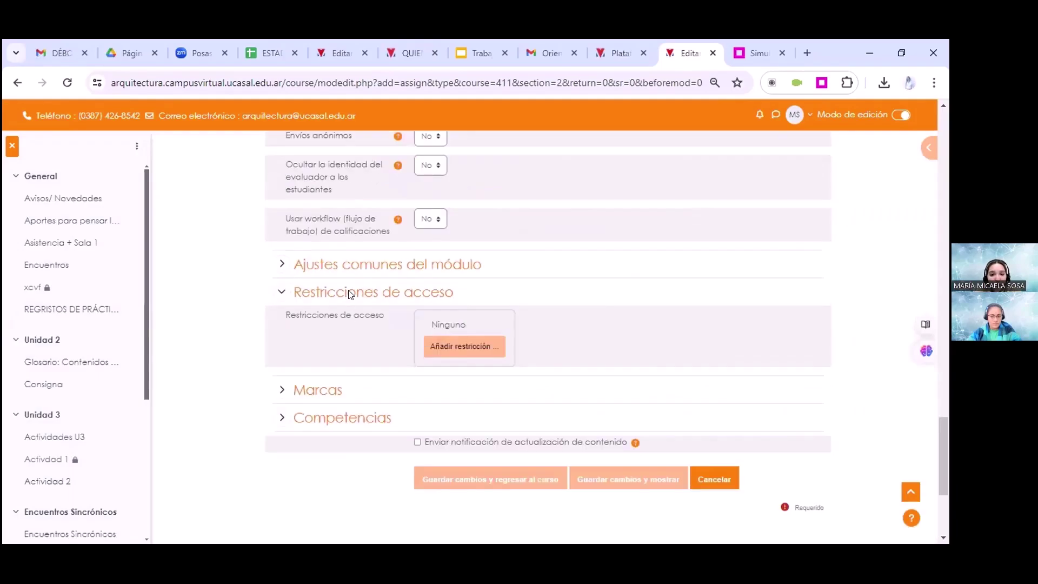
{"action": "scroll", "coordinate": [346, 349], "scroll_direction": "down", "scroll_amount": 2}
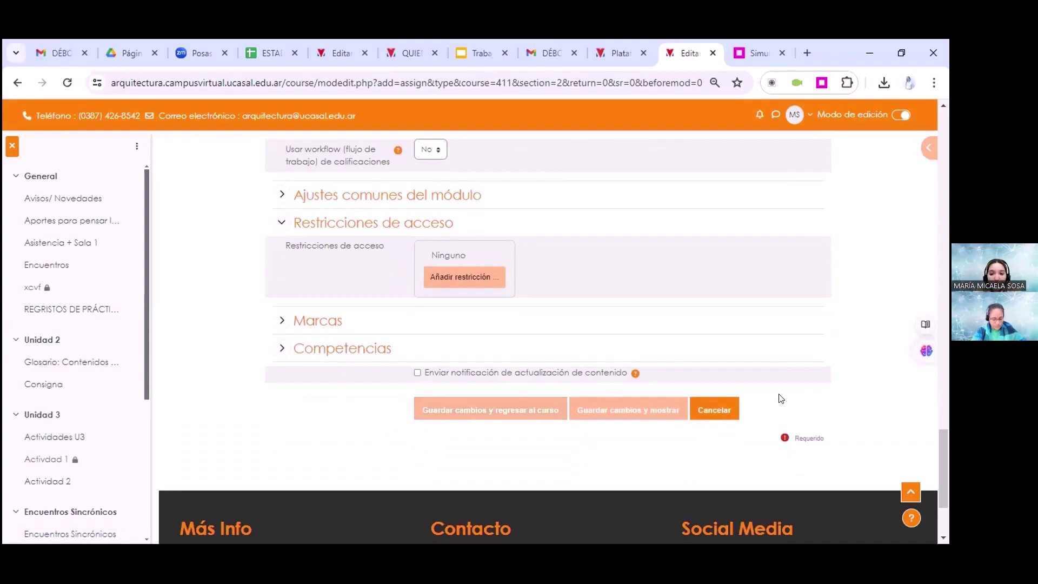
{"action": "left_click", "coordinate": [455, 415]}
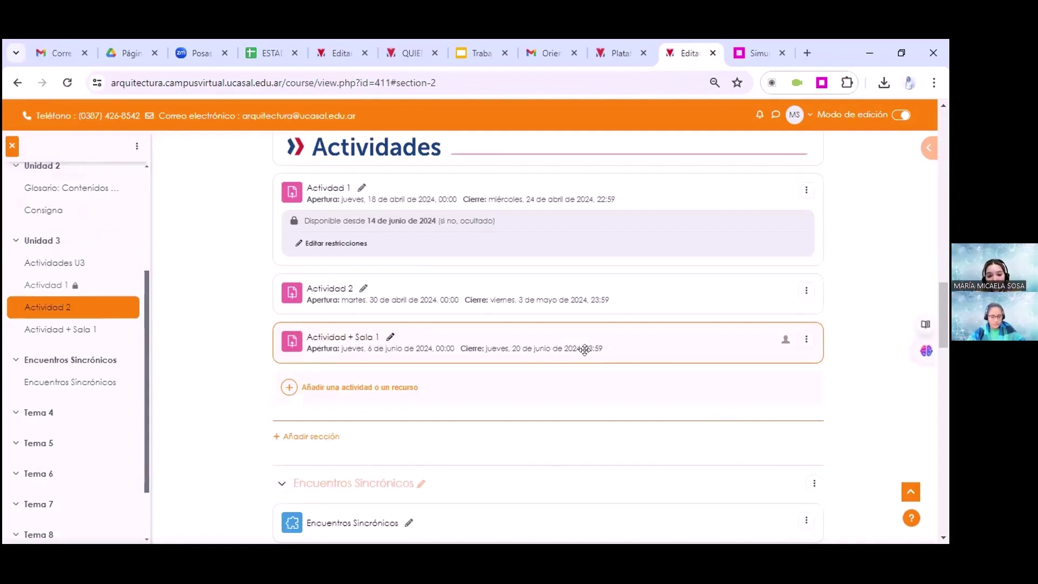
{"action": "scroll", "coordinate": [691, 366], "scroll_direction": "up", "scroll_amount": 1}
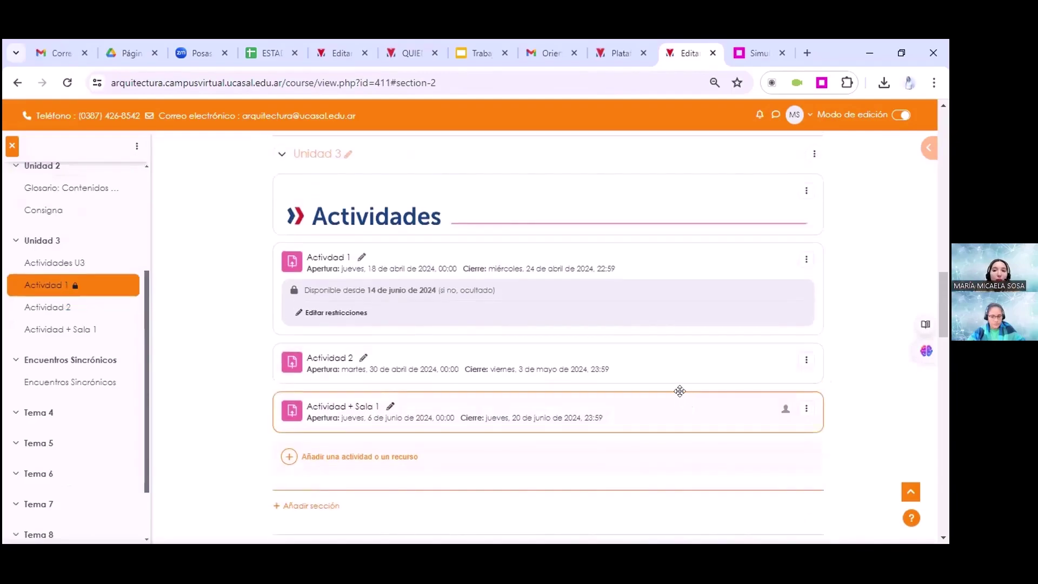
- Switch to the Simulador Tarea tutorial, start it, and advance to the Descripción field of the new assignment
{"action": "mouse_move", "coordinate": [752, 48]}
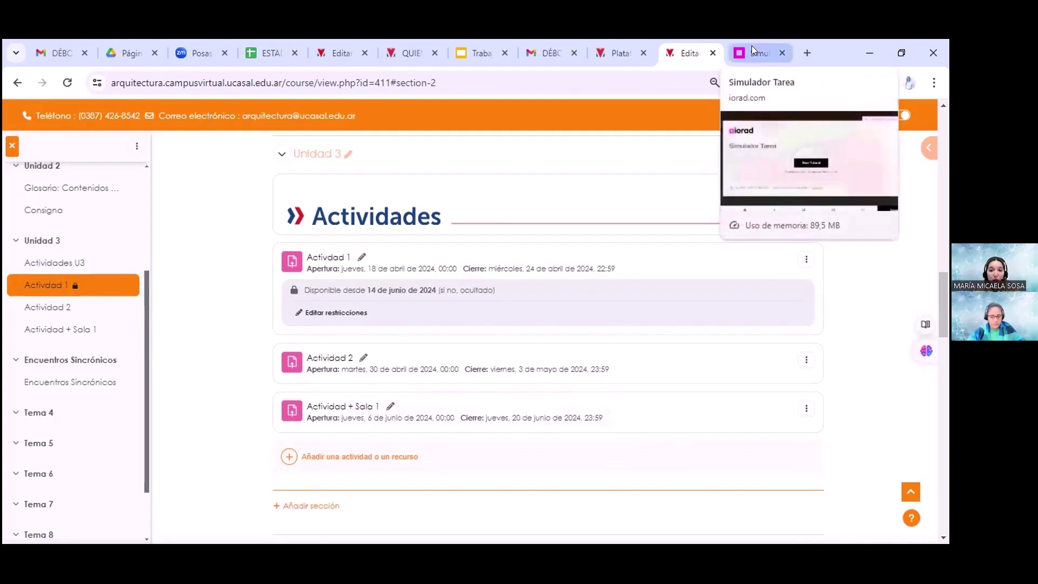
{"action": "left_click", "coordinate": [753, 44]}
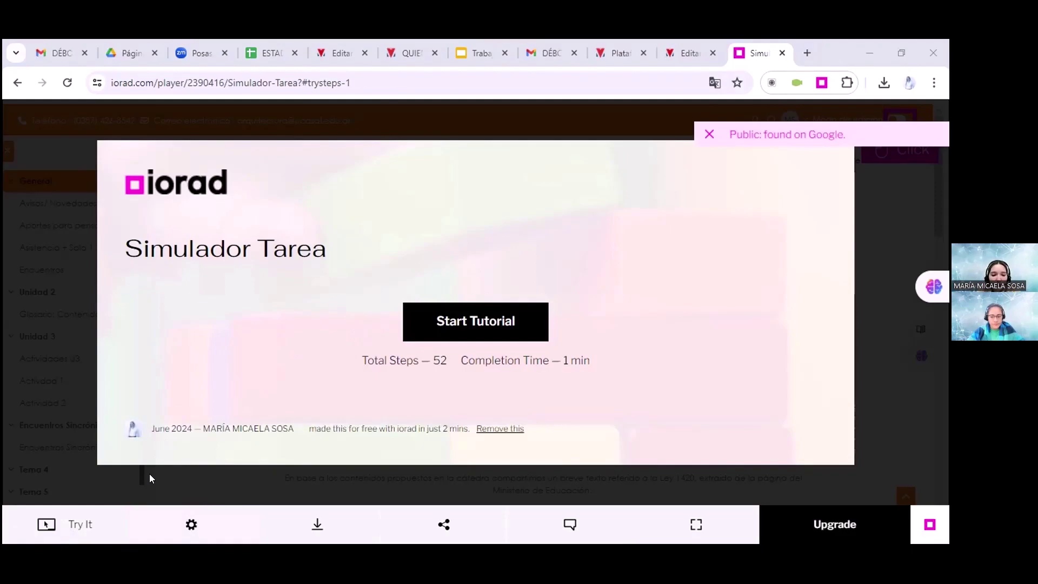
{"action": "left_click", "coordinate": [496, 324]}
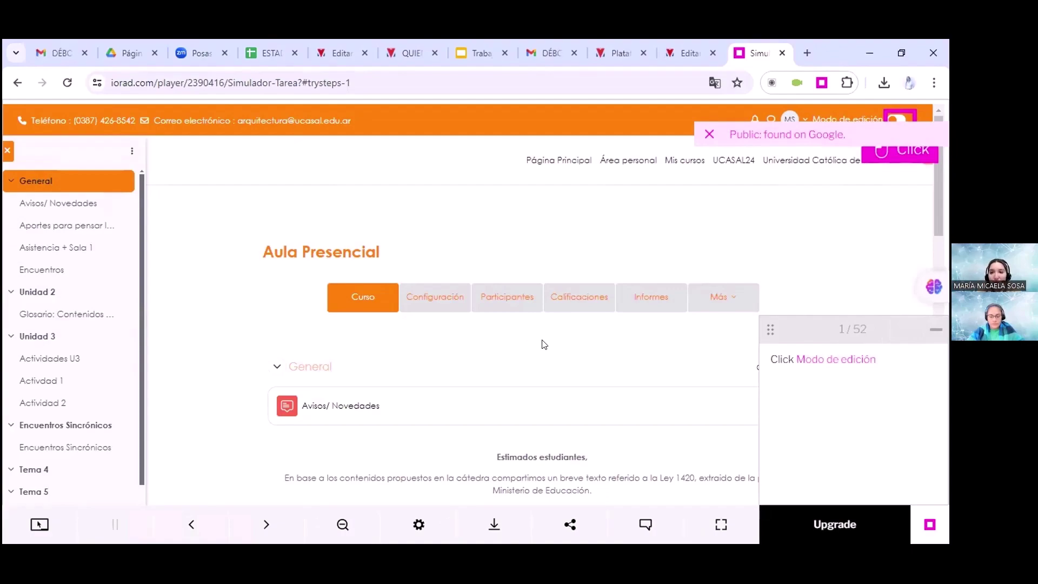
{"action": "key", "text": "Right"}
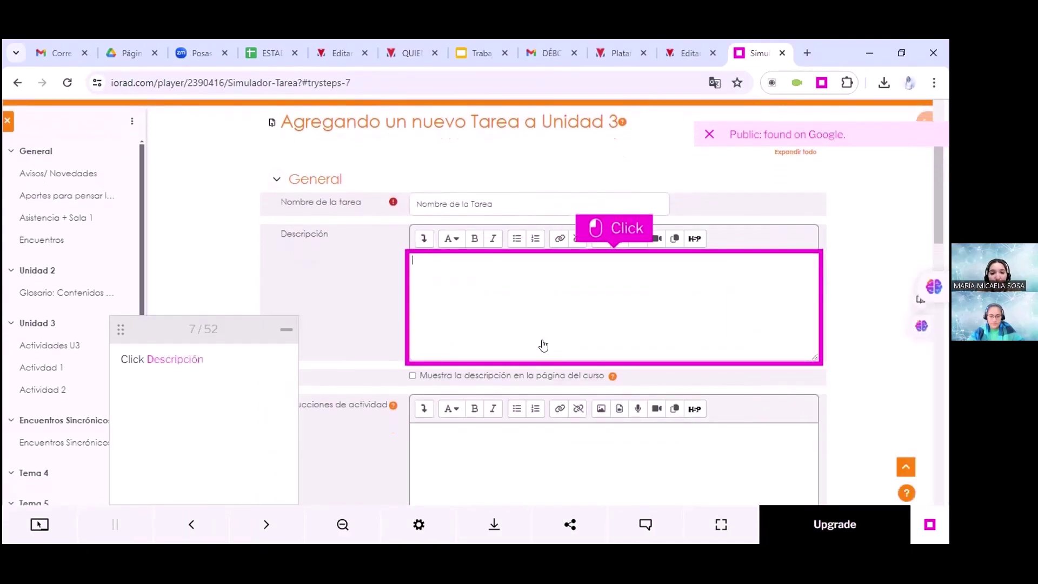
- Fill the simulated Descripción with "Descripción - optativa" and continue through the Instrucciones de actividad field
{"action": "left_click", "coordinate": [543, 345]}
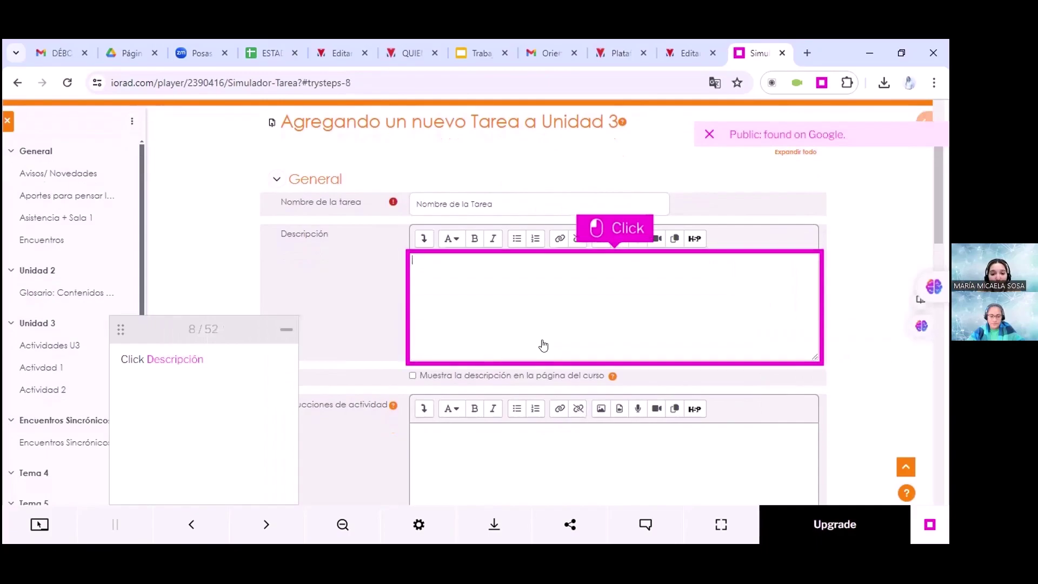
{"action": "left_click", "coordinate": [544, 345]}
{"action": "type", "text": "Descripción - optativa"}
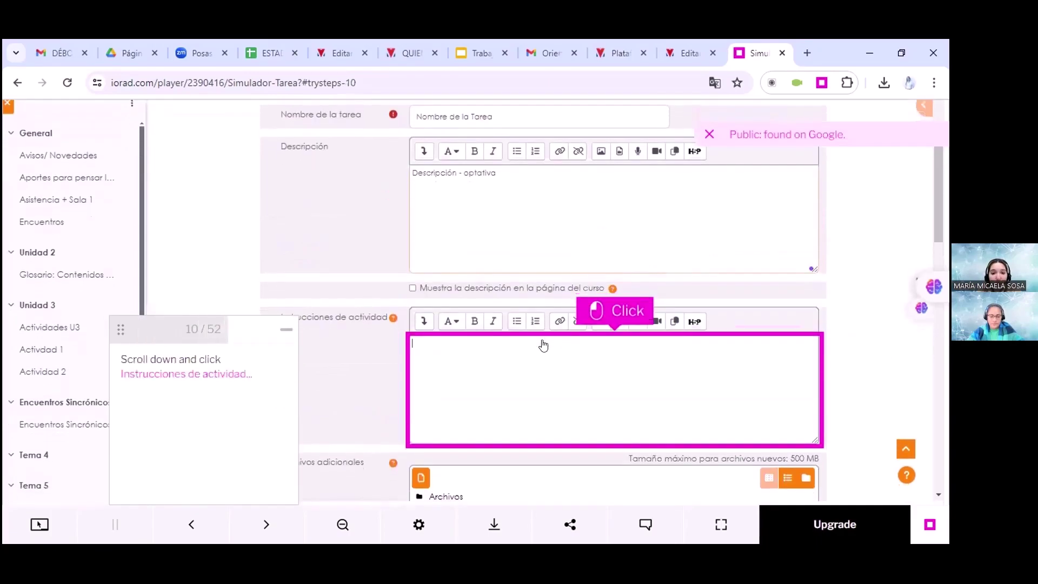
{"action": "left_click", "coordinate": [543, 341]}
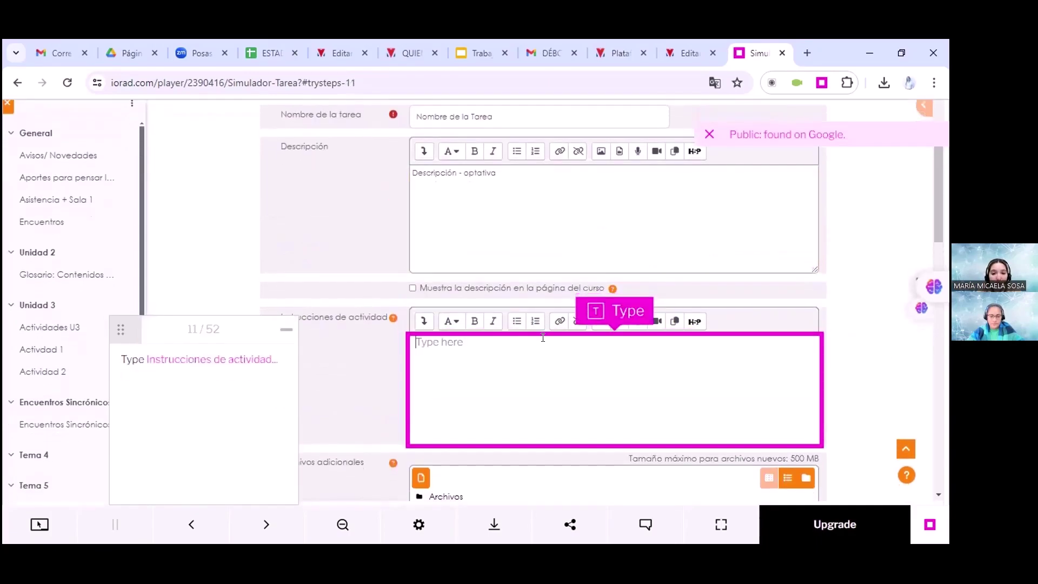
{"action": "key", "text": "Return"}
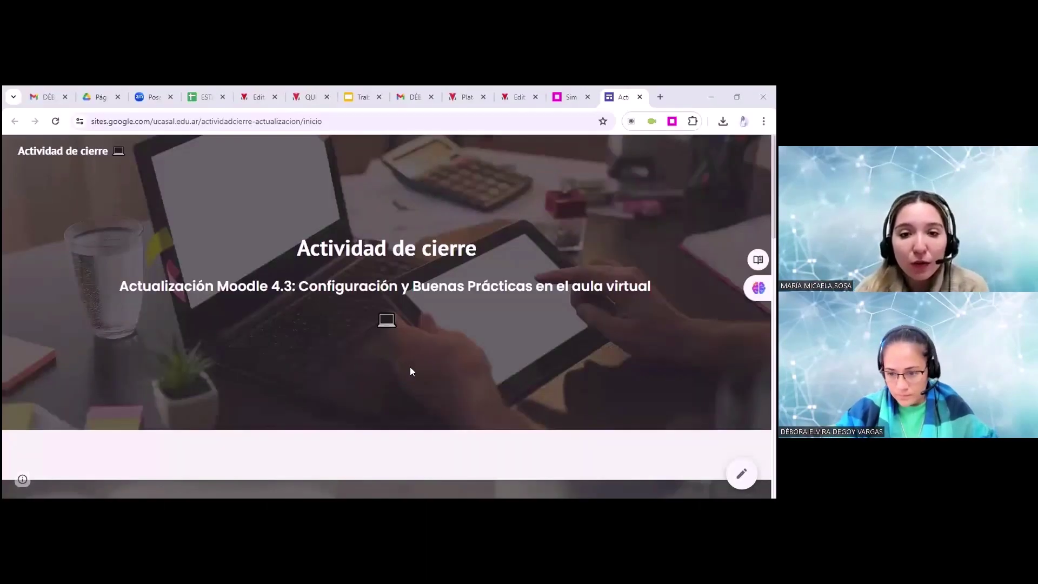
- Look through the resources on the Actividad de cierre site and open the collaborative document for Tarea
{"action": "scroll", "coordinate": [519, 354], "scroll_direction": "down", "scroll_amount": 1}
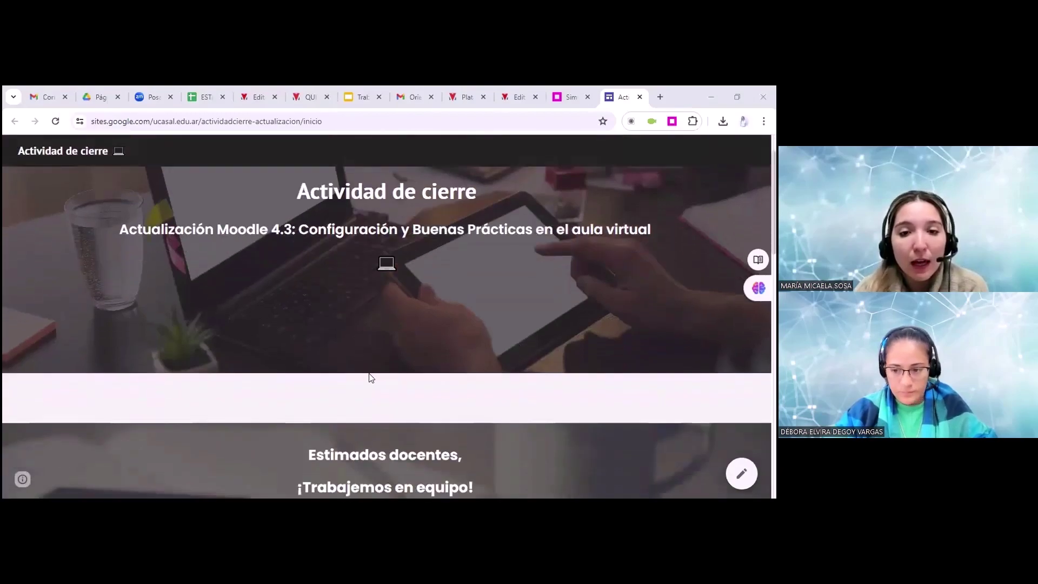
{"action": "scroll", "coordinate": [287, 346], "scroll_direction": "down", "scroll_amount": 3}
{"action": "scroll", "coordinate": [286, 346], "scroll_direction": "down", "scroll_amount": 2}
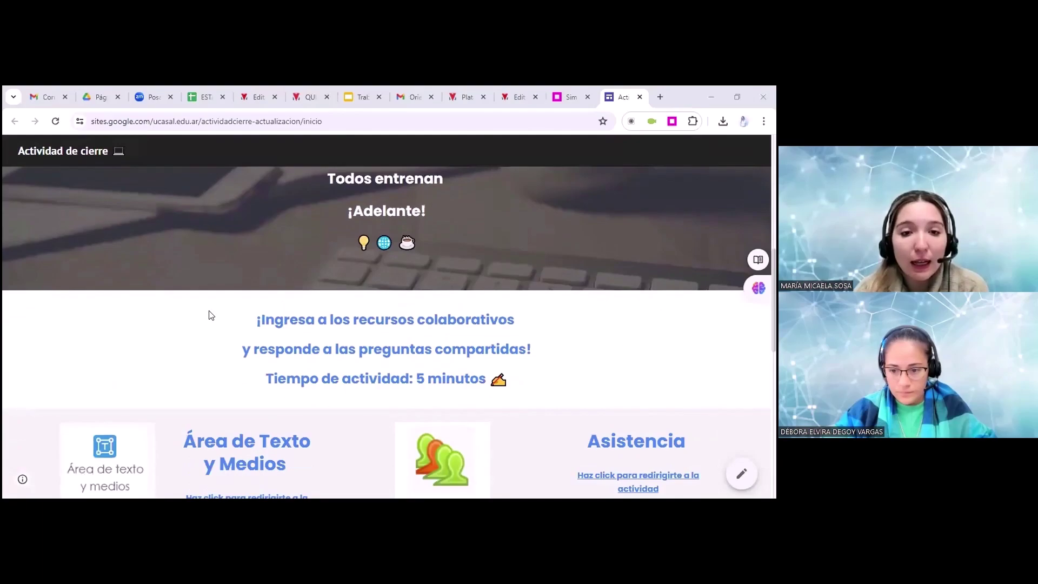
{"action": "scroll", "coordinate": [187, 316], "scroll_direction": "down", "scroll_amount": 1}
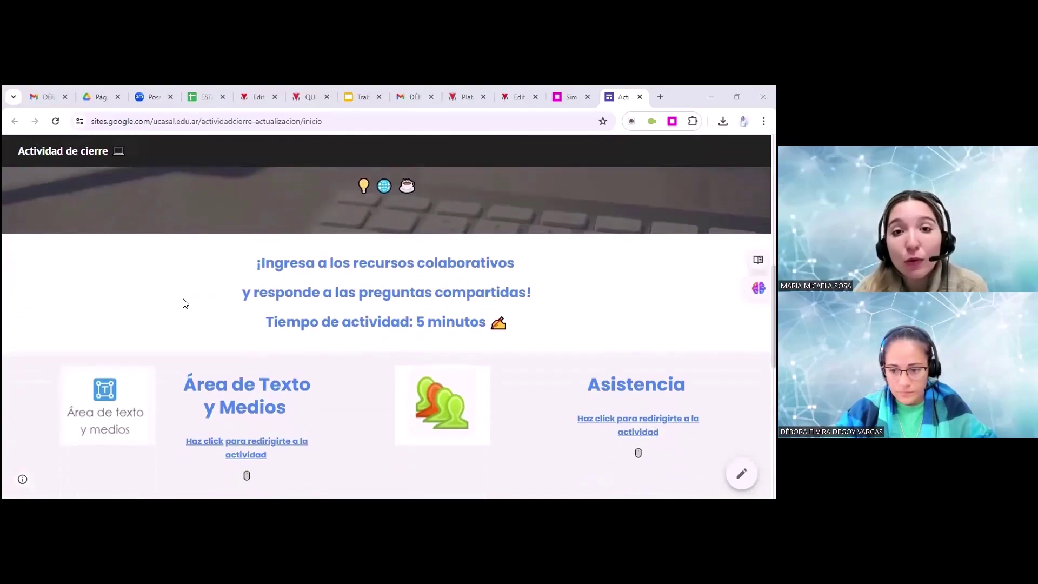
{"action": "scroll", "coordinate": [189, 299], "scroll_direction": "down", "scroll_amount": 2}
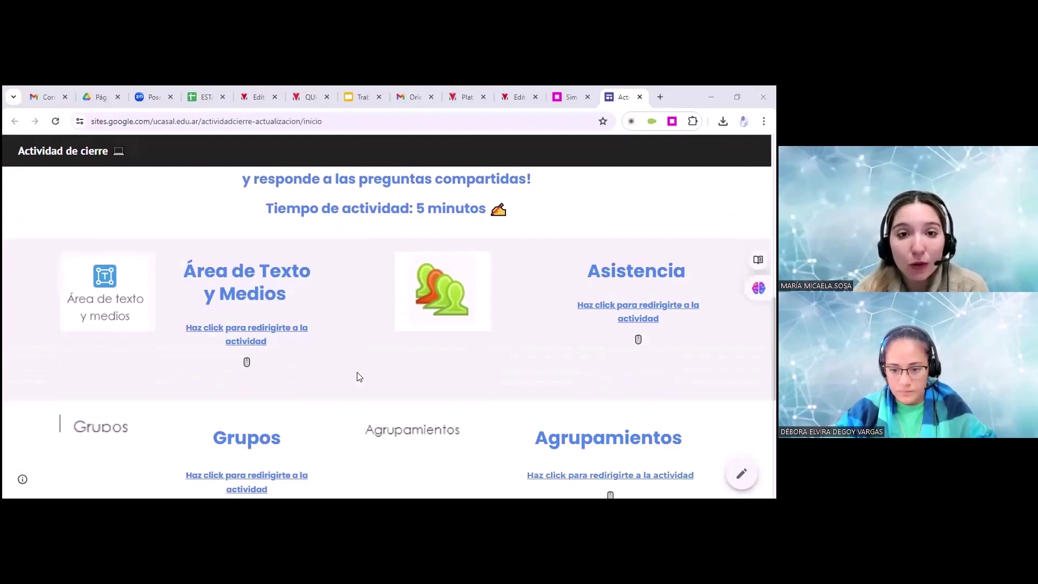
{"action": "scroll", "coordinate": [352, 373], "scroll_direction": "down", "scroll_amount": 2}
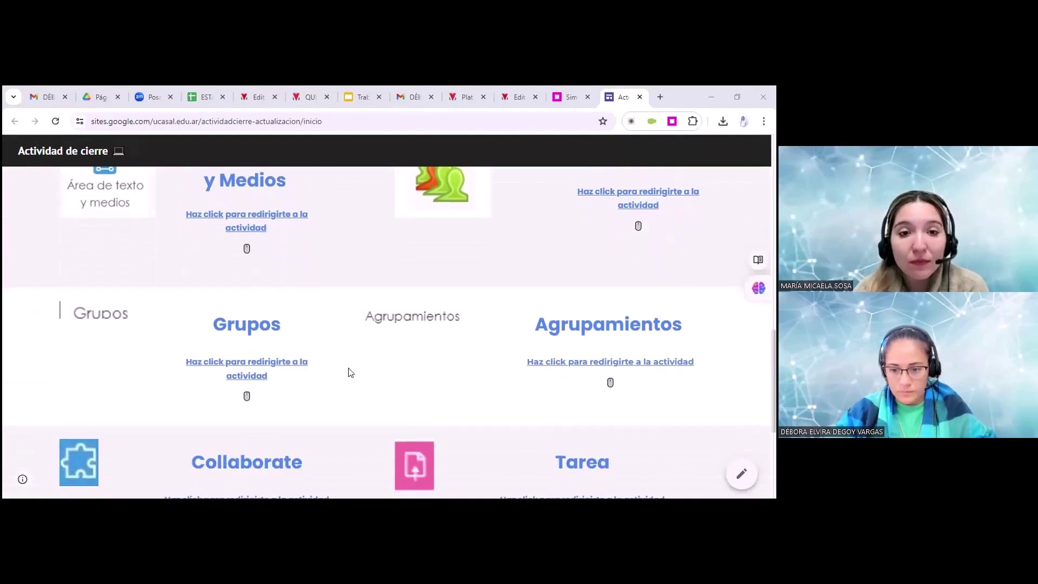
{"action": "scroll", "coordinate": [346, 352], "scroll_direction": "down", "scroll_amount": 3}
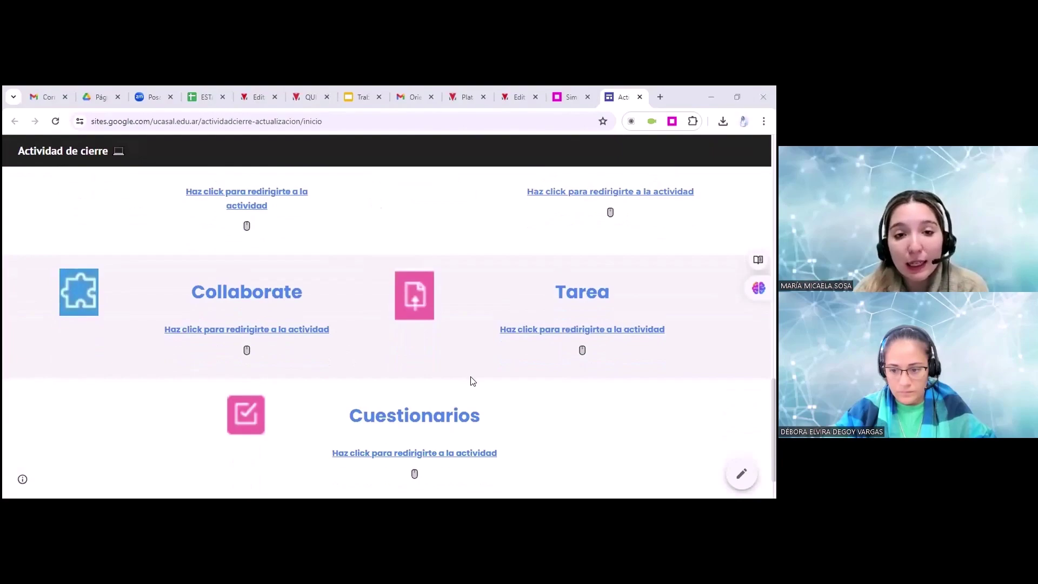
{"action": "scroll", "coordinate": [472, 381], "scroll_direction": "down", "scroll_amount": 1}
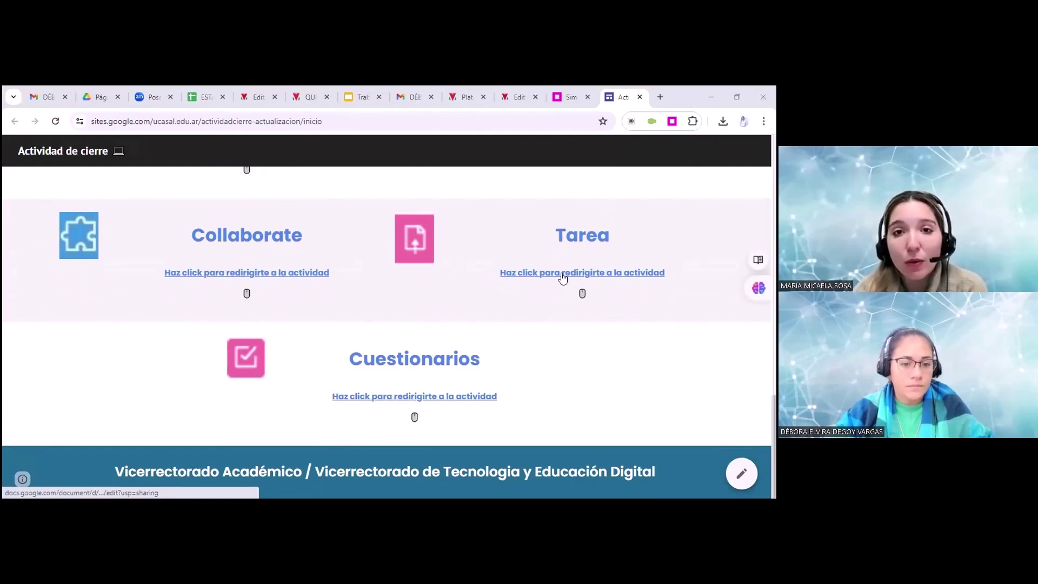
{"action": "left_click", "coordinate": [547, 287]}
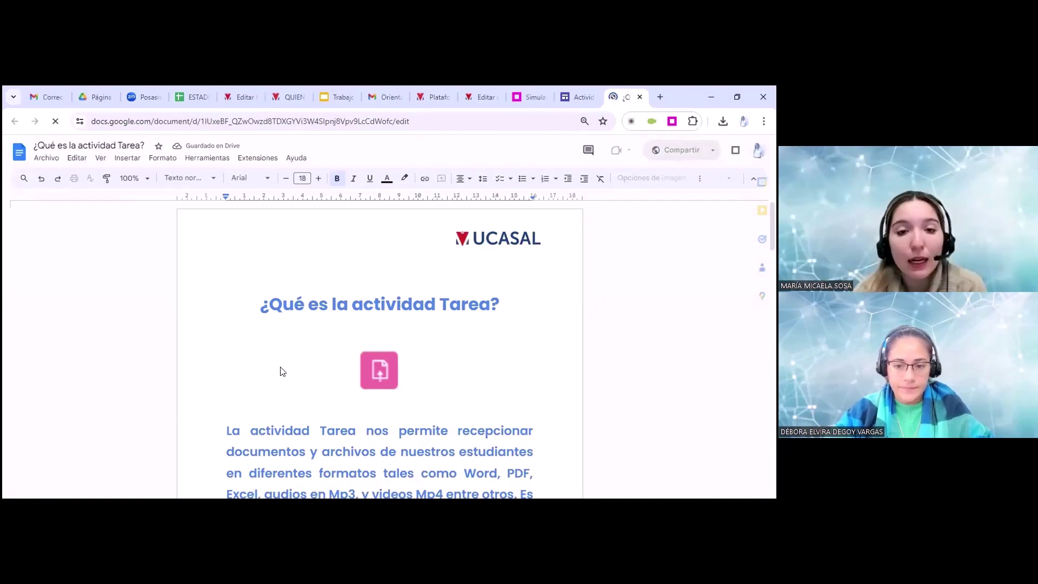
- Complete the second question under ACTIVIDAD in the Tarea document so that it ends with "este recurso?"
{"action": "scroll", "coordinate": [280, 372], "scroll_direction": "down", "scroll_amount": 1}
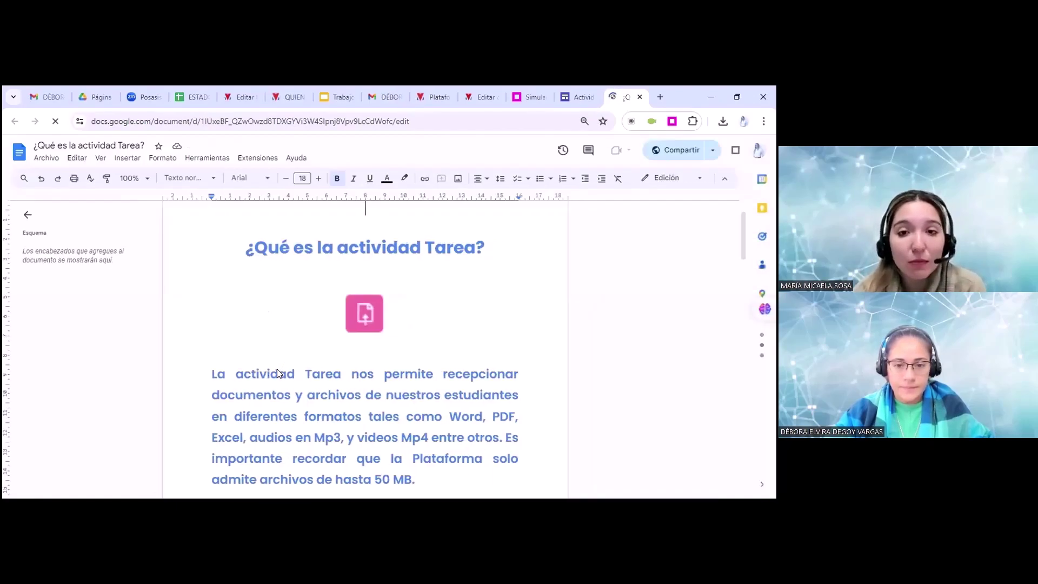
{"action": "scroll", "coordinate": [277, 368], "scroll_direction": "down", "scroll_amount": 1}
{"action": "scroll", "coordinate": [267, 360], "scroll_direction": "up", "scroll_amount": 1}
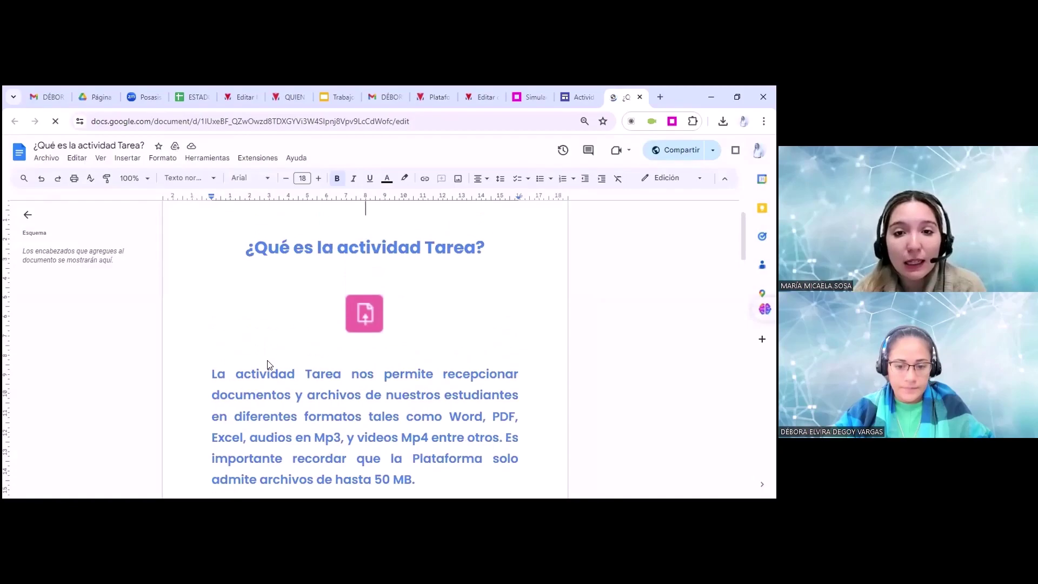
{"action": "scroll", "coordinate": [269, 364], "scroll_direction": "down", "scroll_amount": 1}
{"action": "scroll", "coordinate": [269, 360], "scroll_direction": "down", "scroll_amount": 3}
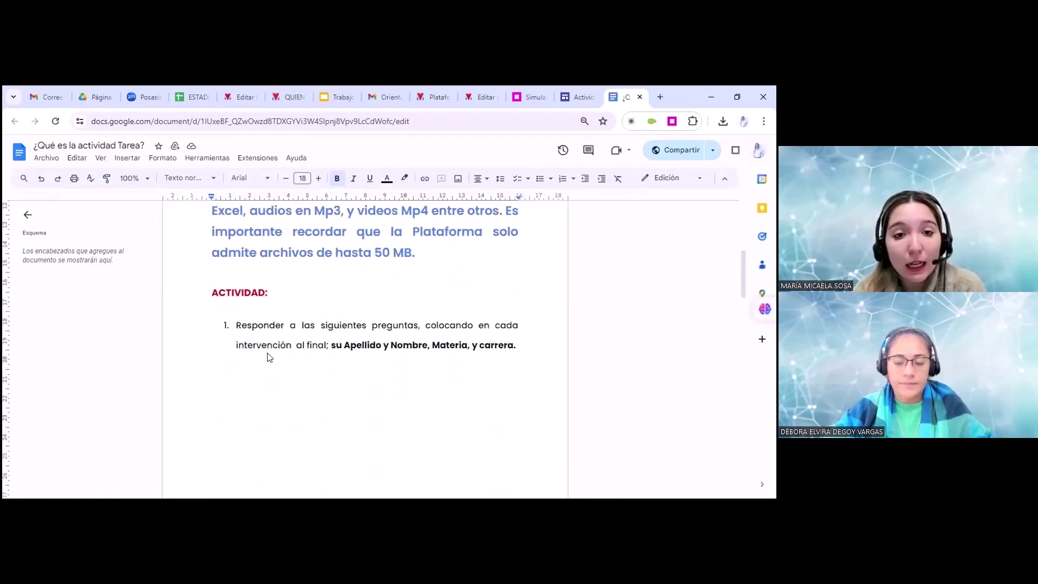
{"action": "scroll", "coordinate": [268, 357], "scroll_direction": "down", "scroll_amount": 1}
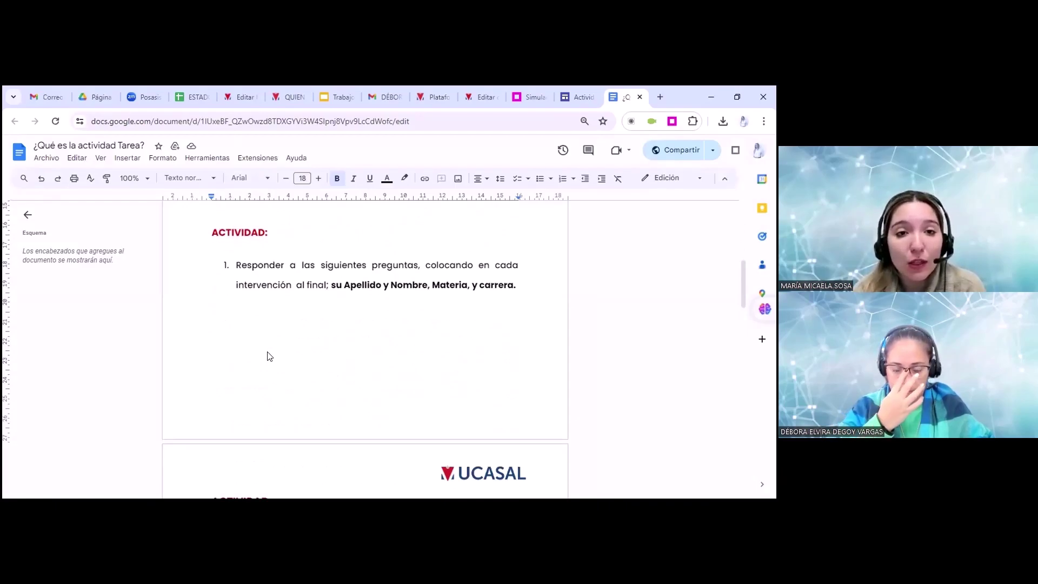
{"action": "scroll", "coordinate": [269, 349], "scroll_direction": "down", "scroll_amount": 1}
{"action": "scroll", "coordinate": [269, 347], "scroll_direction": "down", "scroll_amount": 3}
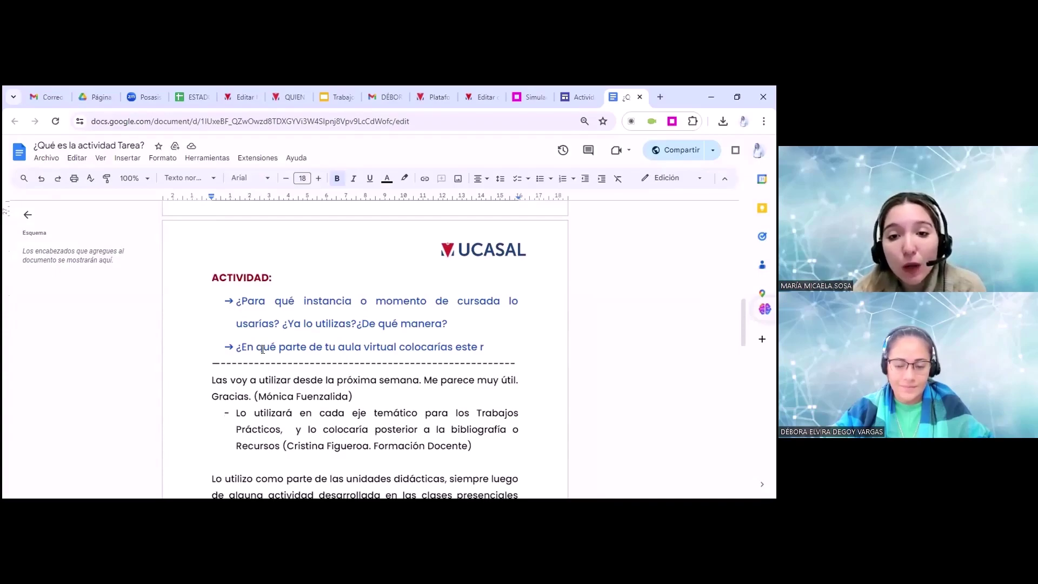
{"action": "left_click", "coordinate": [485, 346]}
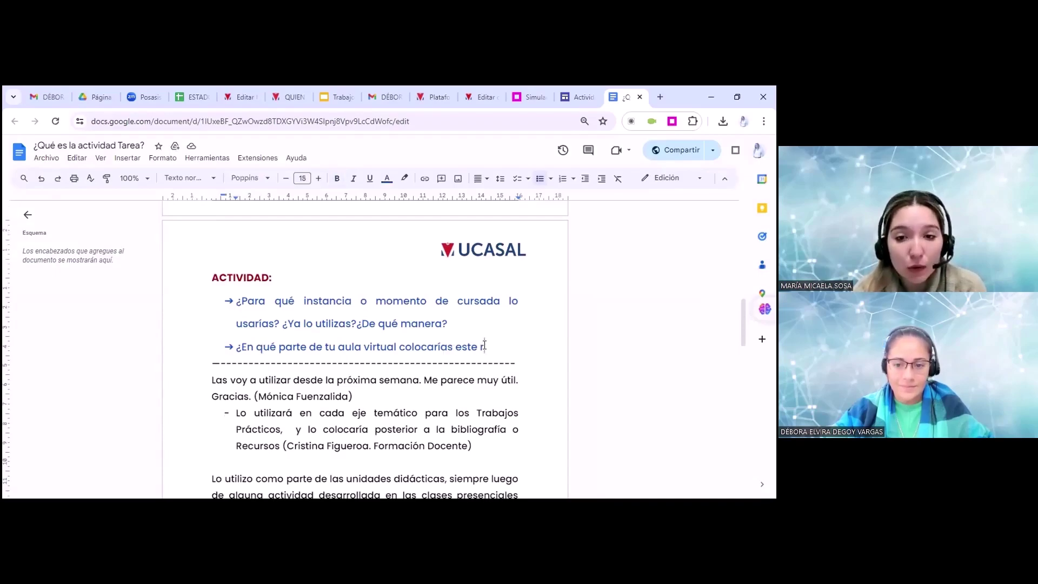
{"action": "type", "text": "ecurso"}
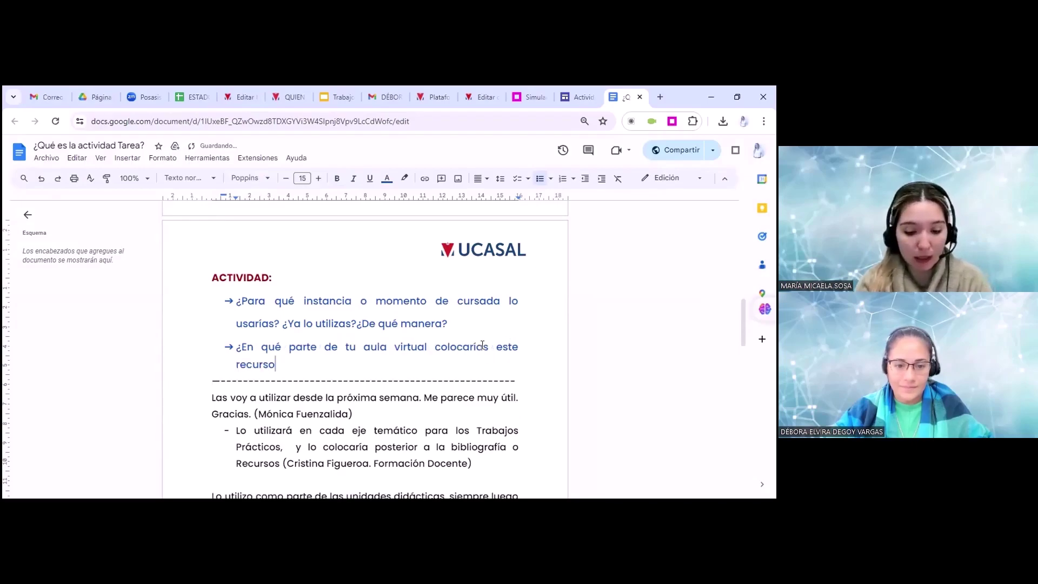
{"action": "type", "text": "?"}
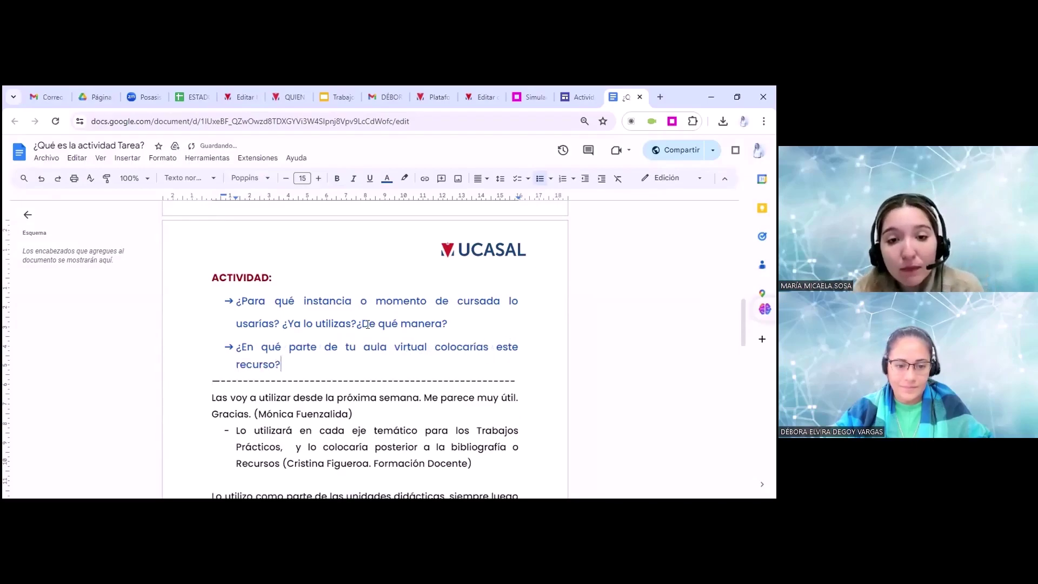
- Read the teachers' answers below the Tarea questions and check the Cuestionarios link on the Actividad de cierre site
{"action": "scroll", "coordinate": [373, 300], "scroll_direction": "down", "scroll_amount": 1}
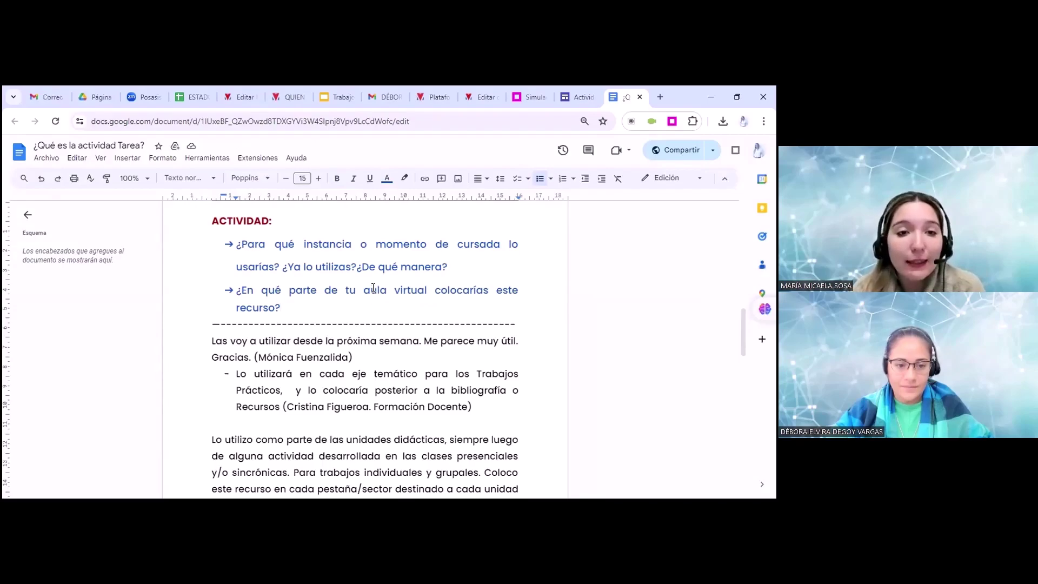
{"action": "scroll", "coordinate": [373, 289], "scroll_direction": "down", "scroll_amount": 1}
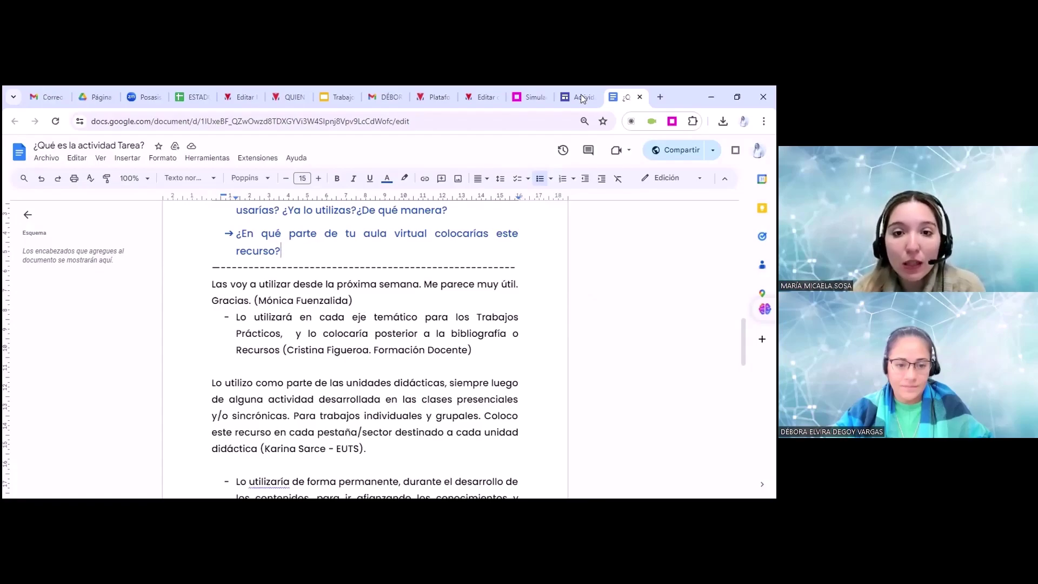
{"action": "key", "text": "ctrl+shift+Tab"}
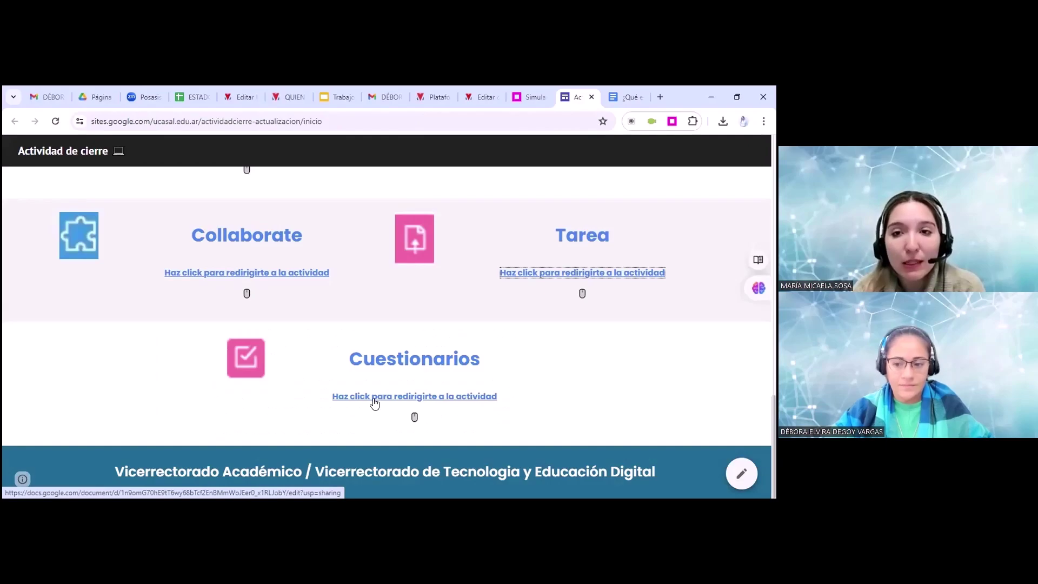
{"action": "left_click", "coordinate": [644, 96]}
{"action": "scroll", "coordinate": [195, 346], "scroll_direction": "down", "scroll_amount": 1}
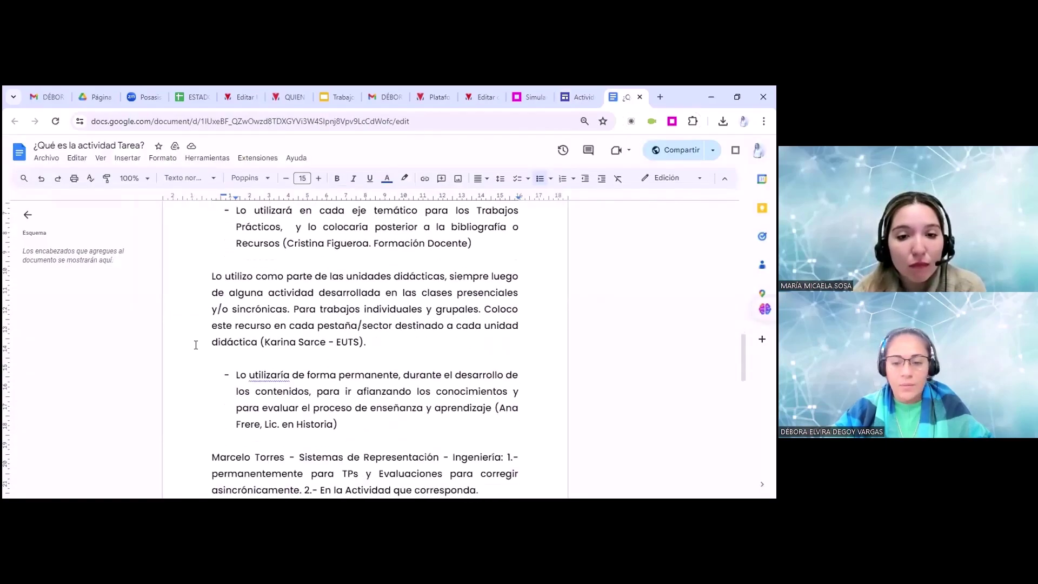
{"action": "scroll", "coordinate": [196, 345], "scroll_direction": "down", "scroll_amount": 1}
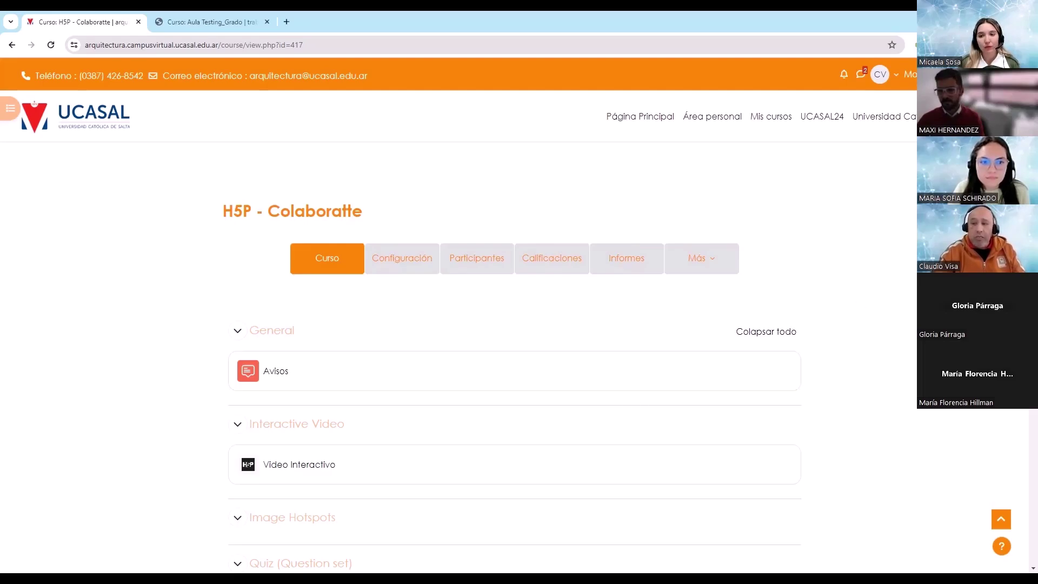
- Turn on editing for the H5P - Colaboratte course and start a new Cuestionario in the Actividad Foro section
{"action": "left_click", "coordinate": [914, 74]}
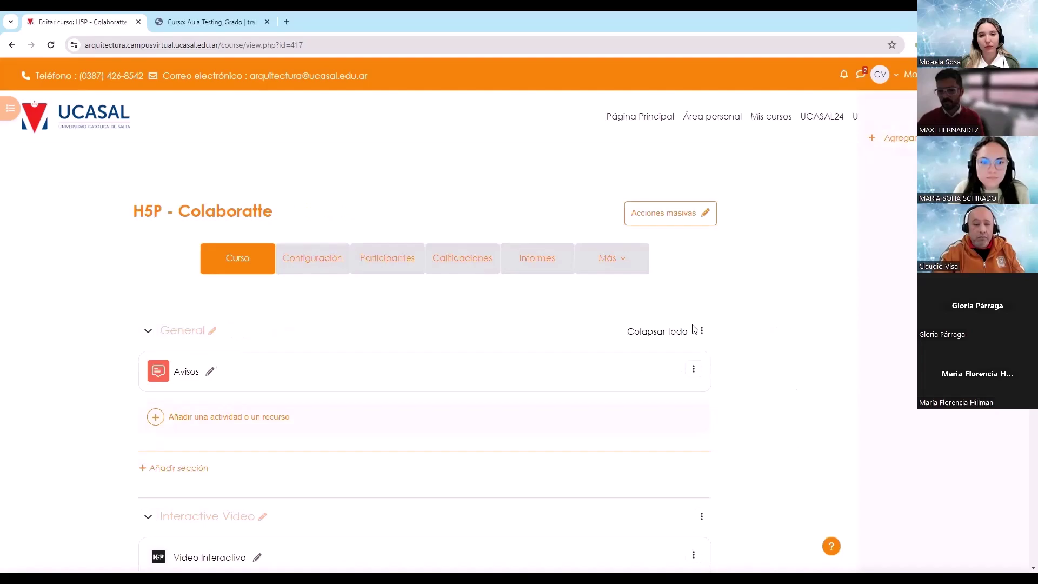
{"action": "scroll", "coordinate": [692, 338], "scroll_direction": "down", "scroll_amount": 8}
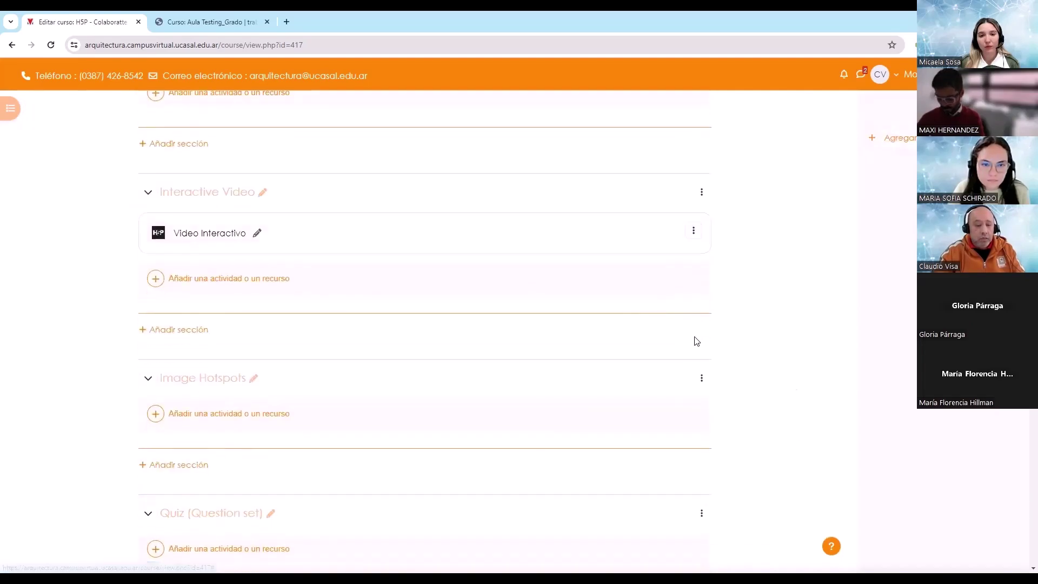
{"action": "scroll", "coordinate": [696, 340], "scroll_direction": "down", "scroll_amount": 2}
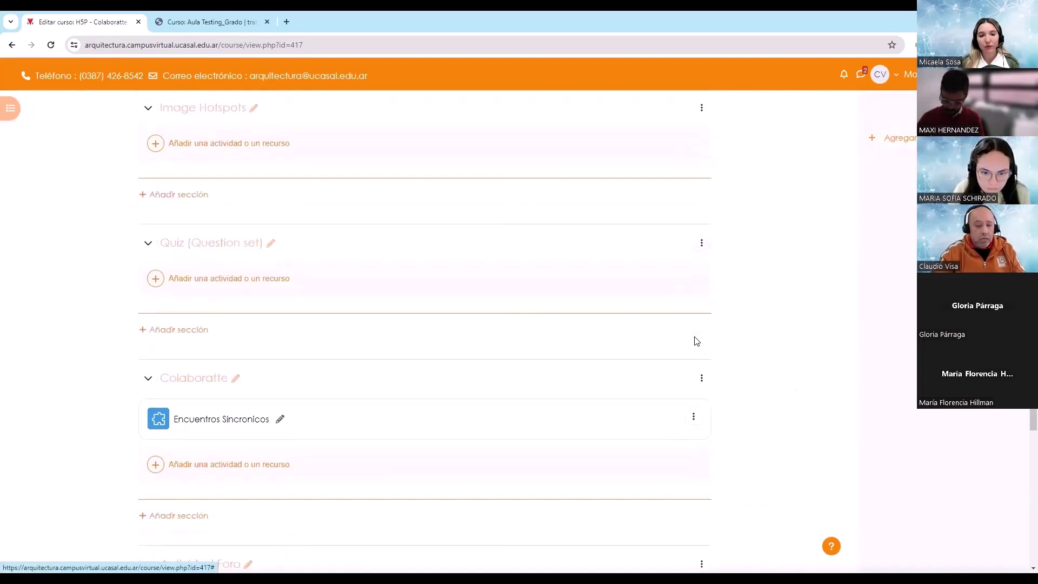
{"action": "scroll", "coordinate": [697, 340], "scroll_direction": "down", "scroll_amount": 2}
{"action": "scroll", "coordinate": [696, 341], "scroll_direction": "down", "scroll_amount": 3}
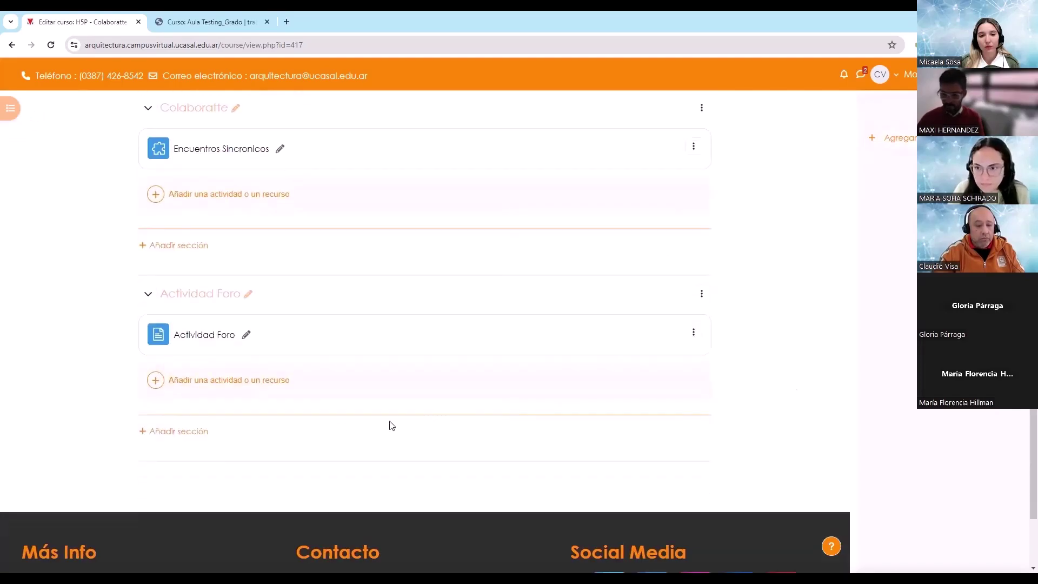
{"action": "left_click", "coordinate": [231, 383]}
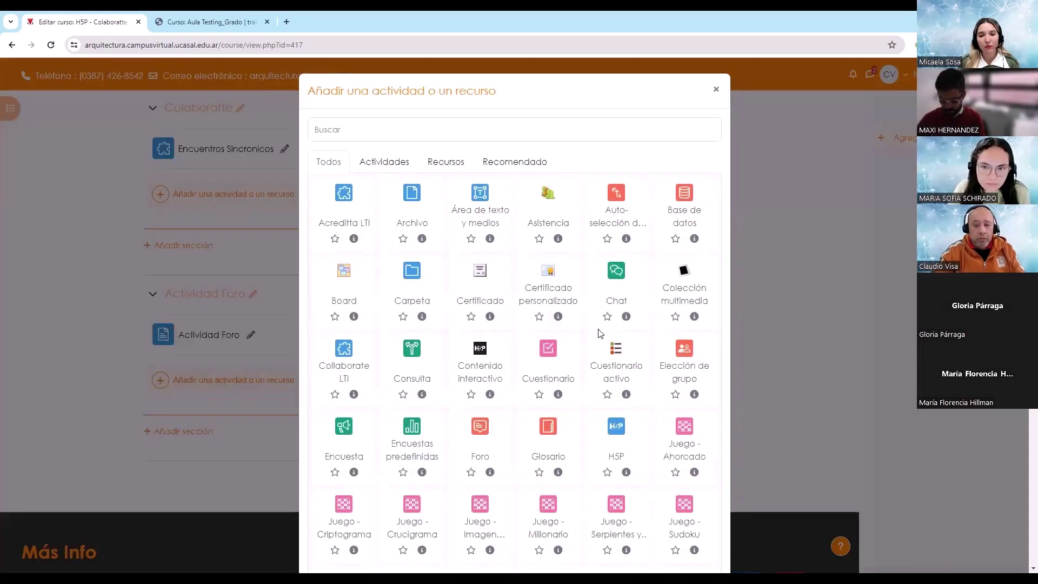
{"action": "scroll", "coordinate": [596, 331], "scroll_direction": "down", "scroll_amount": 5}
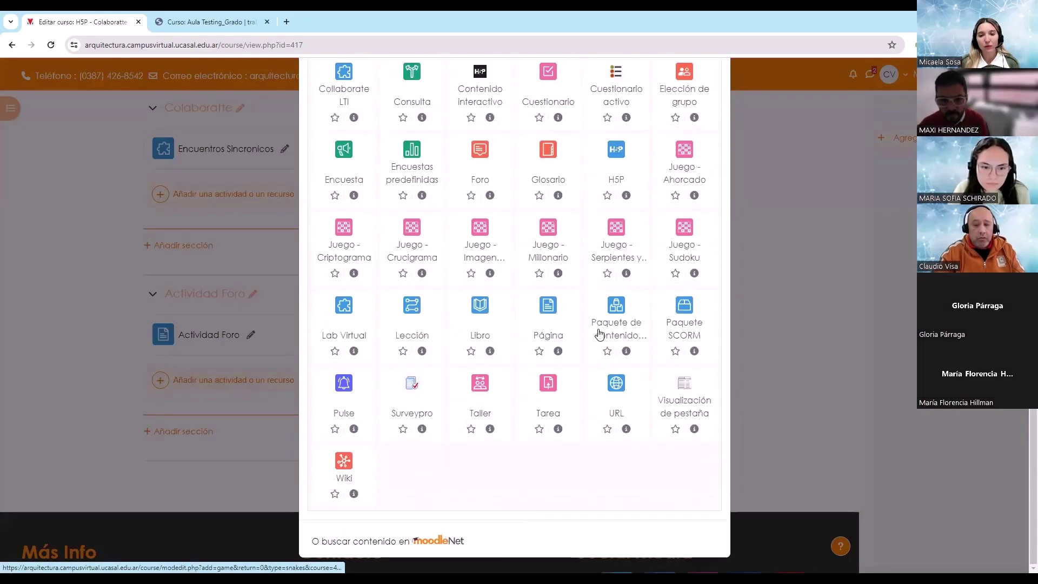
{"action": "scroll", "coordinate": [599, 334], "scroll_direction": "up", "scroll_amount": 2}
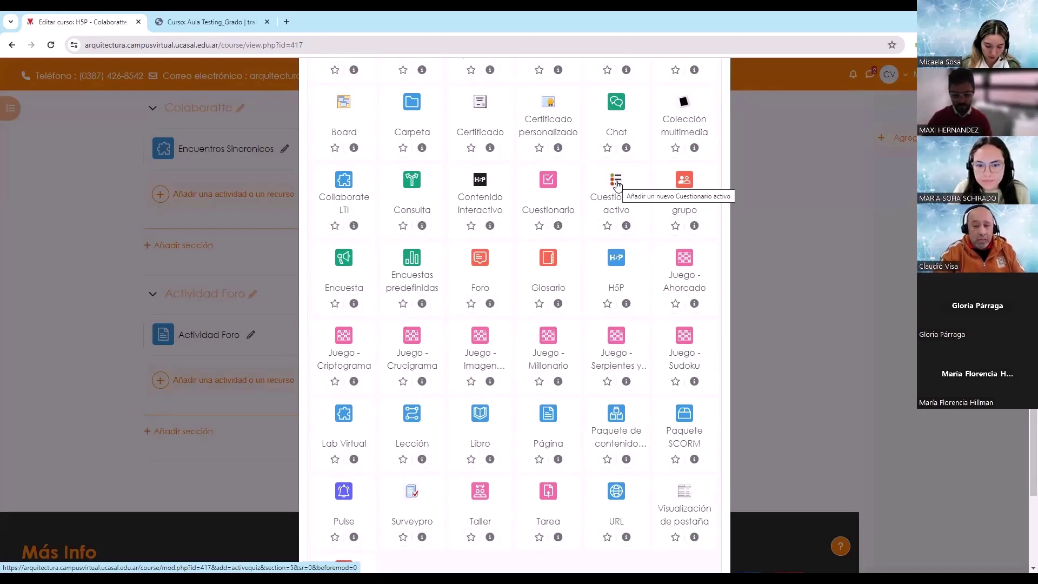
{"action": "left_click", "coordinate": [550, 184]}
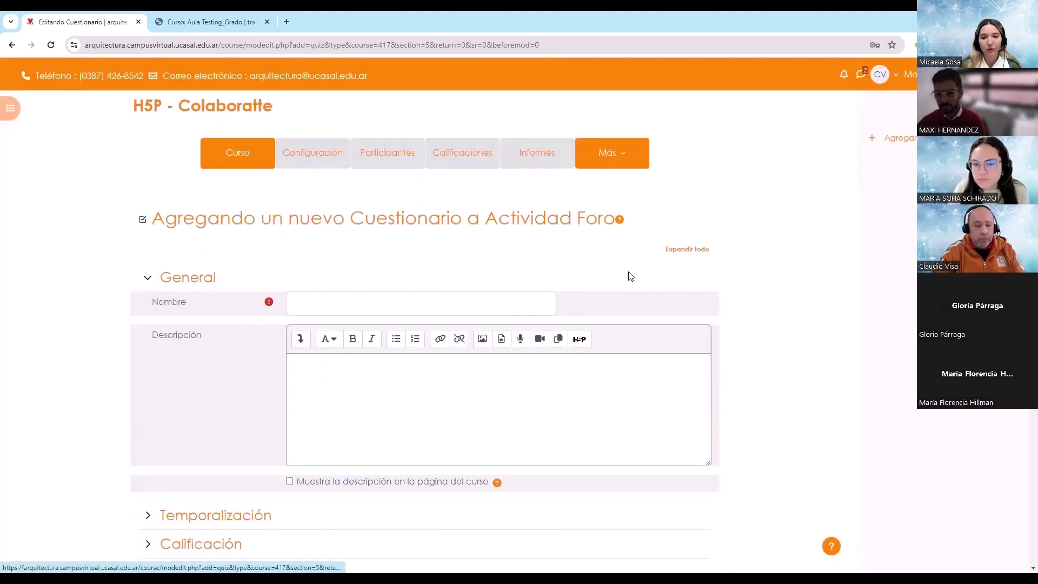
- Name the new Cuestionario "Parcial" and expand all of its settings sections
{"action": "left_click", "coordinate": [339, 304]}
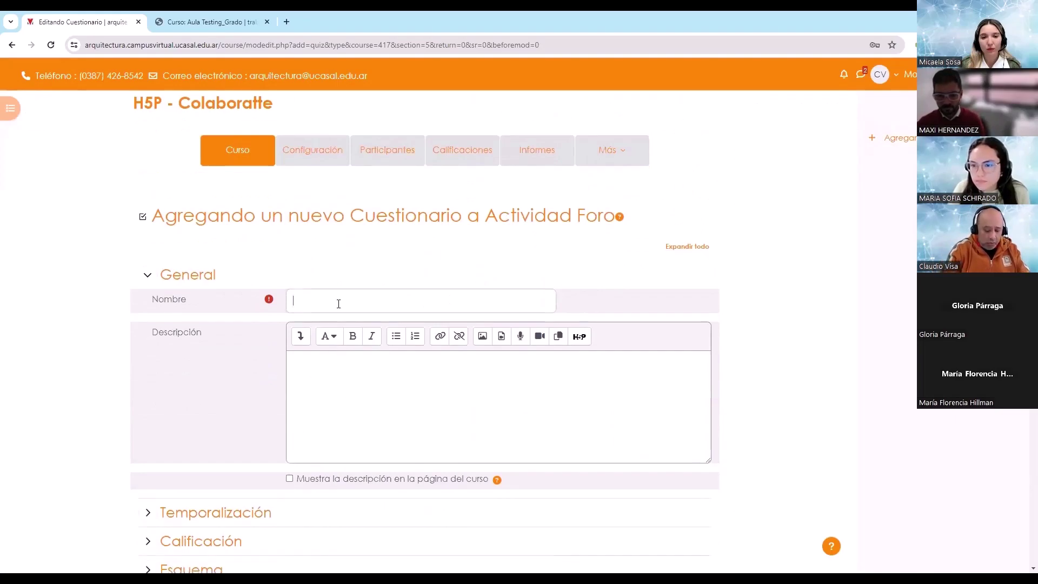
{"action": "type", "text": "Parcial"}
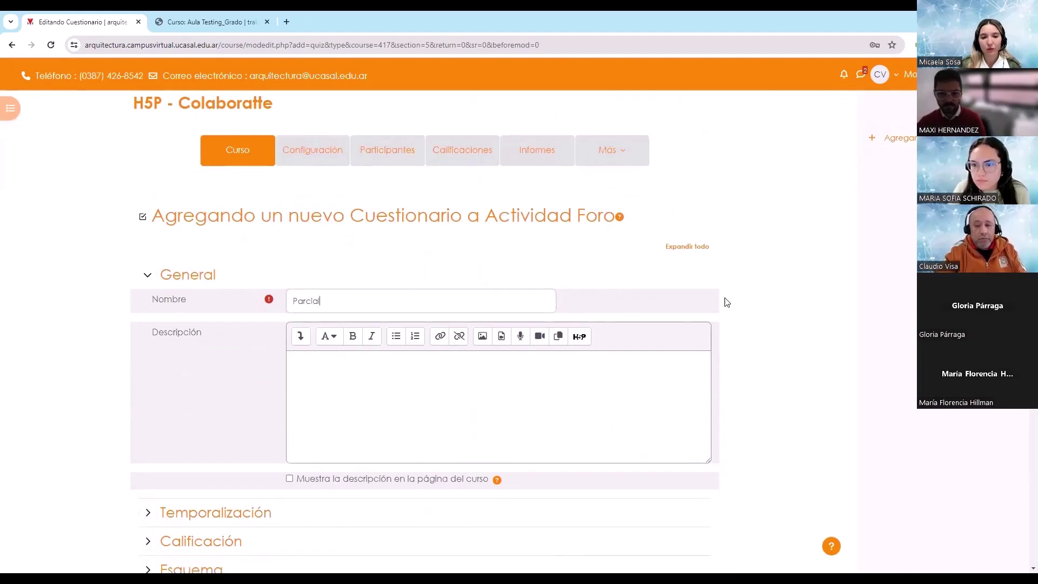
{"action": "scroll", "coordinate": [741, 295], "scroll_direction": "down", "scroll_amount": 2}
{"action": "scroll", "coordinate": [683, 319], "scroll_direction": "down", "scroll_amount": 3}
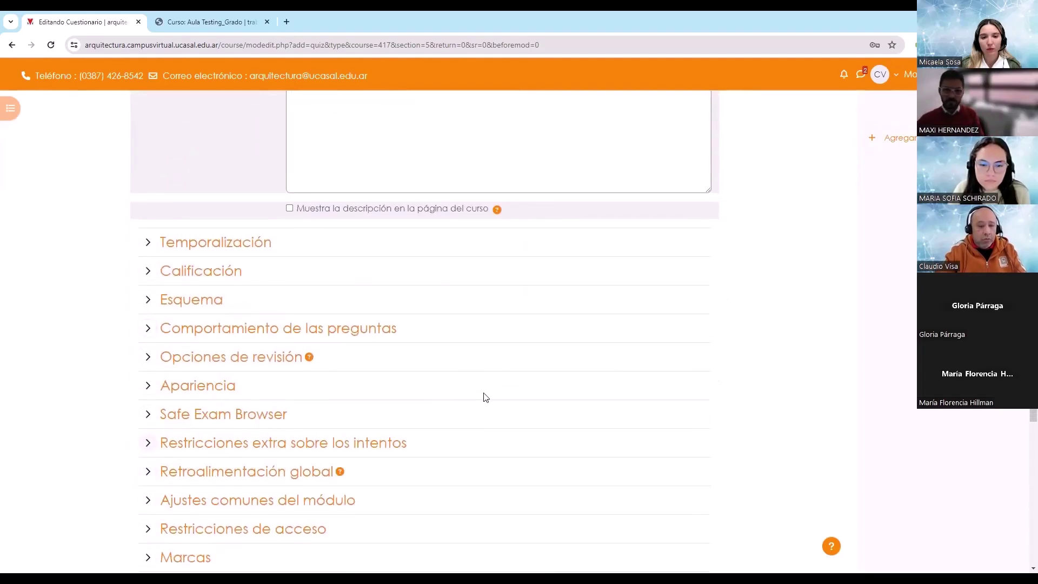
{"action": "scroll", "coordinate": [715, 372], "scroll_direction": "up", "scroll_amount": 4}
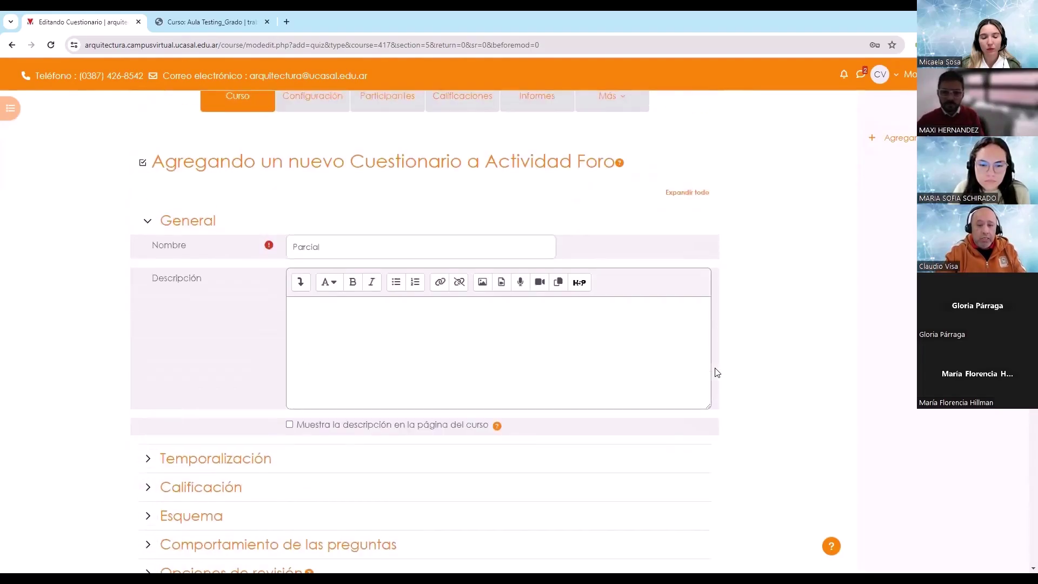
{"action": "left_click", "coordinate": [682, 195]}
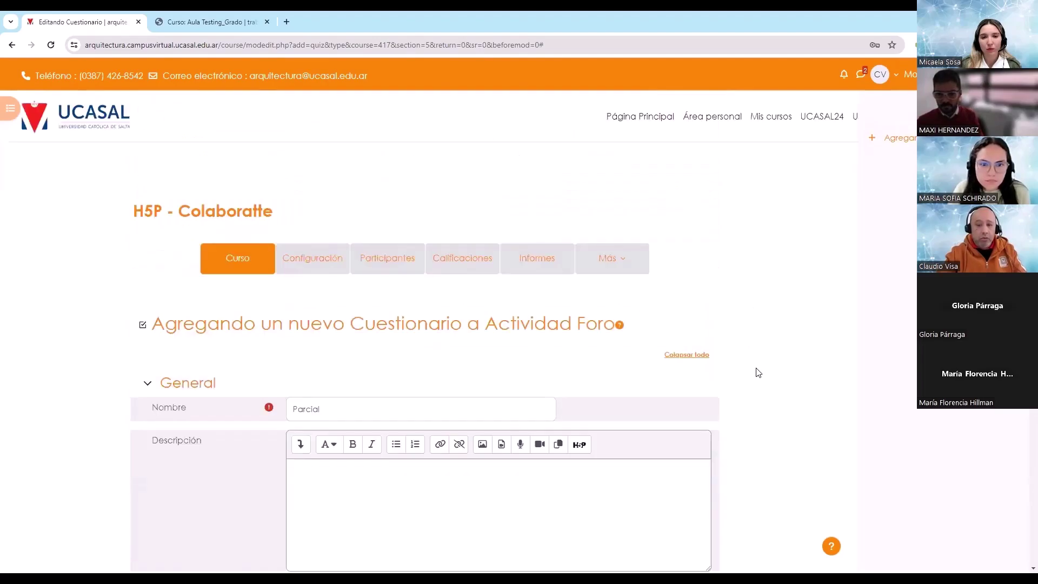
- Enable Abrir cuestionario under Temporalización for 5 junio 2024 and set its hour to 08
{"action": "scroll", "coordinate": [748, 359], "scroll_direction": "down", "scroll_amount": 2}
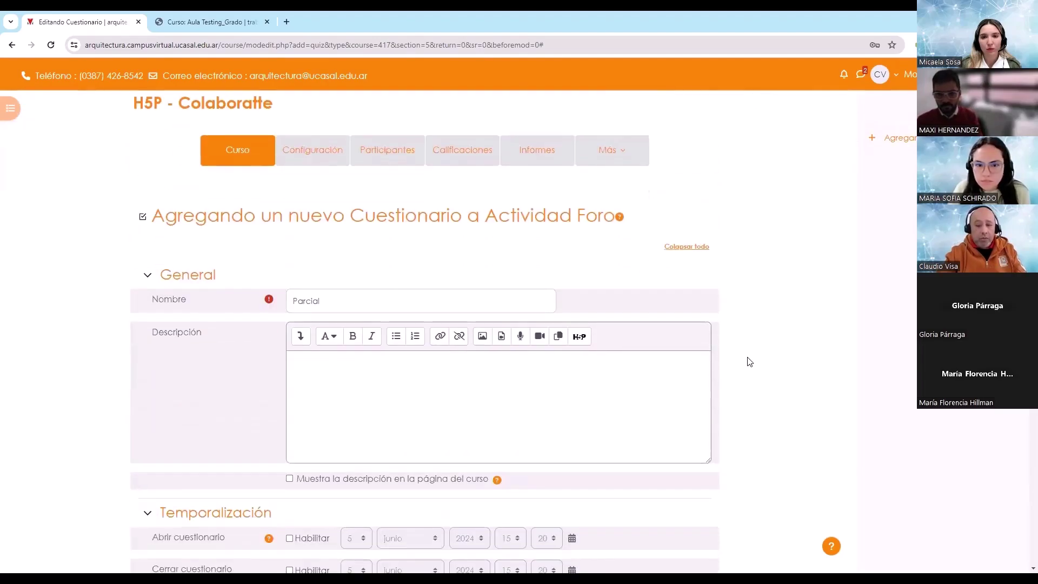
{"action": "scroll", "coordinate": [748, 346], "scroll_direction": "down", "scroll_amount": 3}
{"action": "scroll", "coordinate": [748, 339], "scroll_direction": "down", "scroll_amount": 1}
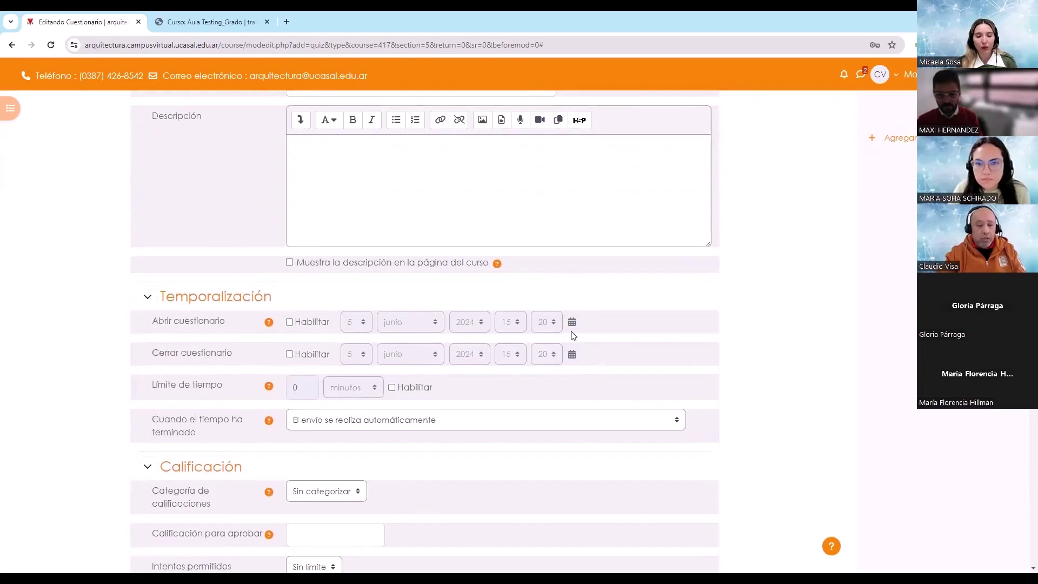
{"action": "left_click", "coordinate": [302, 323]}
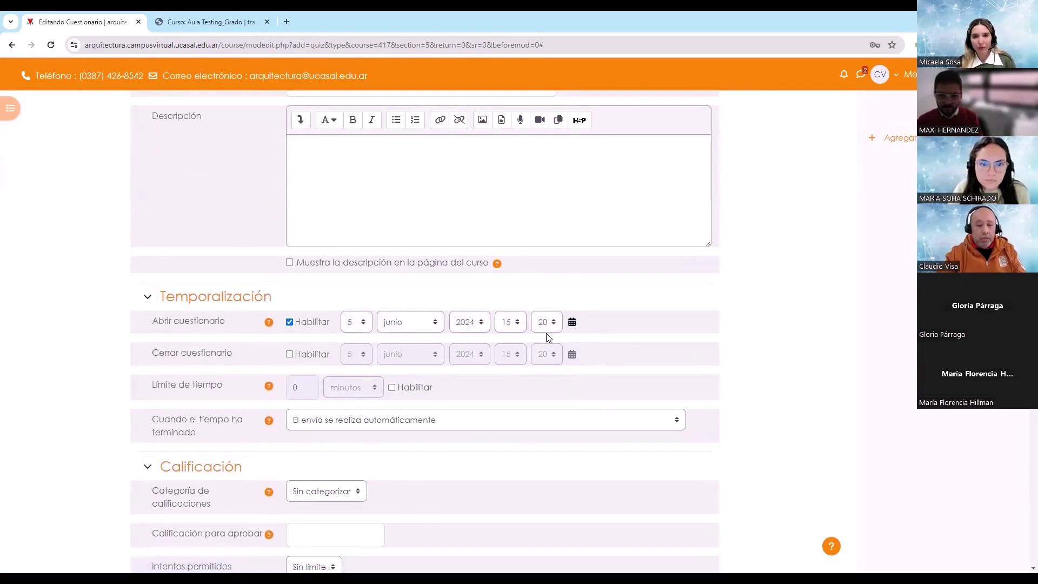
{"action": "left_click", "coordinate": [572, 323]}
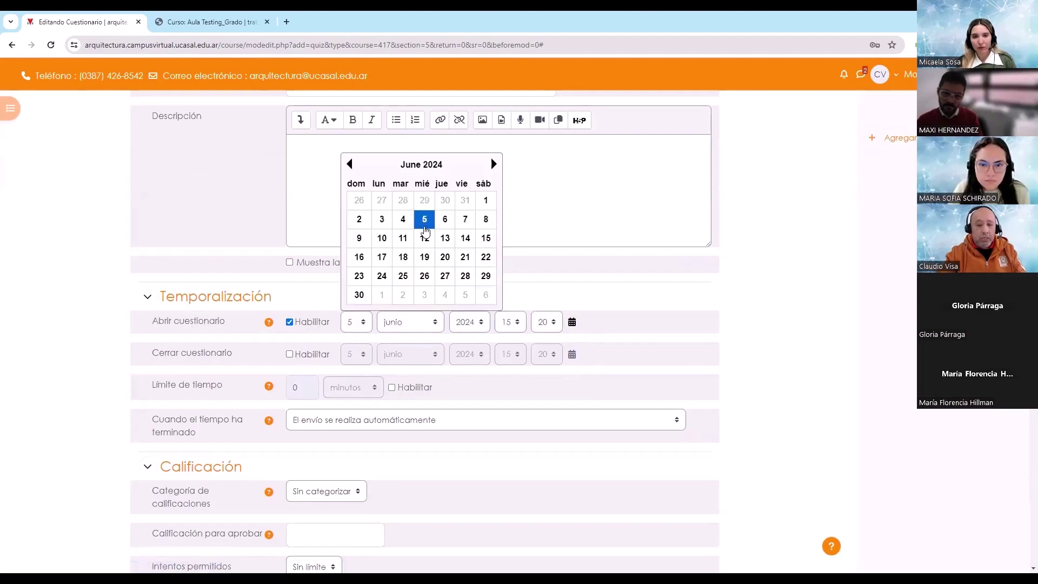
{"action": "left_click", "coordinate": [511, 322]}
{"action": "left_click", "coordinate": [505, 425]}
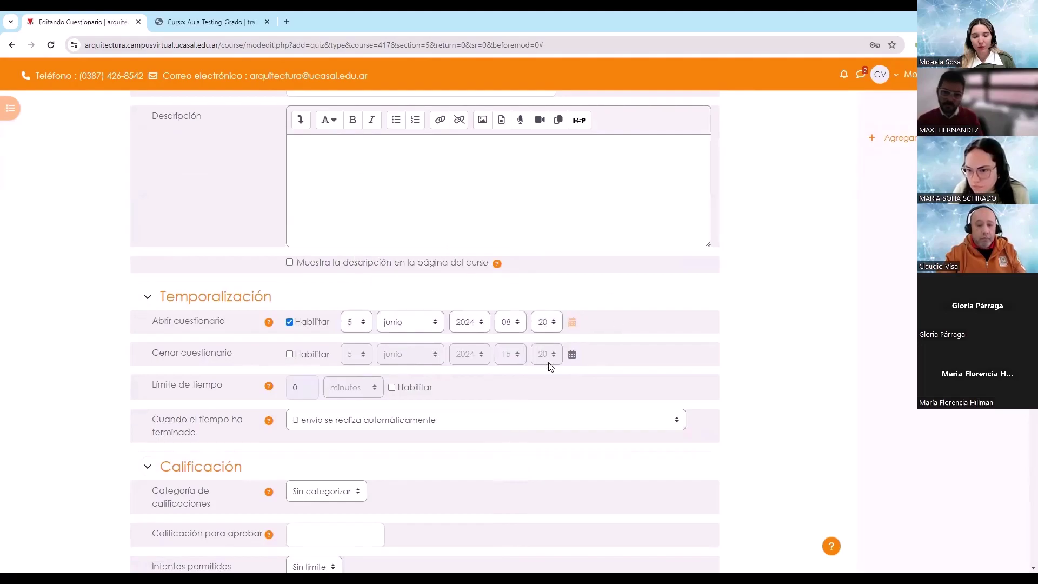
- Enable Cerrar cuestionario and set the closing date to 8 junio 2024 at 20:00
{"action": "left_click", "coordinate": [289, 356]}
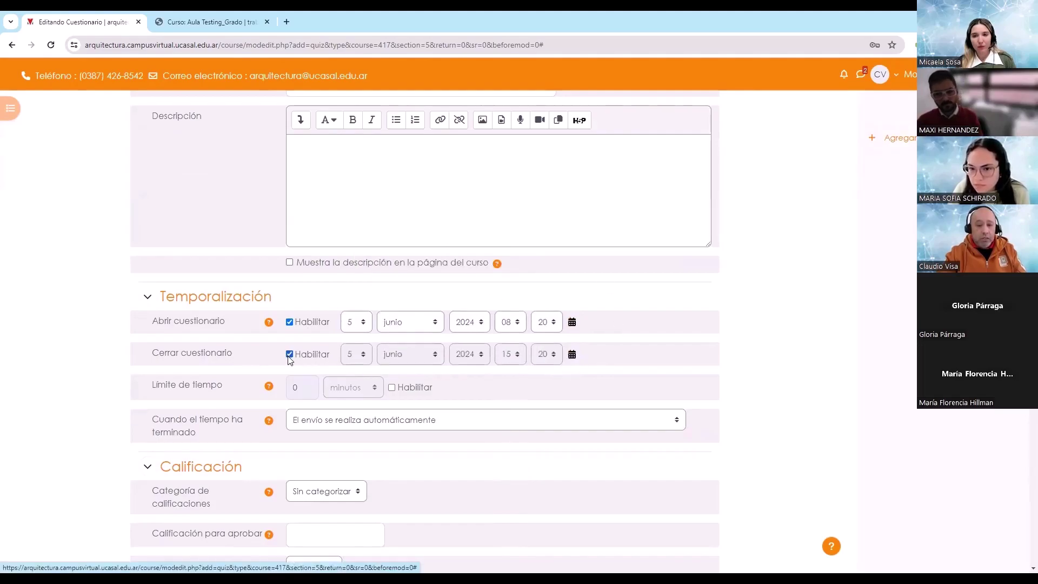
{"action": "left_click", "coordinate": [573, 359]}
{"action": "left_click", "coordinate": [482, 254]}
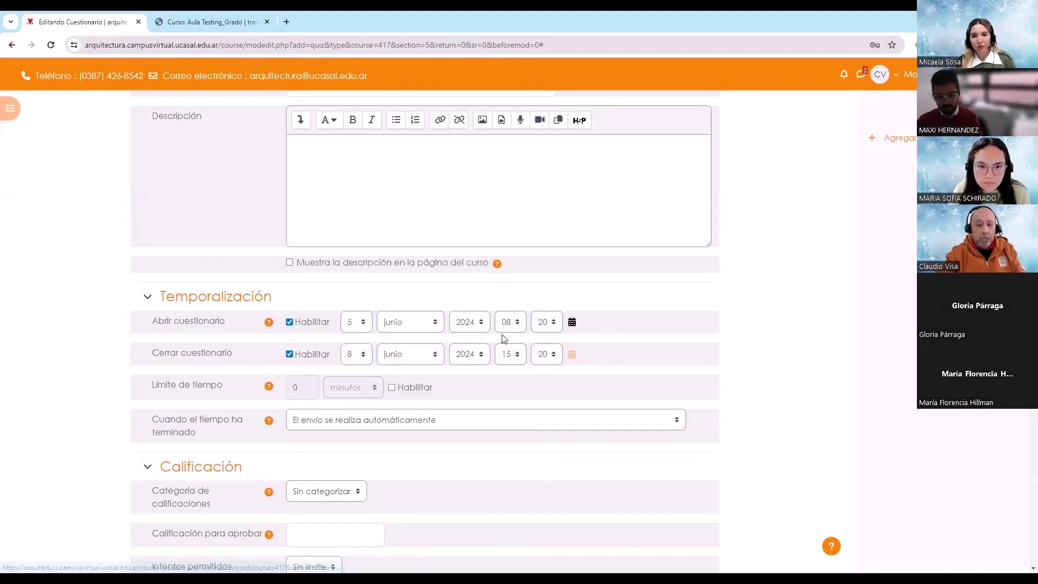
{"action": "left_click", "coordinate": [512, 355]}
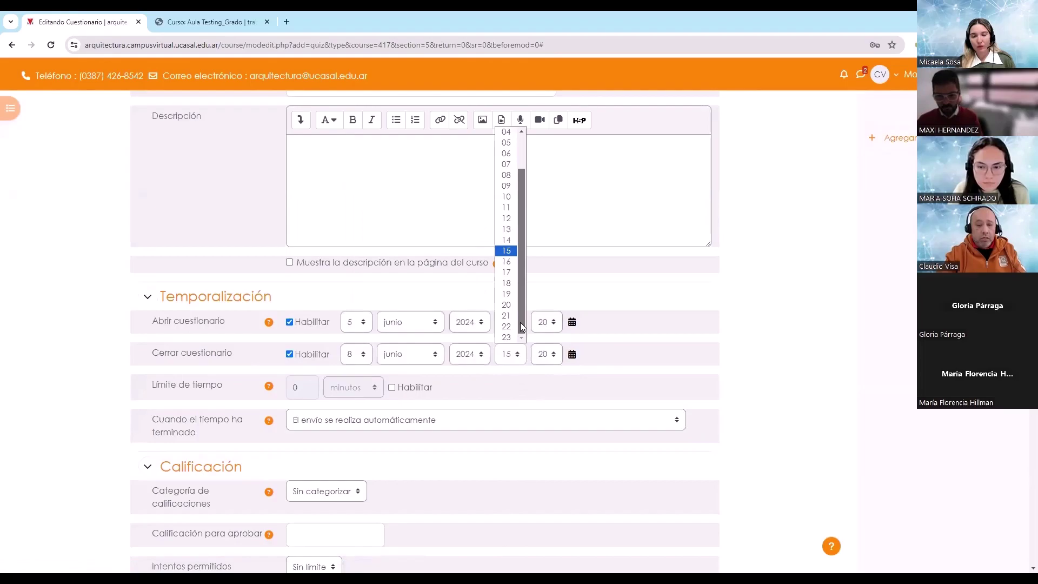
{"action": "left_click", "coordinate": [506, 305]}
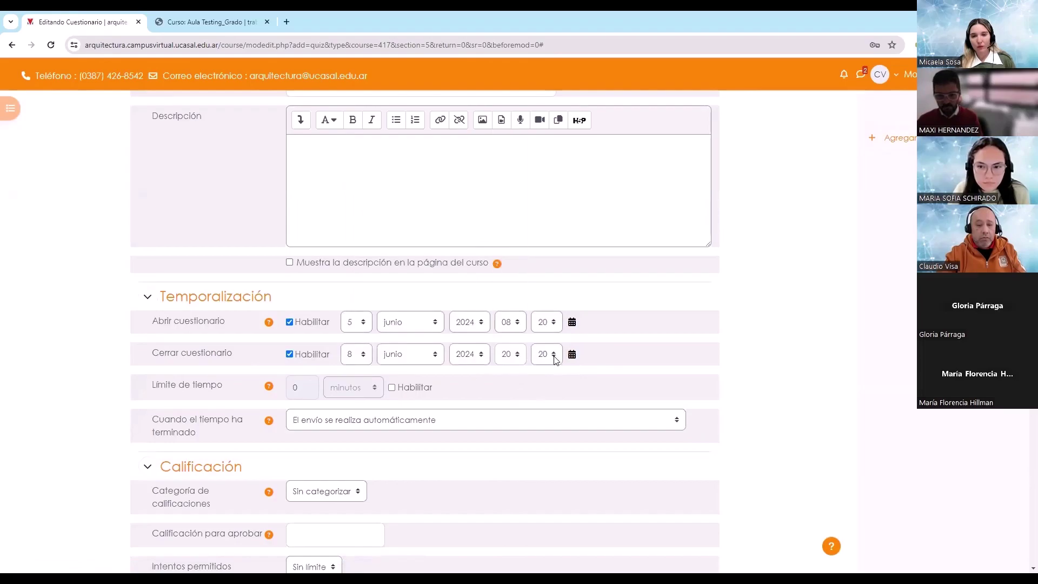
{"action": "left_click", "coordinate": [555, 360]}
{"action": "scroll", "coordinate": [552, 151], "scroll_direction": "up", "scroll_amount": 5}
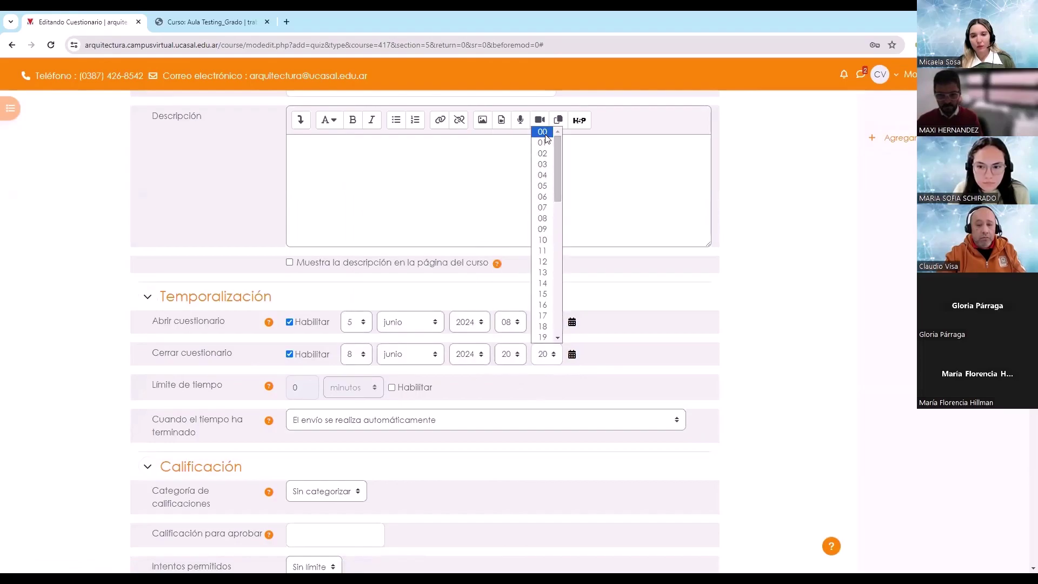
{"action": "left_click", "coordinate": [545, 135]}
- Enable Límite de tiempo for the Cuestionario and set it to 30 minutos
{"action": "scroll", "coordinate": [595, 341], "scroll_direction": "down", "scroll_amount": 2}
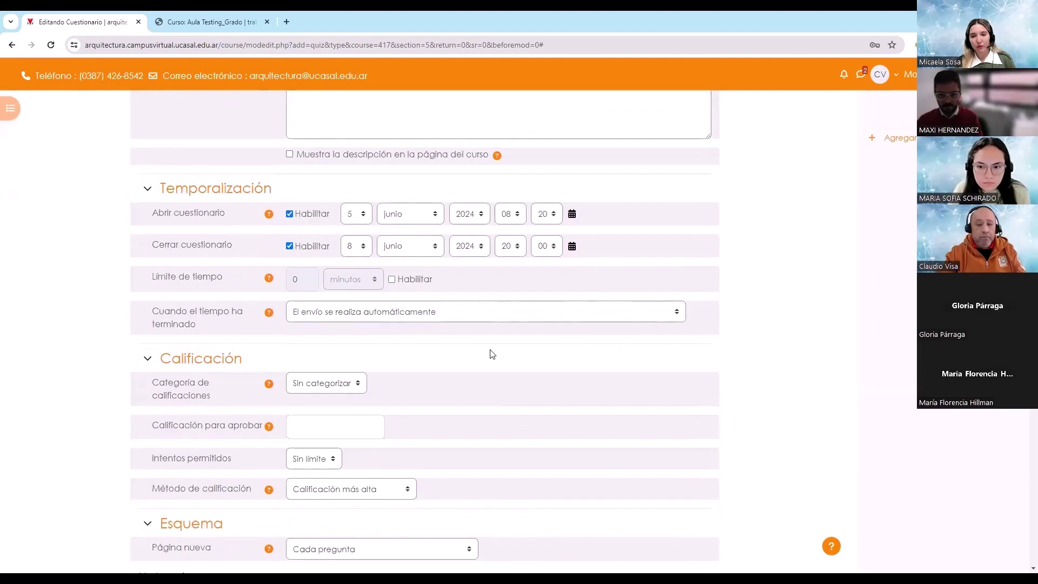
{"action": "left_click", "coordinate": [392, 280]}
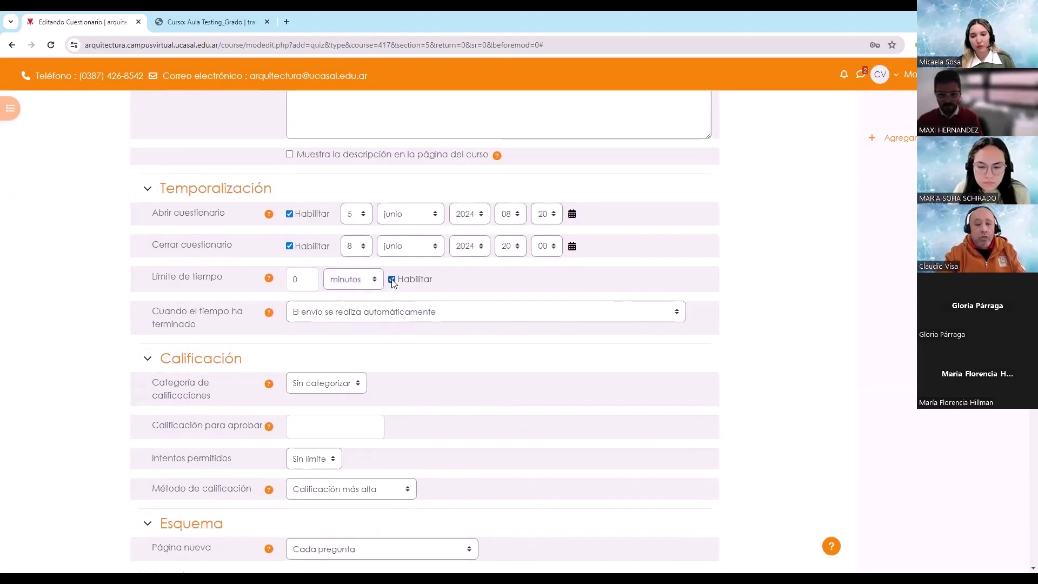
{"action": "left_click", "coordinate": [342, 285]}
{"action": "key", "text": "shift+Tab"}
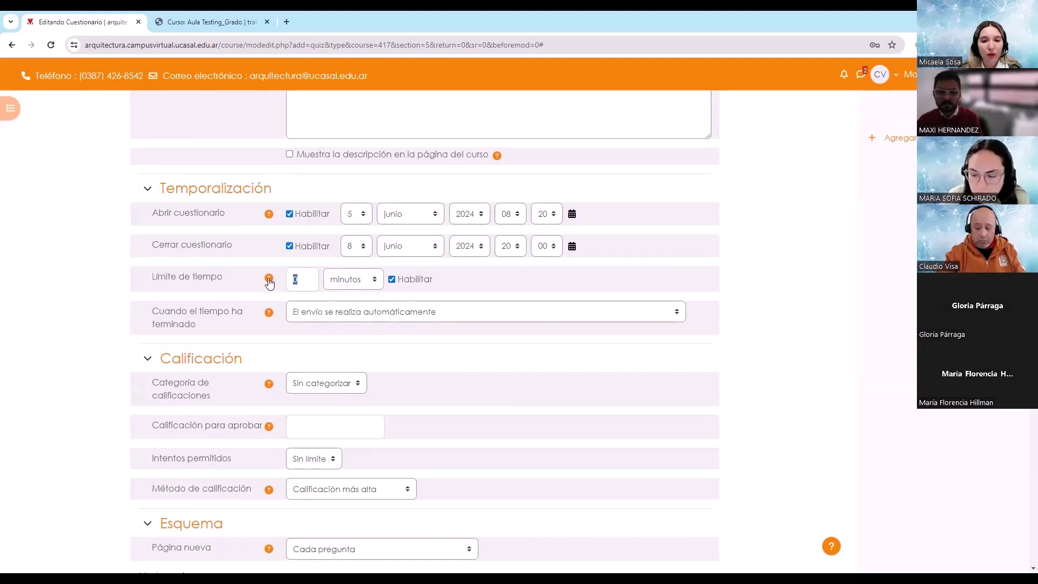
{"action": "type", "text": "30"}
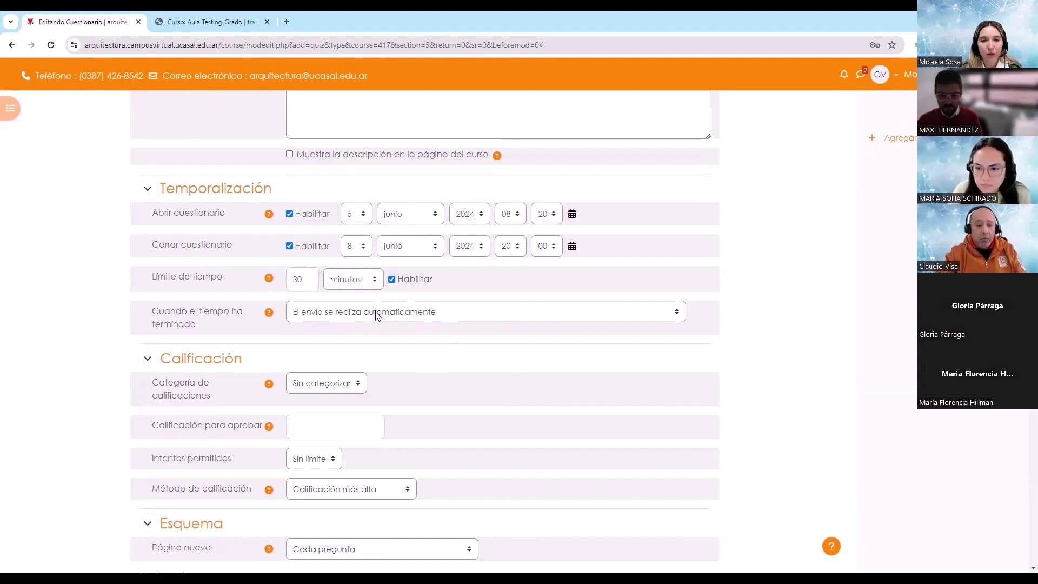
- Set Intentos permitidos to 1 in the Calificación section
{"action": "scroll", "coordinate": [549, 389], "scroll_direction": "down", "scroll_amount": 2}
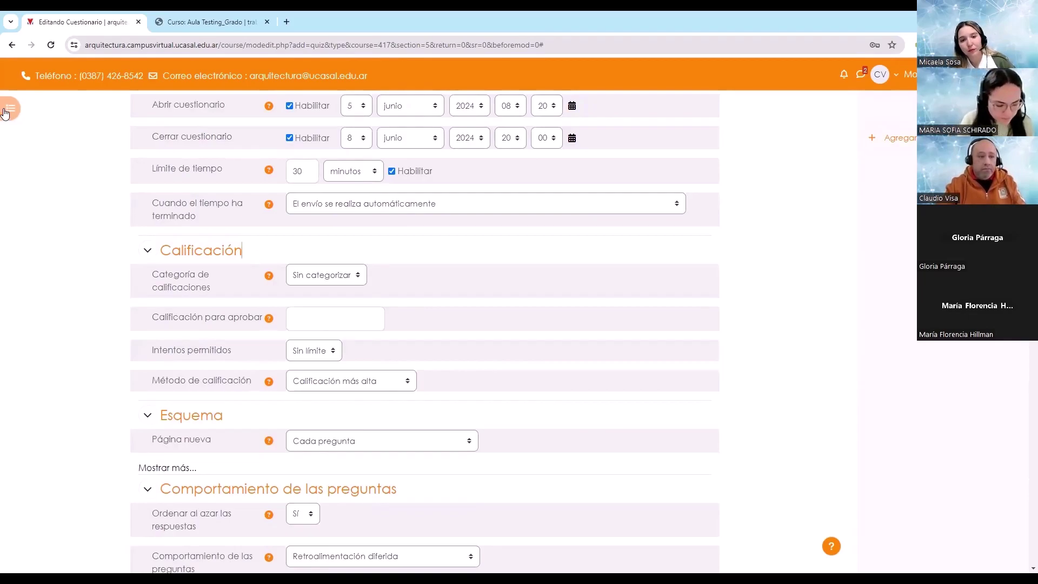
{"action": "left_click", "coordinate": [312, 352]}
{"action": "left_click", "coordinate": [309, 375]}
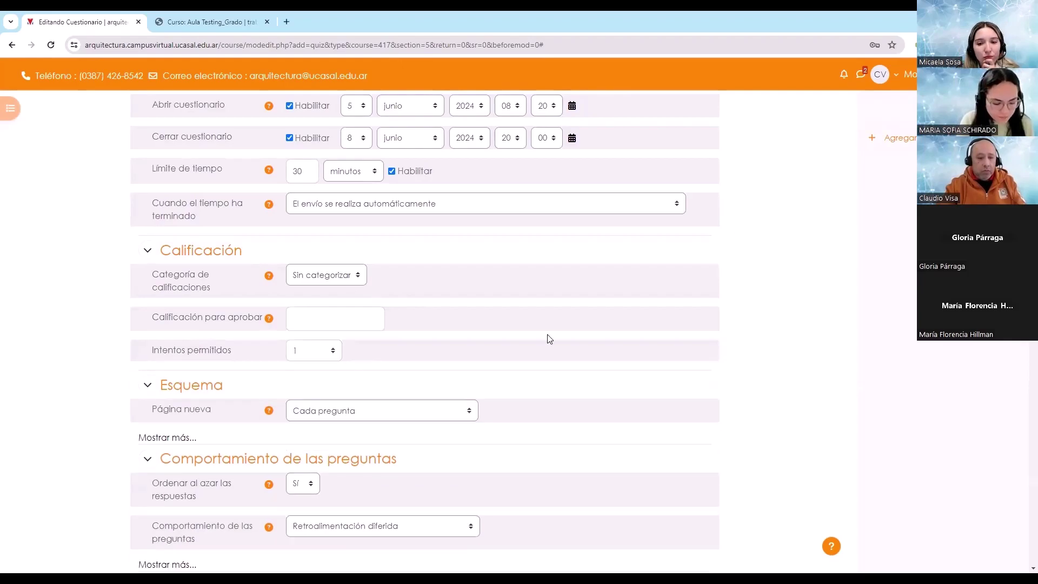
- Look over the Página nueva options under Esquema and choose Cada pregunta
{"action": "scroll", "coordinate": [585, 333], "scroll_direction": "down", "scroll_amount": 3}
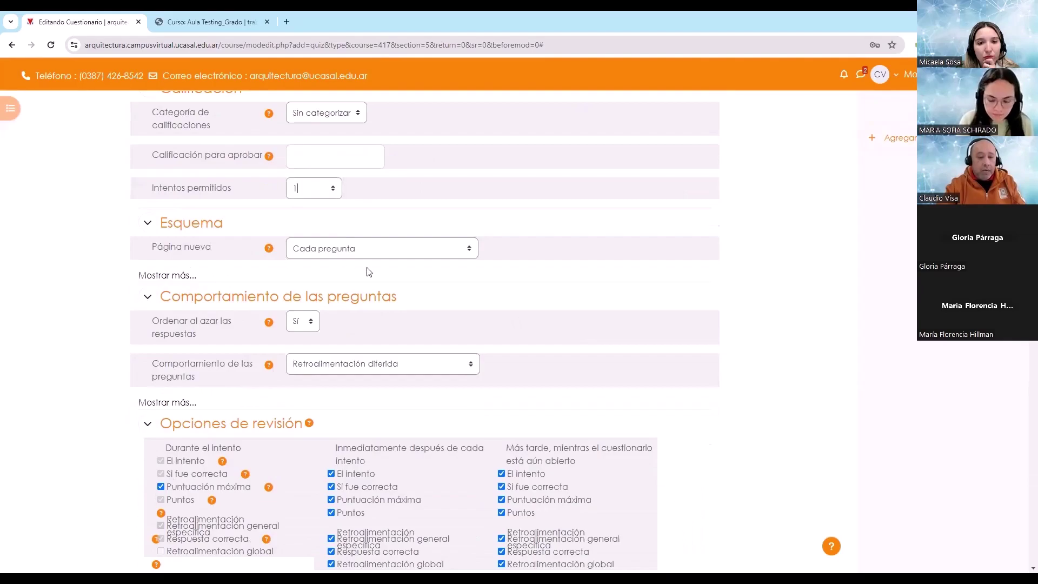
{"action": "left_click", "coordinate": [397, 255]}
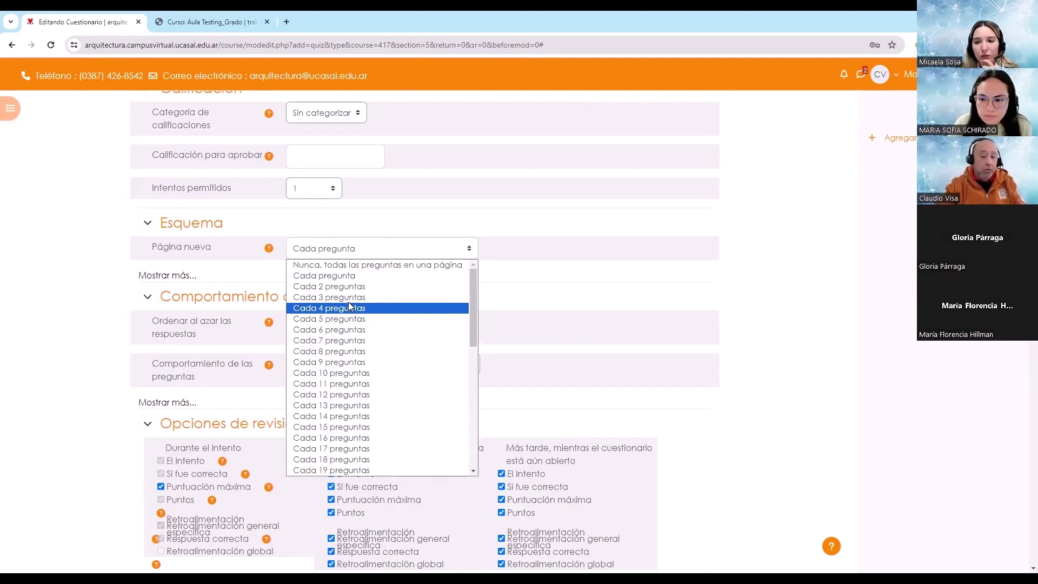
{"action": "left_click", "coordinate": [347, 275]}
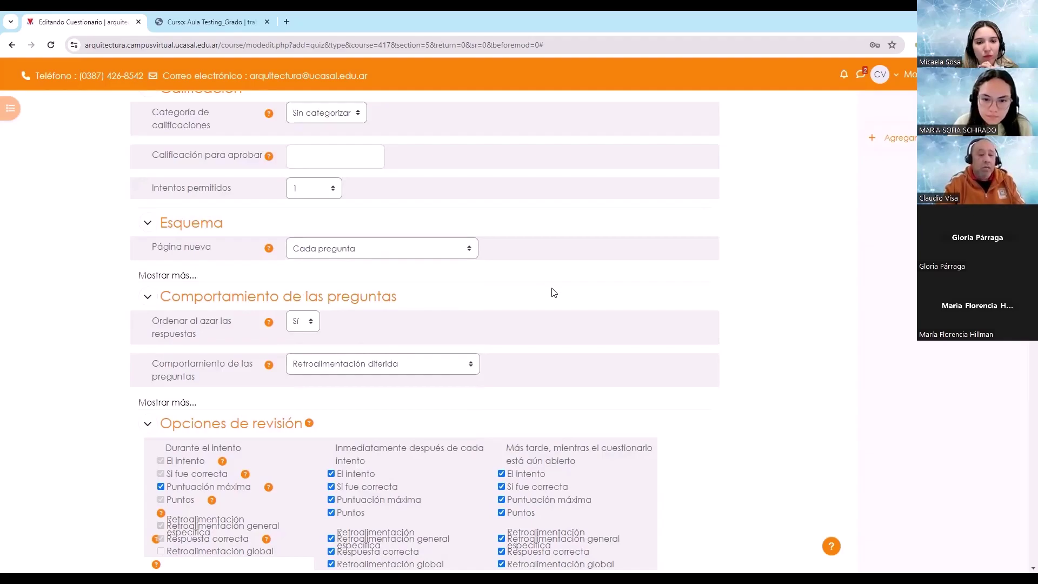
- Look over the Comportamiento de las preguntas options and keep Retroalimentación diferida
{"action": "scroll", "coordinate": [588, 295], "scroll_direction": "down", "scroll_amount": 1}
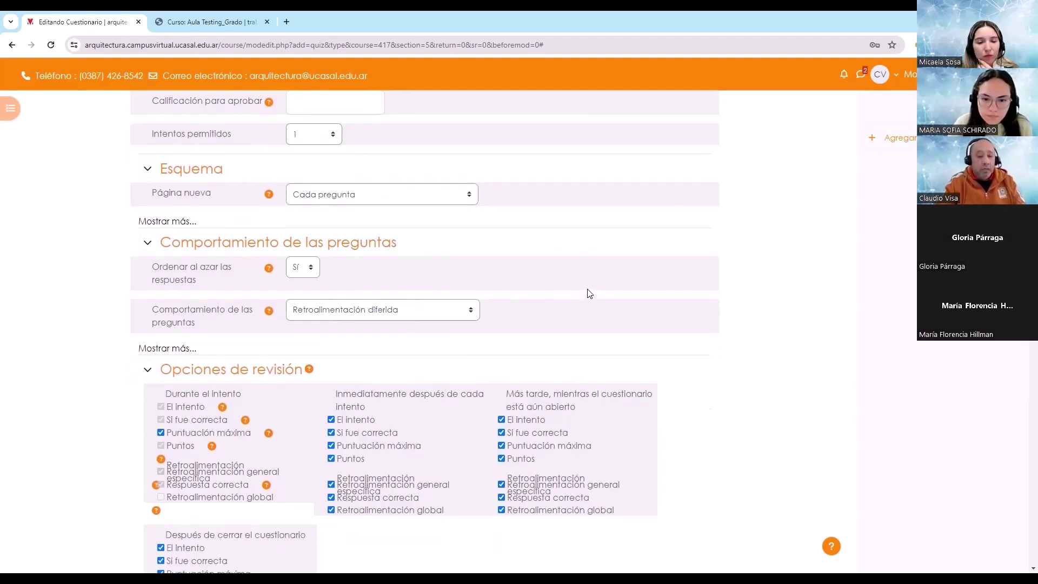
{"action": "scroll", "coordinate": [590, 293], "scroll_direction": "down", "scroll_amount": 1}
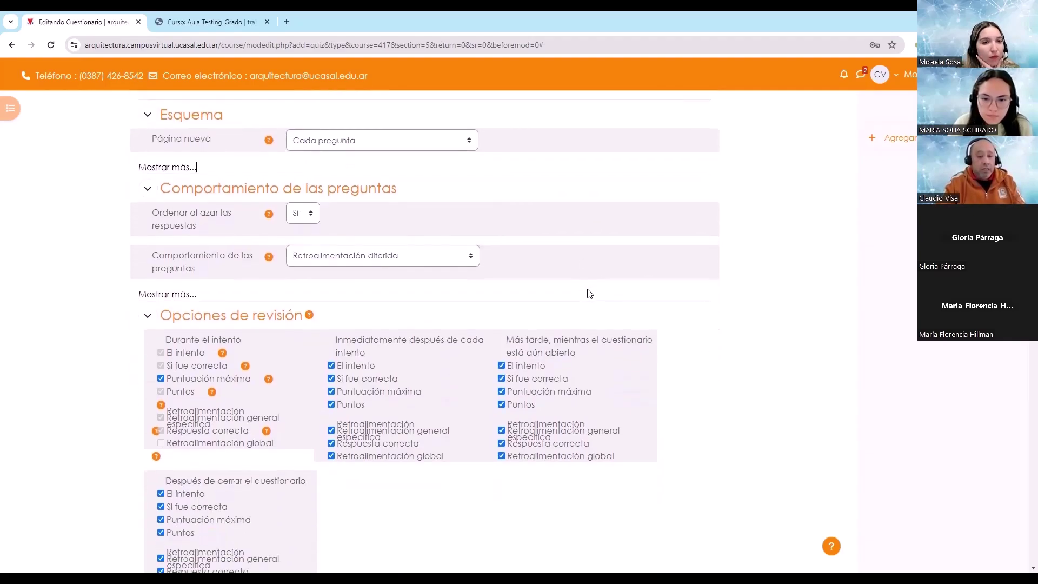
{"action": "left_click", "coordinate": [375, 259]}
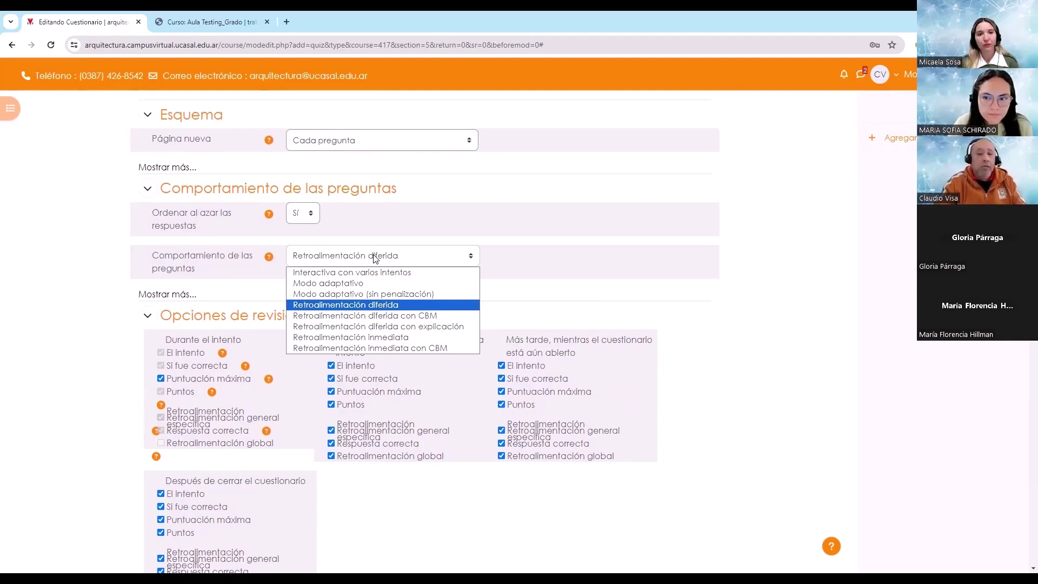
{"action": "left_click", "coordinate": [375, 259]}
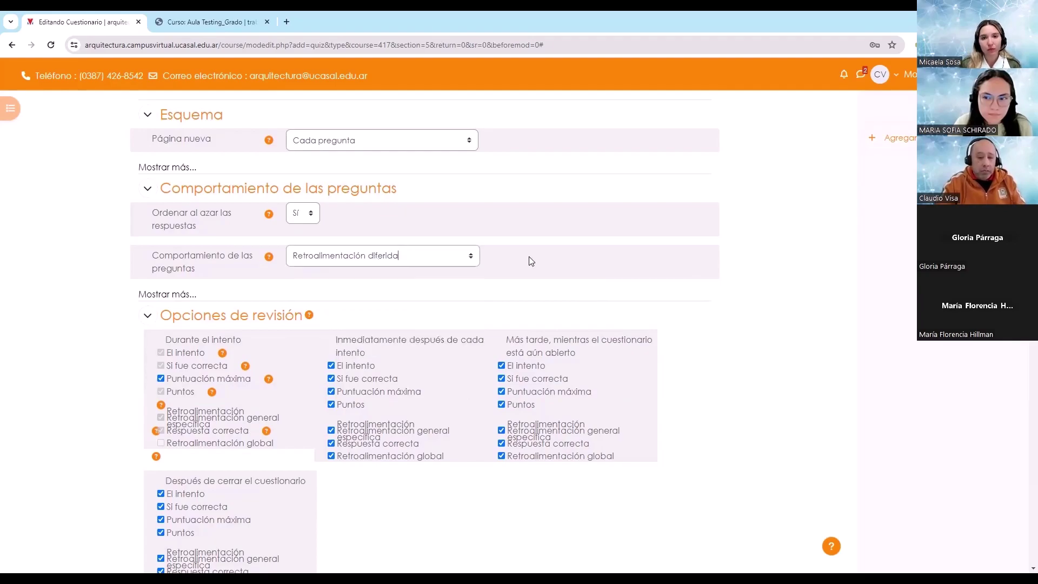
- For Inmediatamente después de cada intento, disable Si fue correcta, Puntuación máxima, Retroalimentación general, Respuesta correcta and Retroalimentación global in the review options
{"action": "scroll", "coordinate": [529, 257], "scroll_direction": "down", "scroll_amount": 2}
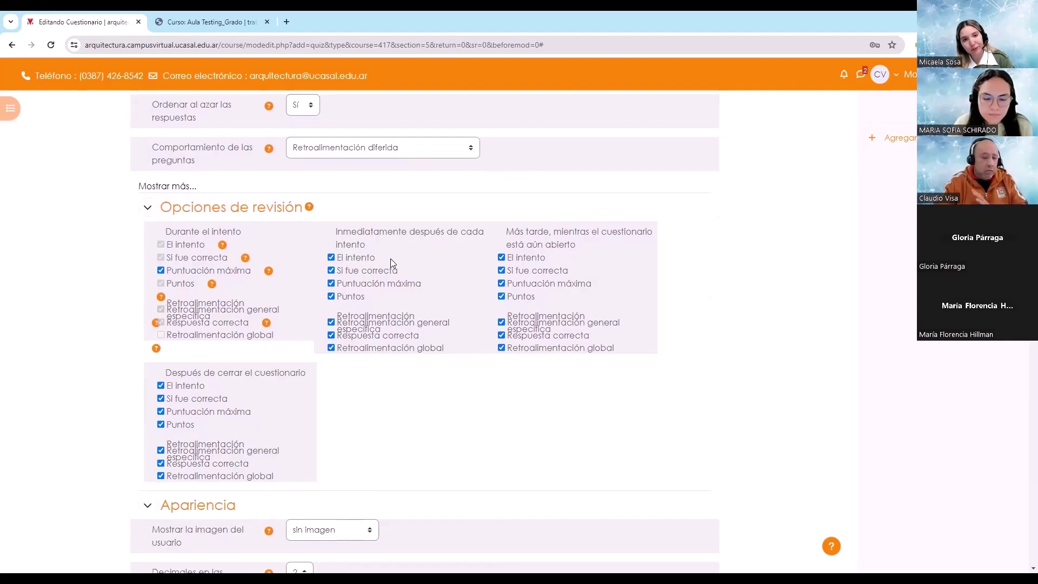
{"action": "left_click", "coordinate": [366, 272]}
{"action": "left_click", "coordinate": [365, 283]}
{"action": "left_click", "coordinate": [357, 328]}
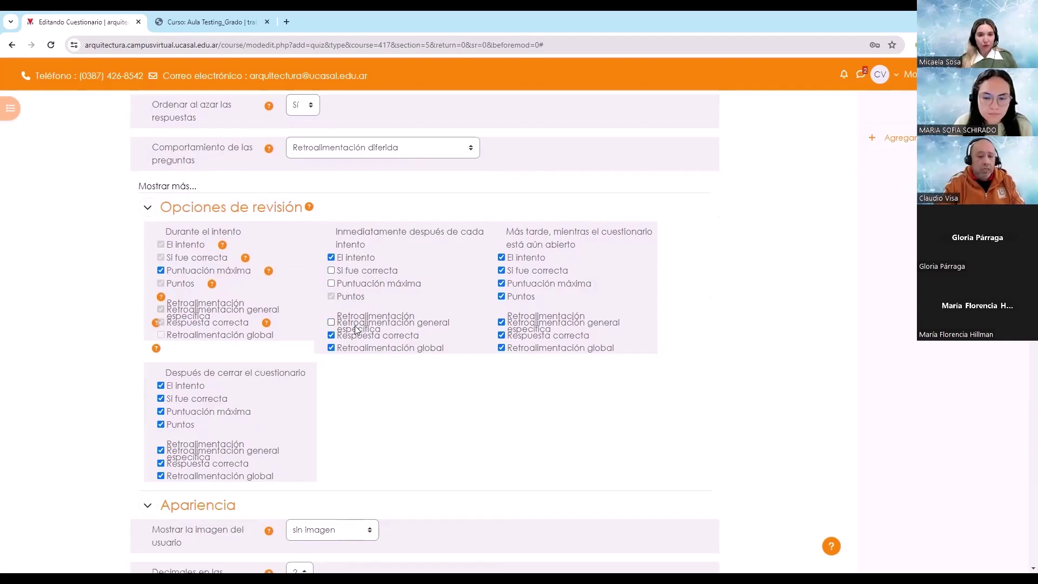
{"action": "left_click", "coordinate": [355, 336]}
{"action": "left_click", "coordinate": [357, 349]}
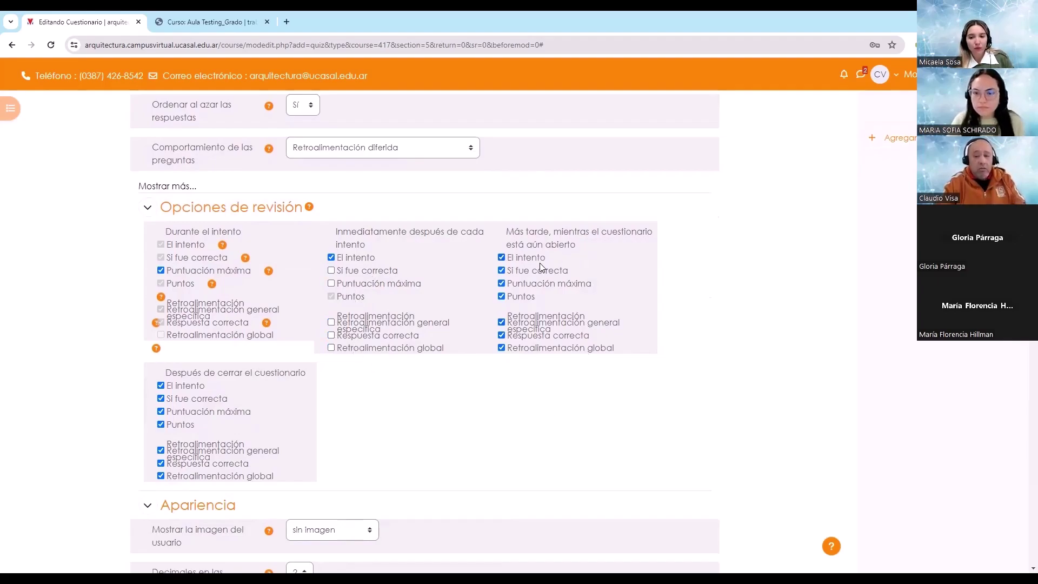
- For Más tarde, mientras el cuestionario está aún abierto, disable every editable review option except El intento
{"action": "left_click", "coordinate": [530, 283]}
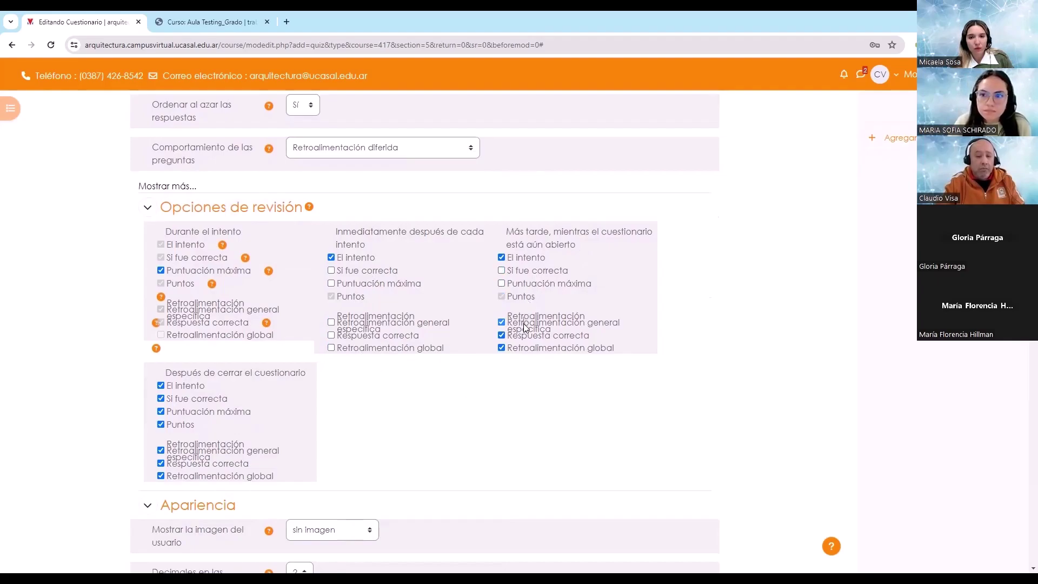
{"action": "left_click", "coordinate": [523, 346]}
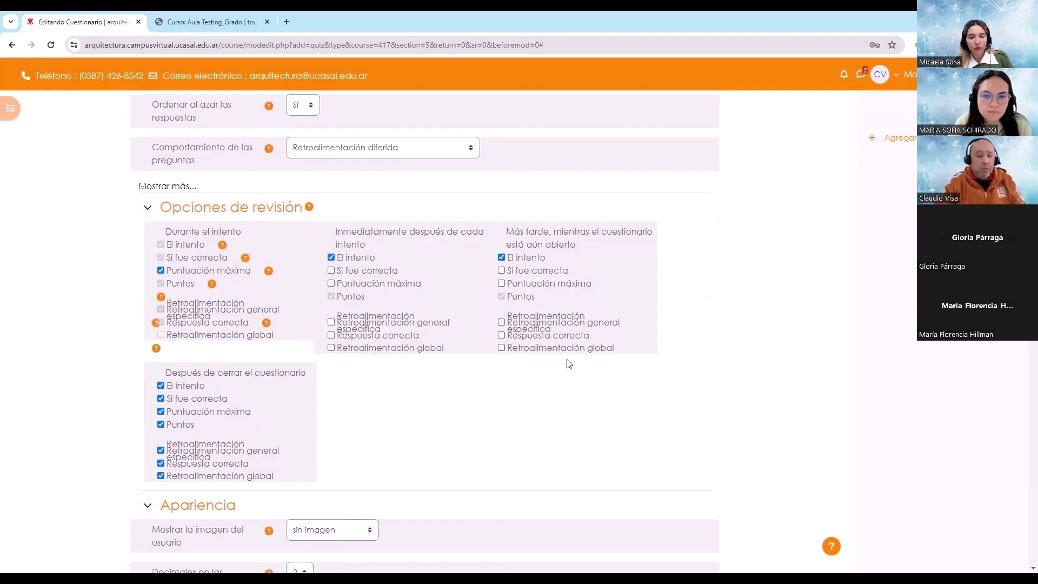
{"action": "scroll", "coordinate": [568, 364], "scroll_direction": "down", "scroll_amount": 1}
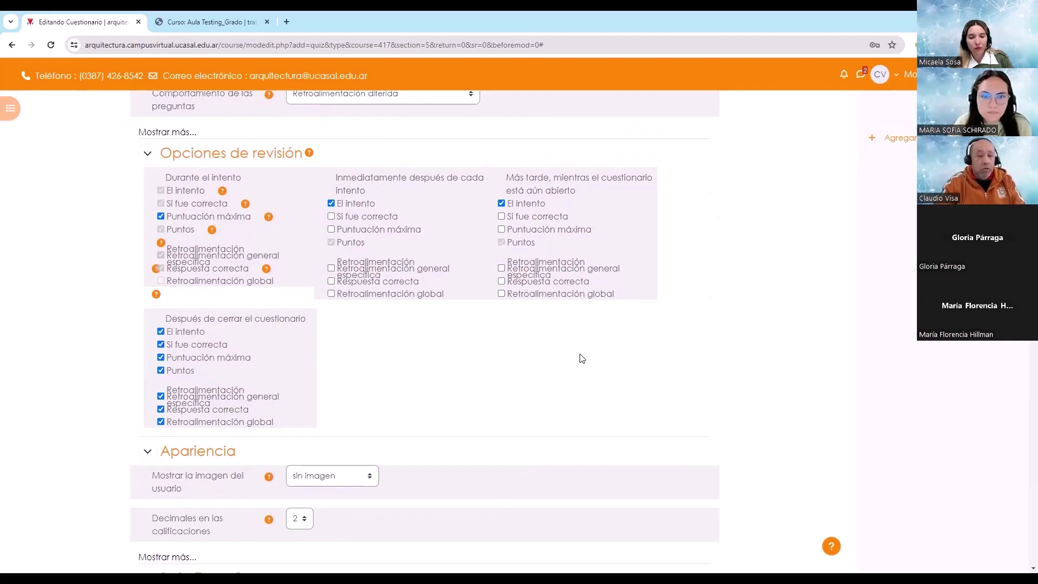
{"action": "scroll", "coordinate": [580, 358], "scroll_direction": "up", "scroll_amount": 6}
{"action": "scroll", "coordinate": [582, 359], "scroll_direction": "up", "scroll_amount": 5}
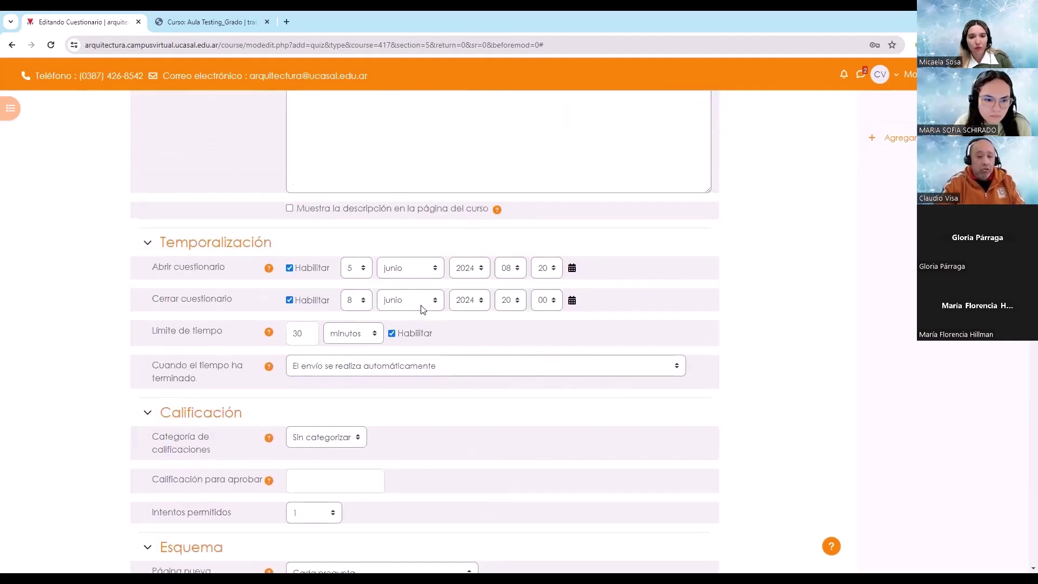
{"action": "scroll", "coordinate": [607, 346], "scroll_direction": "down", "scroll_amount": 7}
{"action": "scroll", "coordinate": [608, 351], "scroll_direction": "down", "scroll_amount": 5}
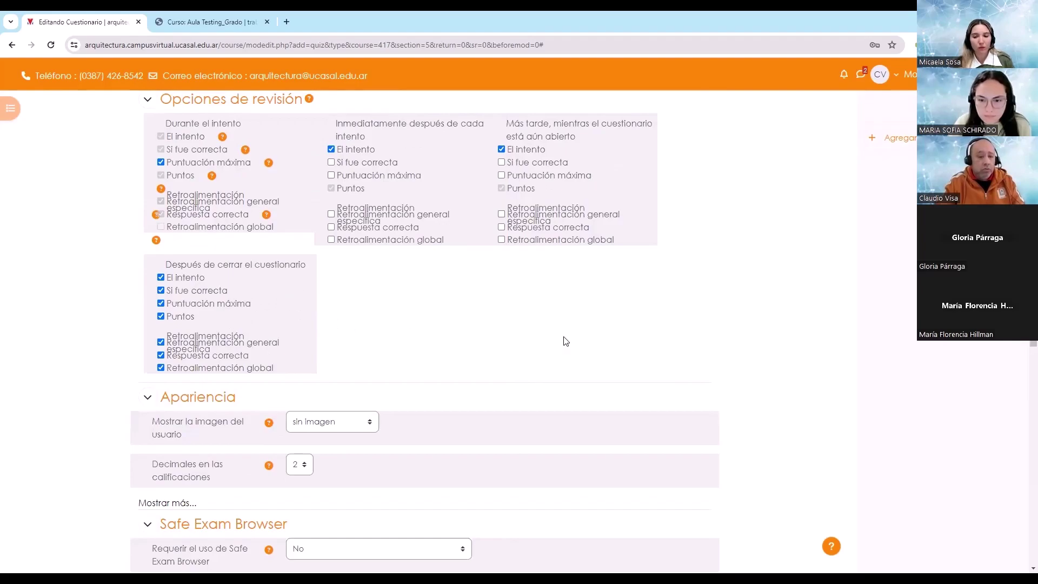
- Show the additional settings of Restricciones extra sobre los intentos and disable Bloquear conexiones simultáneas
{"action": "scroll", "coordinate": [565, 342], "scroll_direction": "down", "scroll_amount": 2}
{"action": "scroll", "coordinate": [579, 326], "scroll_direction": "down", "scroll_amount": 2}
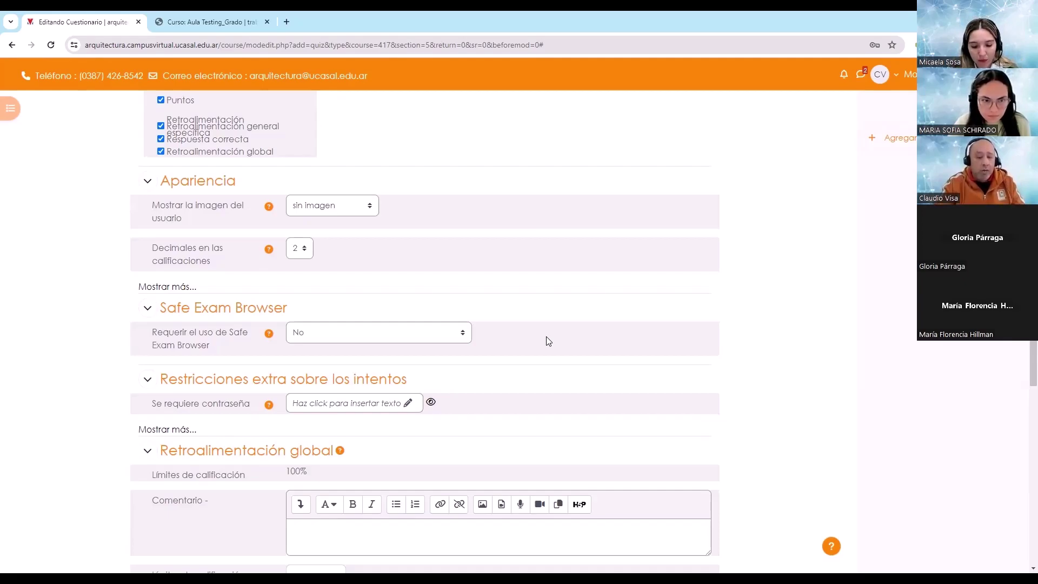
{"action": "scroll", "coordinate": [566, 327], "scroll_direction": "down", "scroll_amount": 1}
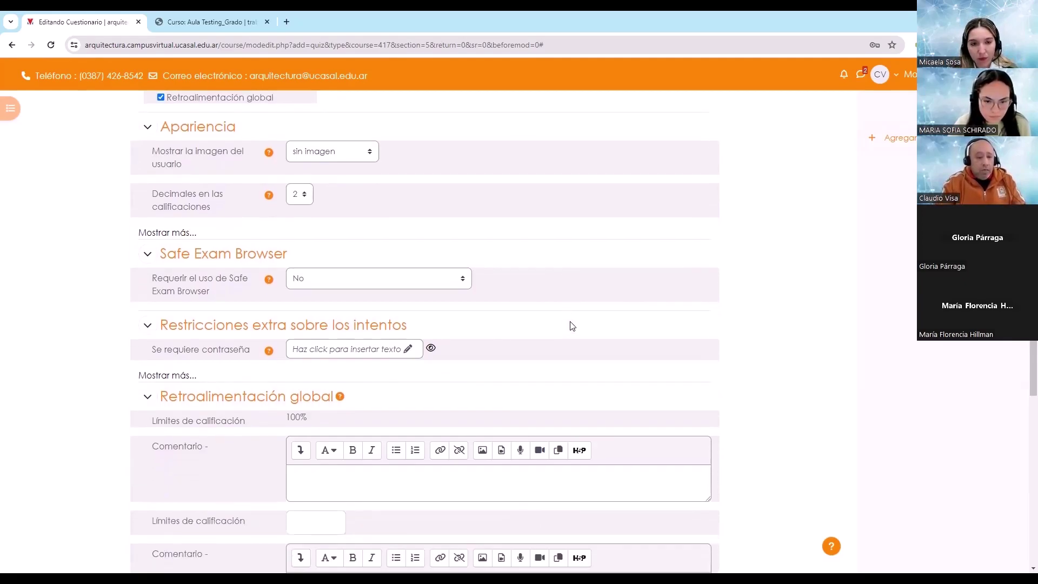
{"action": "scroll", "coordinate": [572, 326], "scroll_direction": "down", "scroll_amount": 2}
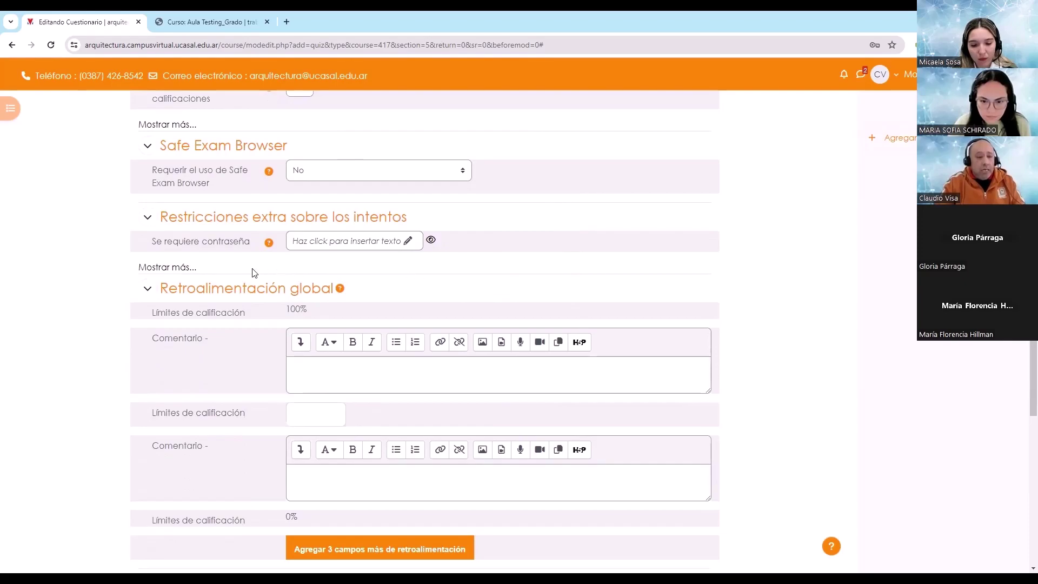
{"action": "left_click", "coordinate": [171, 270]}
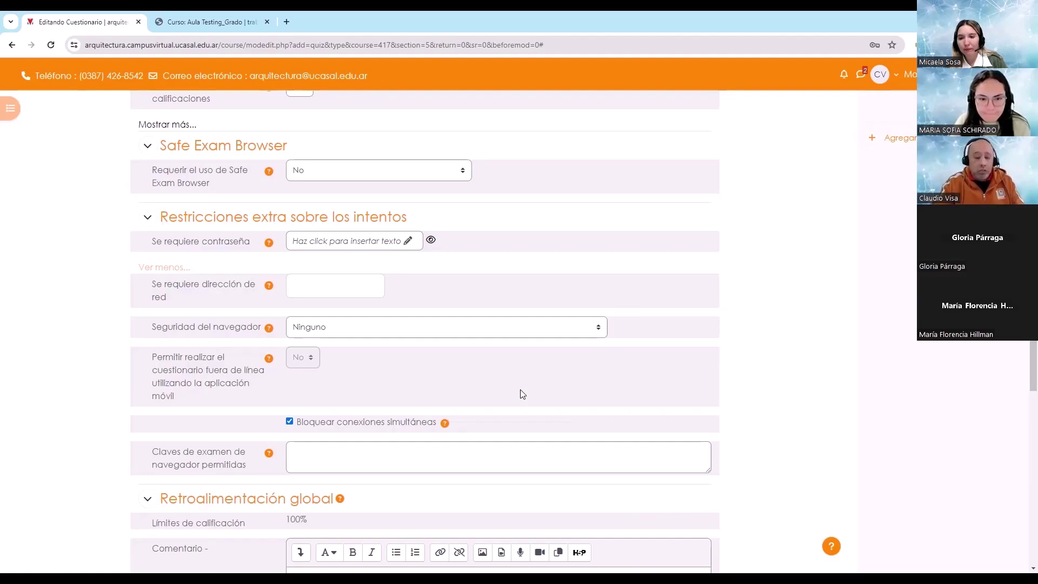
{"action": "left_click", "coordinate": [349, 427]}
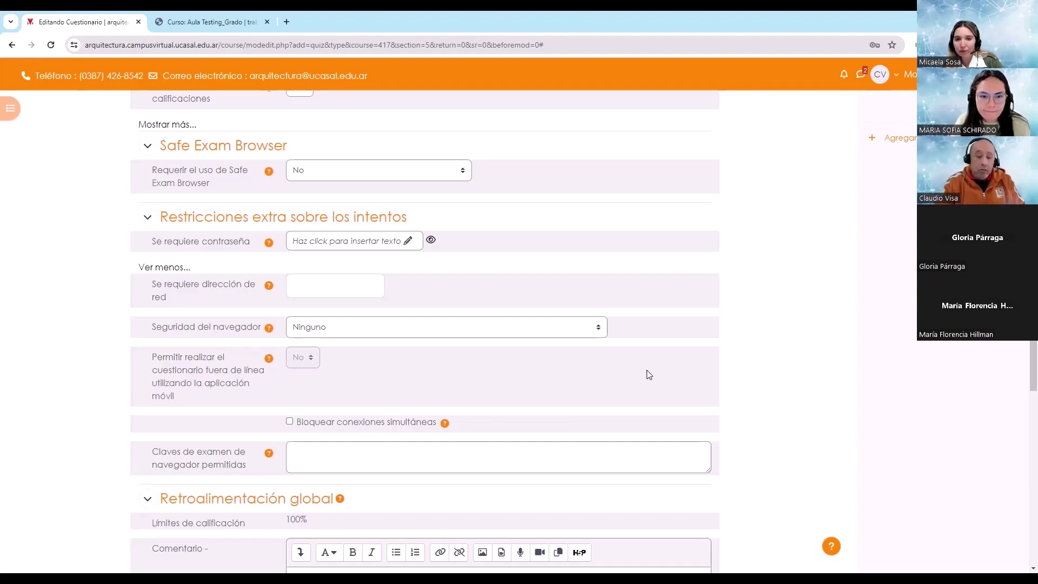
- In Retroalimentación global, enter the comment APROBADO for 100%, a grade limit of 60%, and the comment DESAPROBADO for grades below it
{"action": "scroll", "coordinate": [649, 375], "scroll_direction": "down", "scroll_amount": 4}
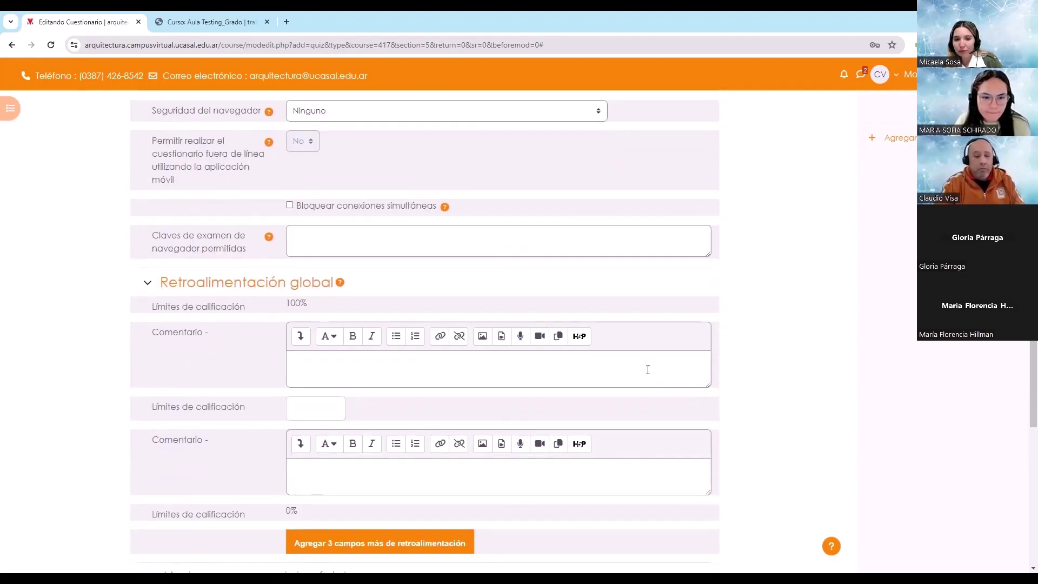
{"action": "scroll", "coordinate": [648, 370], "scroll_direction": "down", "scroll_amount": 2}
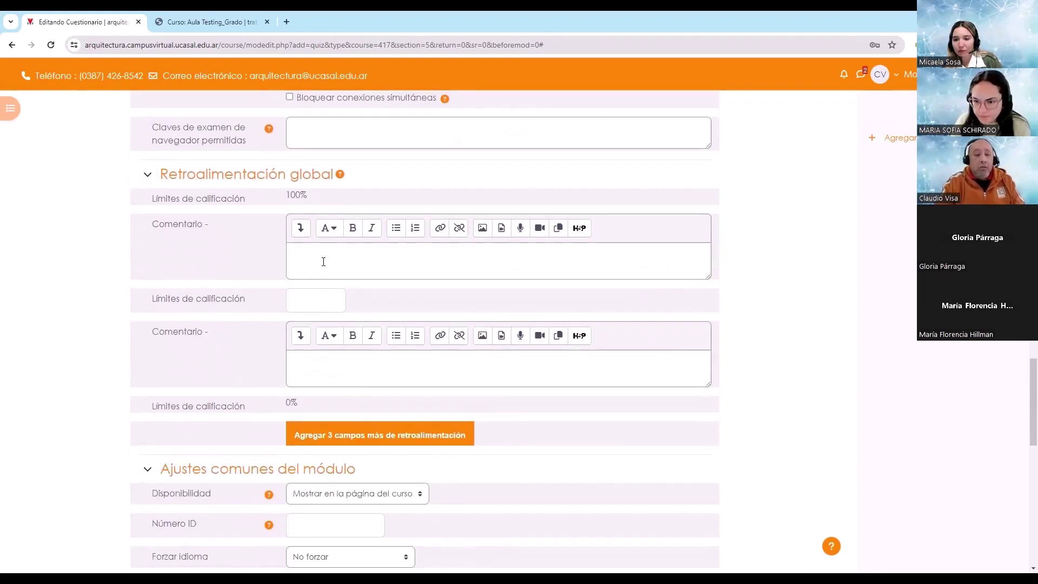
{"action": "left_click", "coordinate": [310, 250]}
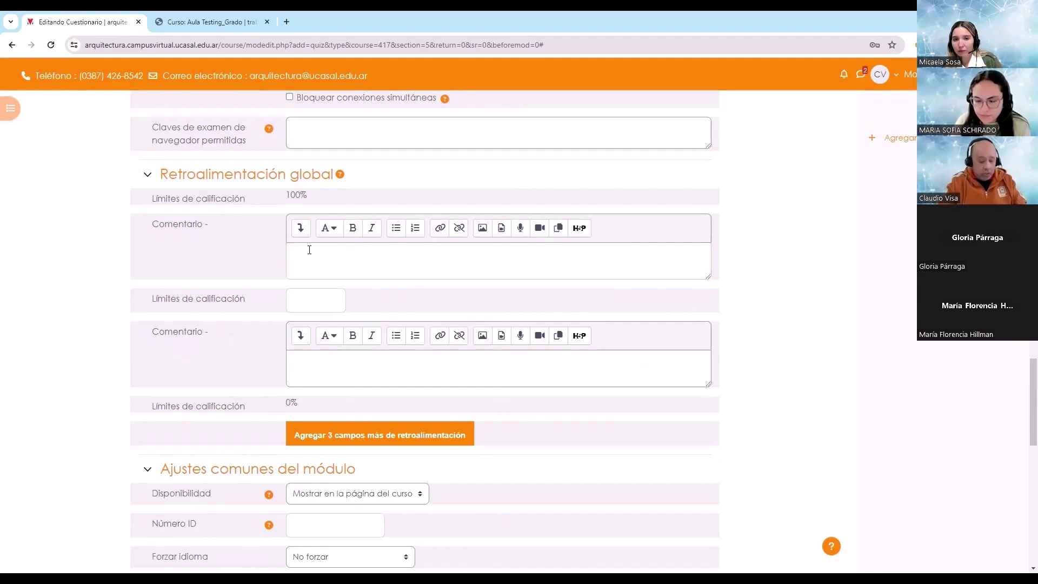
{"action": "type", "text": "APRO"}
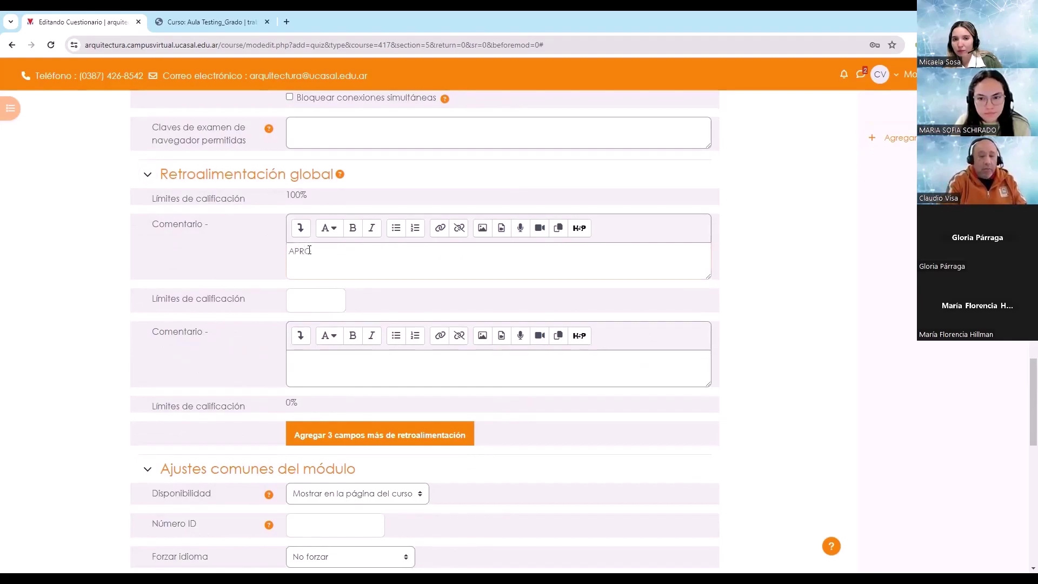
{"action": "type", "text": "BADO"}
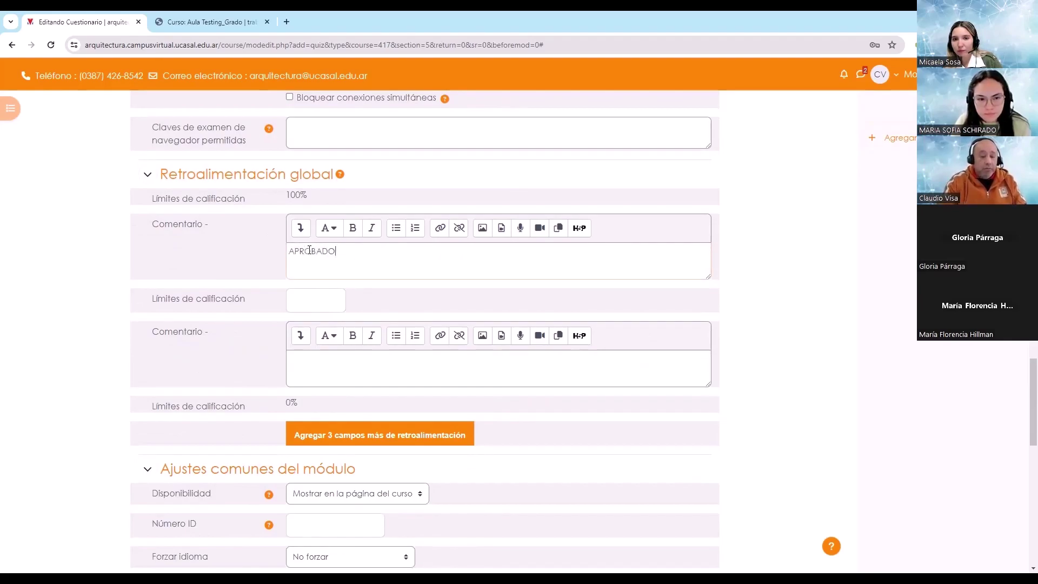
{"action": "left_click", "coordinate": [309, 303]}
{"action": "type", "text": "60"}
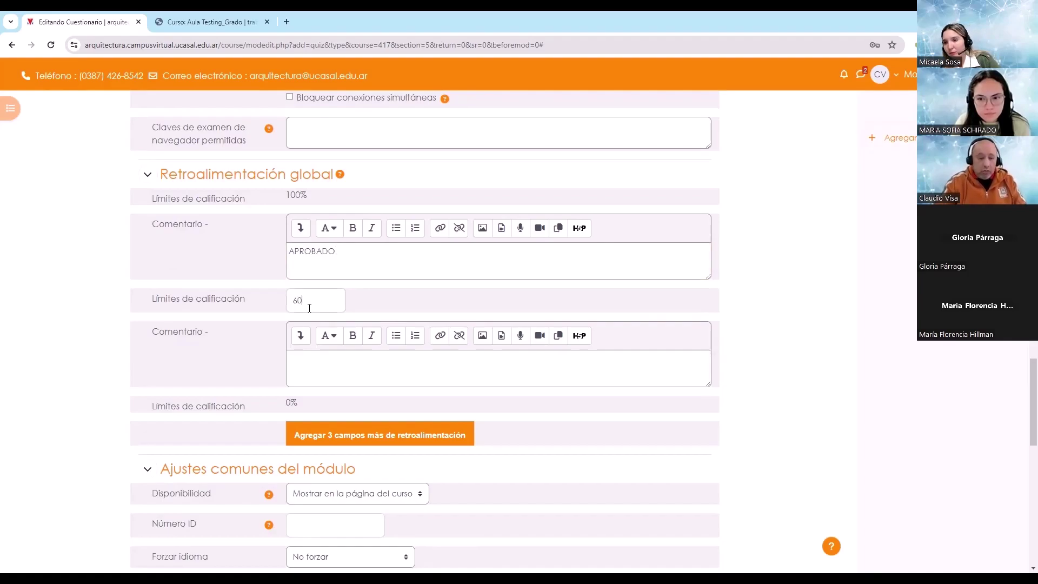
{"action": "type", "text": "%"}
{"action": "left_click", "coordinate": [323, 359]}
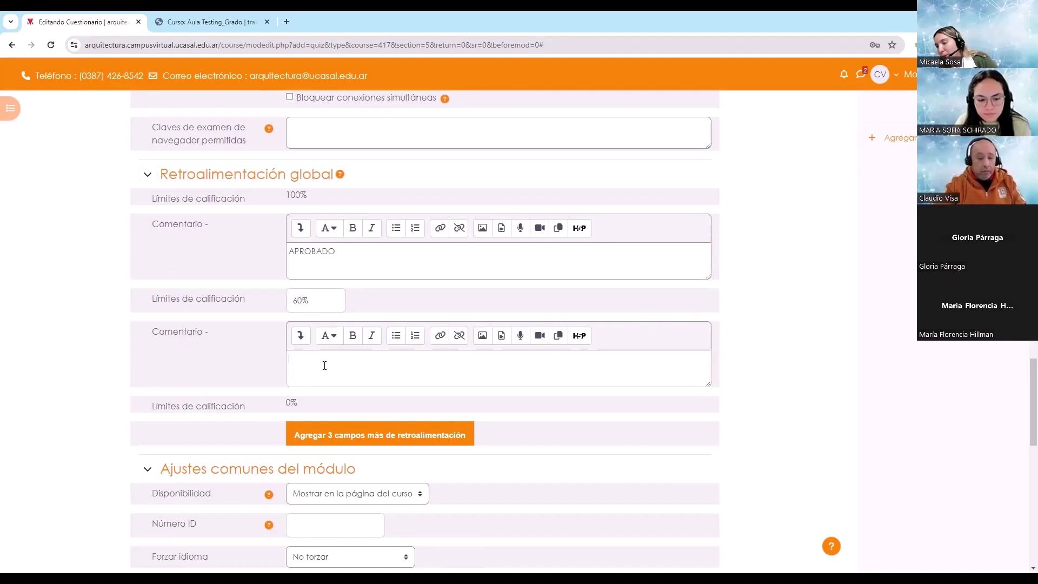
{"action": "type", "text": "DESAPROBADO"}
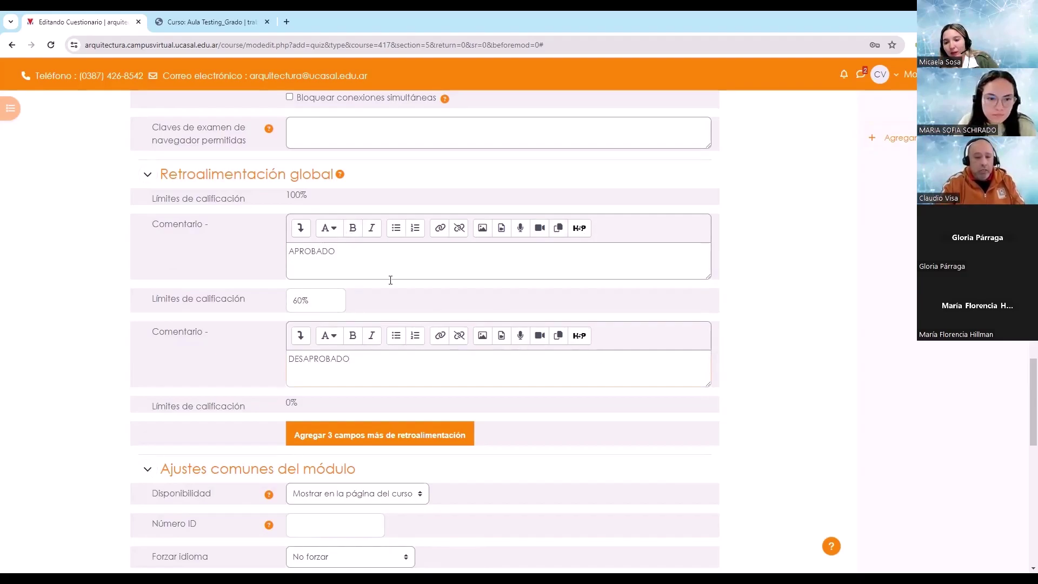
- Save the Parcial quiz settings, display the activity and review its summary page
{"action": "scroll", "coordinate": [730, 314], "scroll_direction": "down", "scroll_amount": 3}
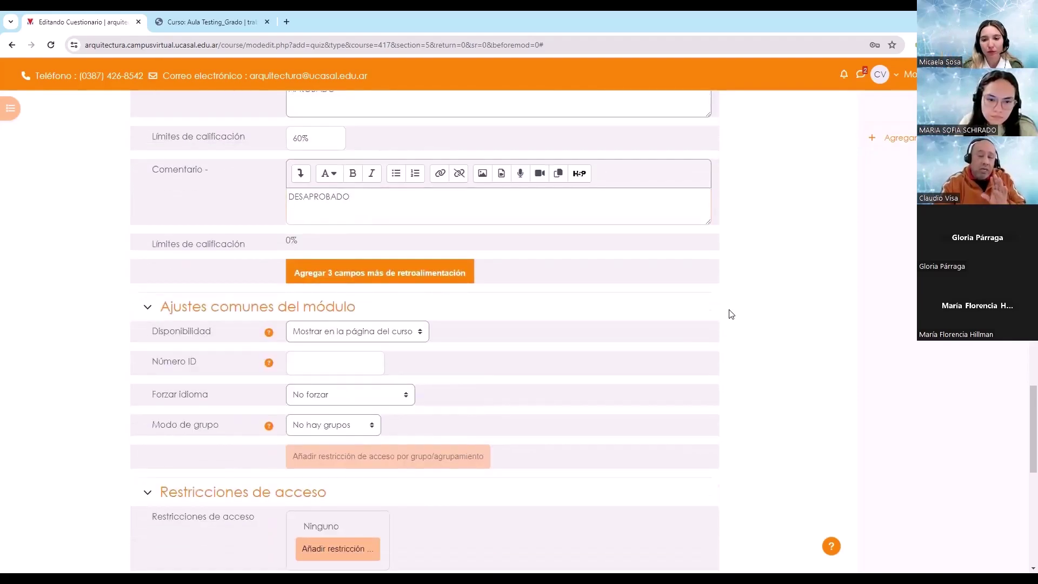
{"action": "scroll", "coordinate": [731, 314], "scroll_direction": "down", "scroll_amount": 3}
{"action": "scroll", "coordinate": [731, 314], "scroll_direction": "down", "scroll_amount": 4}
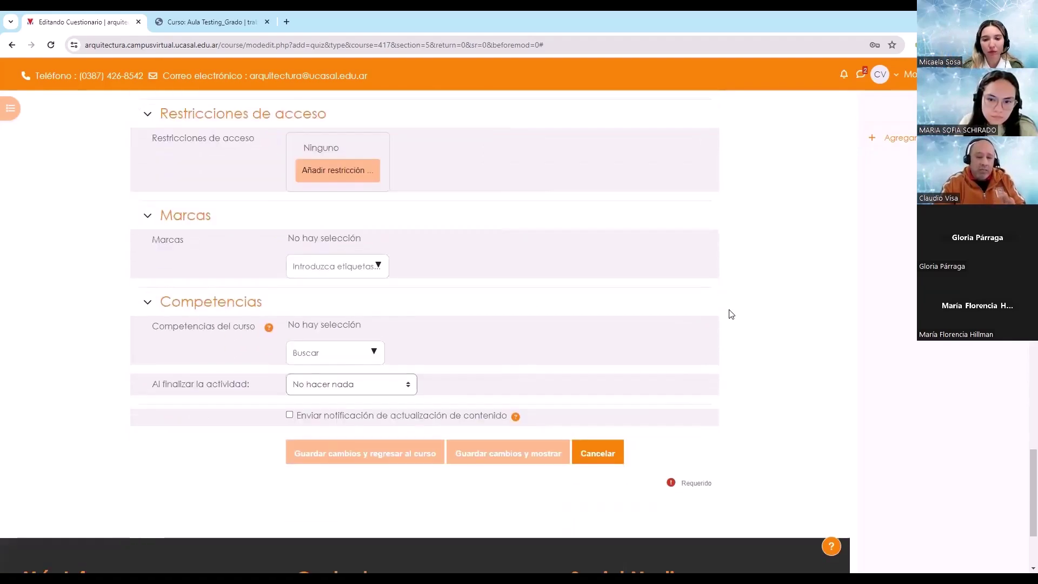
{"action": "left_click", "coordinate": [477, 457]}
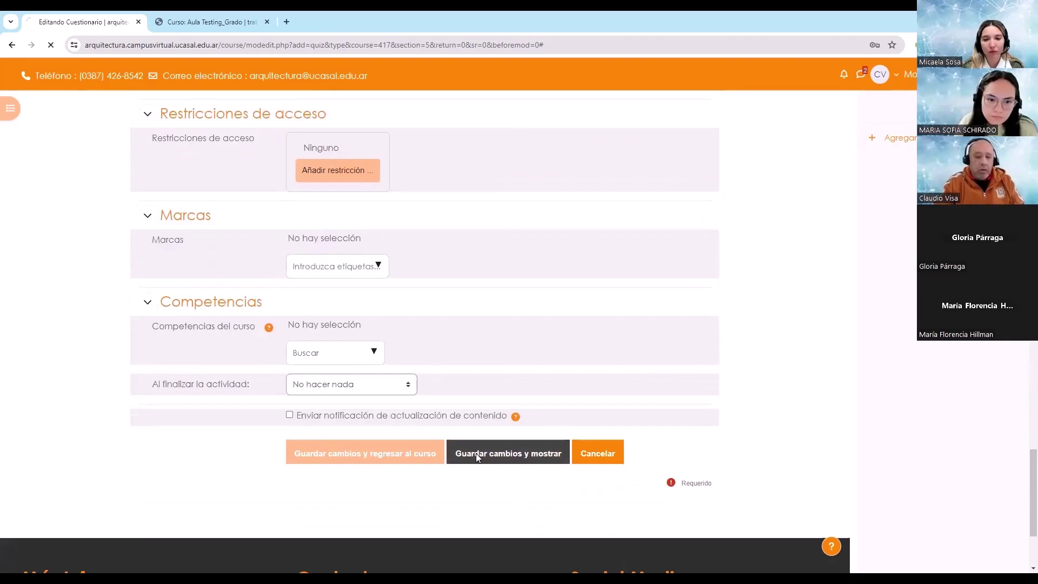
{"action": "scroll", "coordinate": [580, 427], "scroll_direction": "down", "scroll_amount": 3}
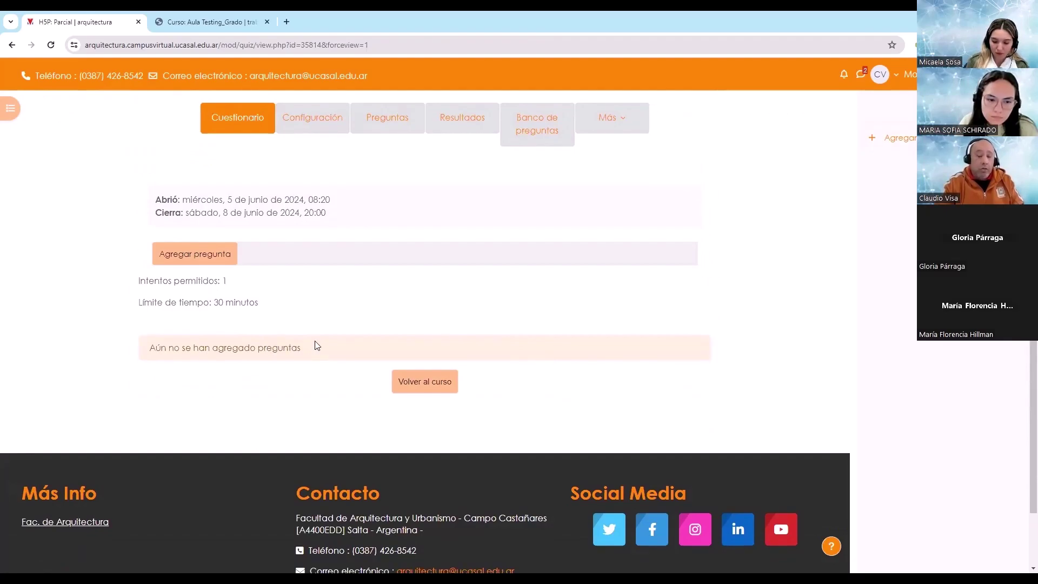
{"action": "scroll", "coordinate": [501, 323], "scroll_direction": "up", "scroll_amount": 2}
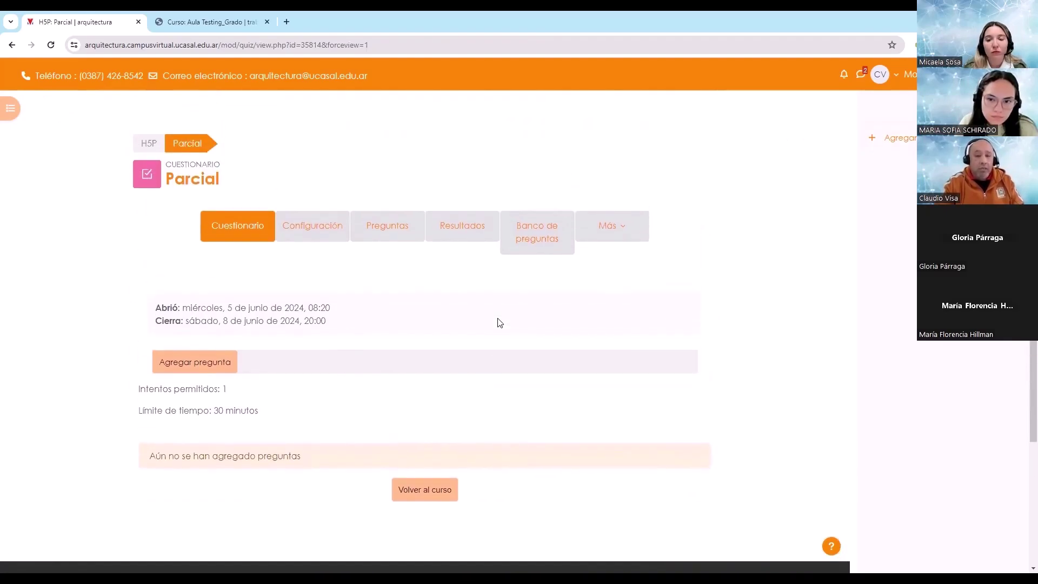
- Open the Parcial quiz's Banco de preguntas and start creating a new Opción múltiple question
{"action": "left_click", "coordinate": [527, 242]}
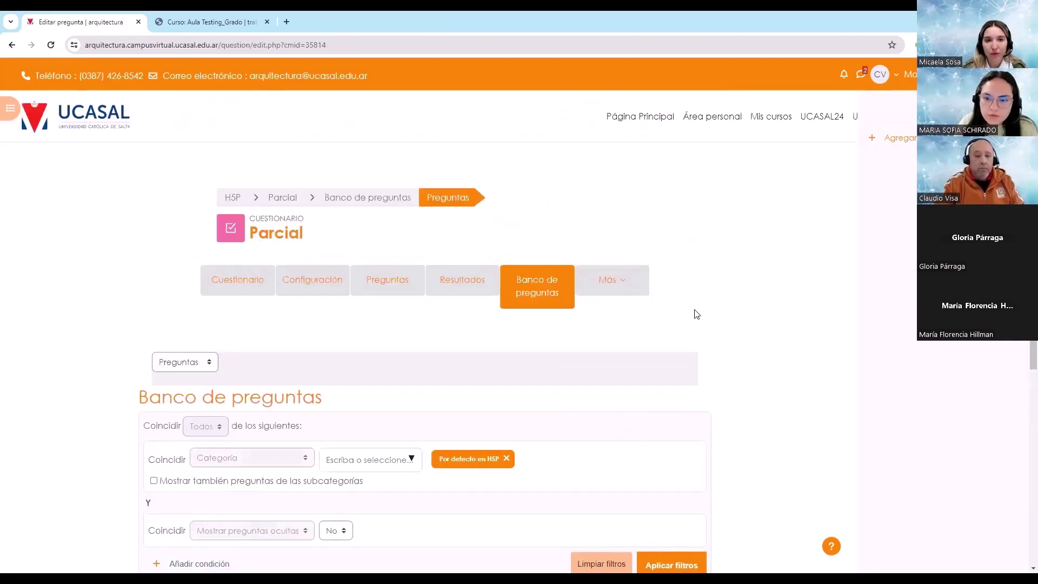
{"action": "scroll", "coordinate": [703, 319], "scroll_direction": "down", "scroll_amount": 4}
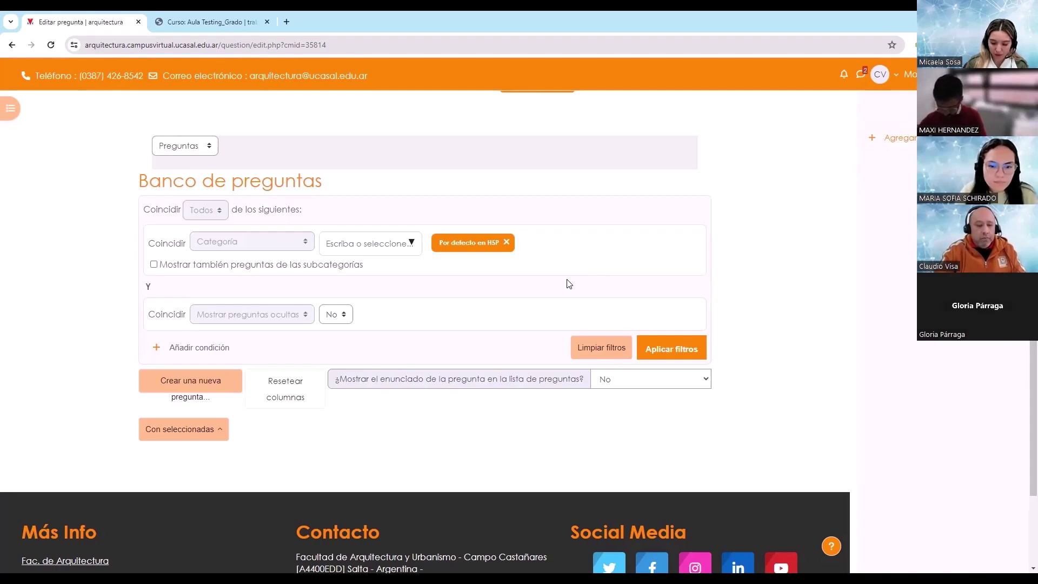
{"action": "left_click", "coordinate": [196, 384]}
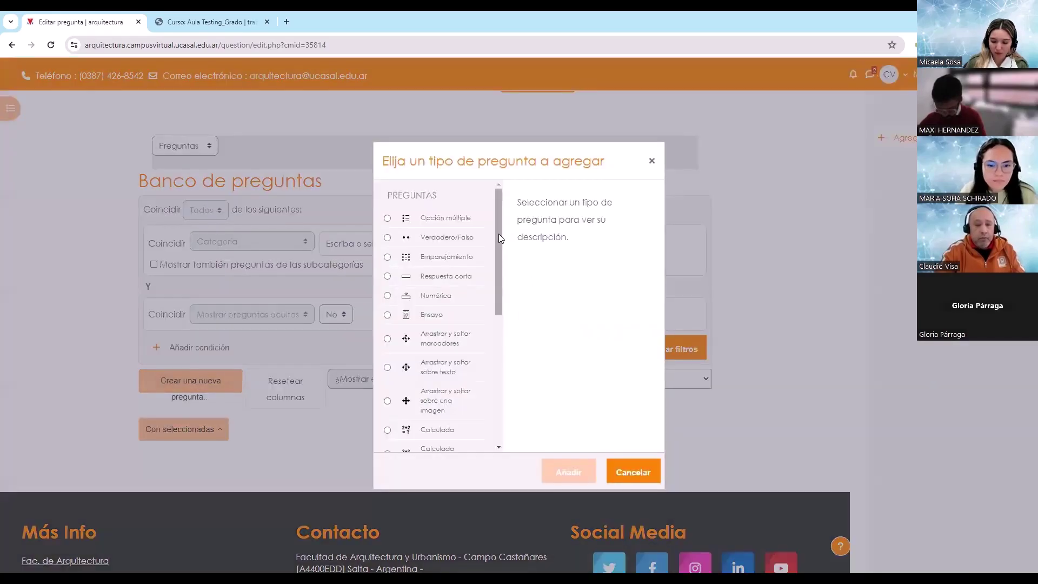
{"action": "double_click", "coordinate": [434, 221]}
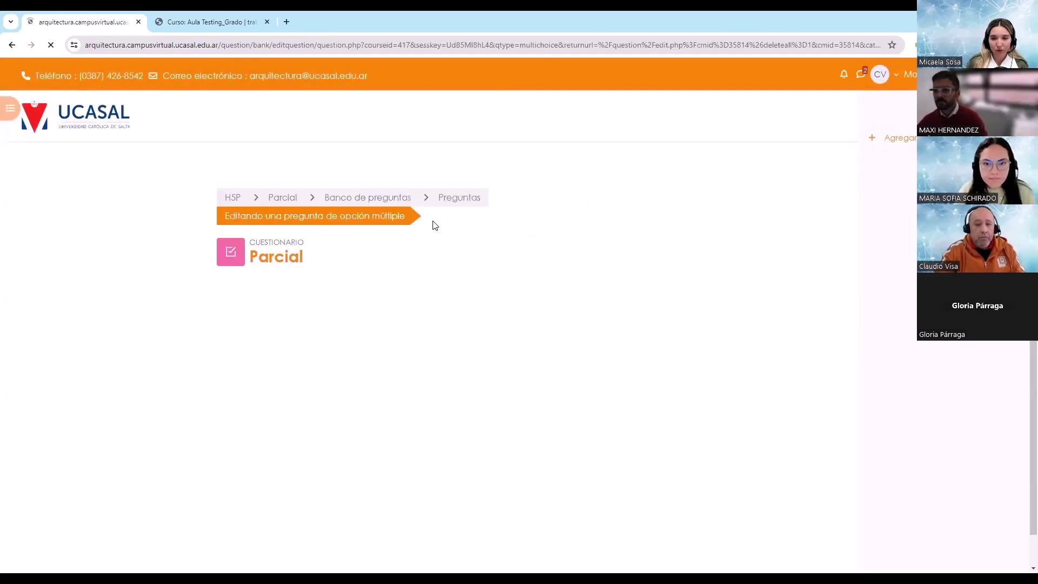
{"action": "scroll", "coordinate": [617, 412], "scroll_direction": "down", "scroll_amount": 2}
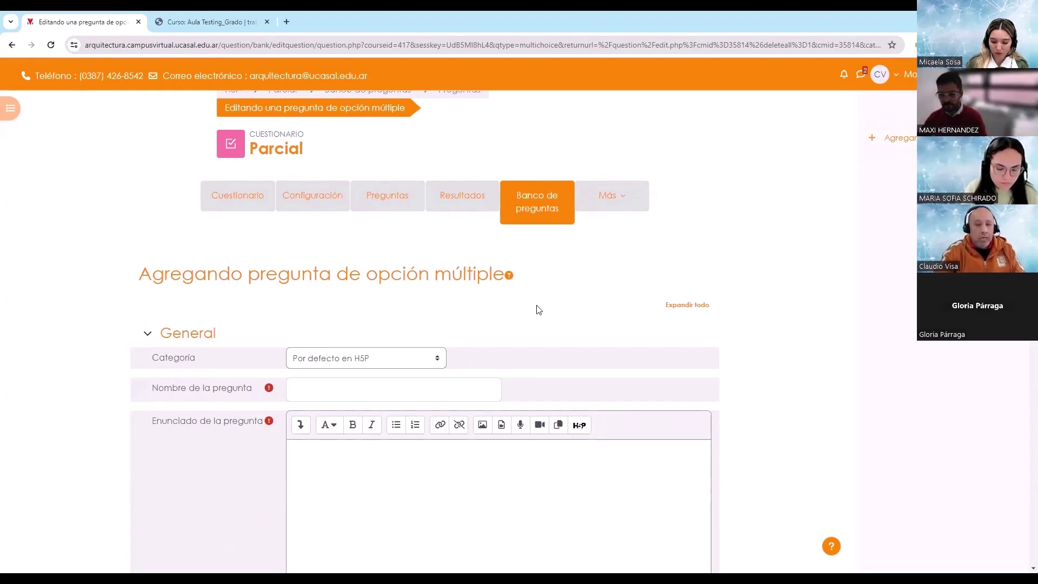
- Name the question pregunta 01 and enter the statement "Porque no se podemos dar las mismas fórmulas de trabajo dentro del aula?"
{"action": "left_click", "coordinate": [335, 391]}
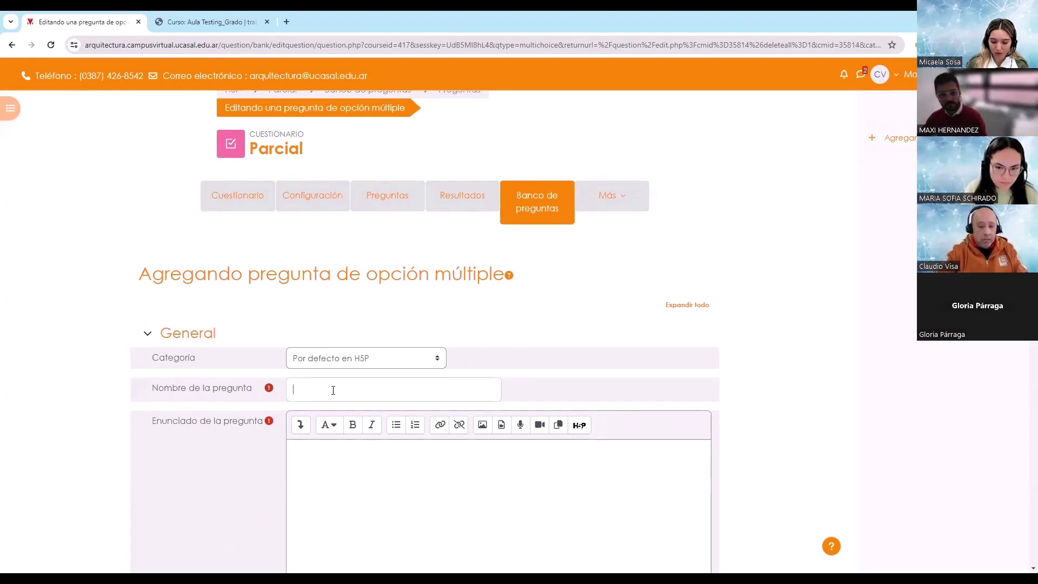
{"action": "type", "text": "pREGUNT"}
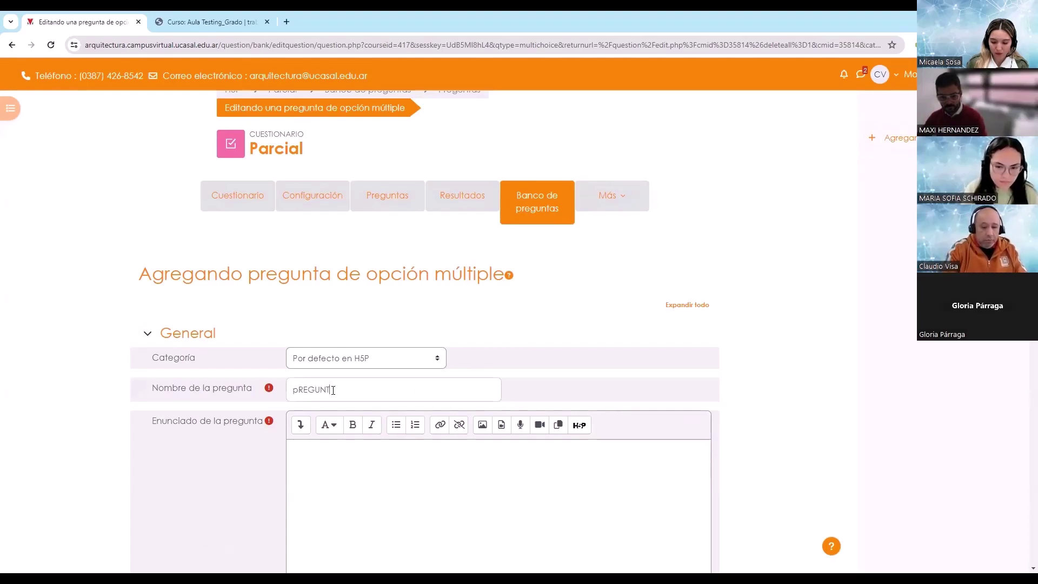
{"action": "key", "text": "BackSpace"}
{"action": "key", "text": "BackSpace"}
{"action": "key", "text": "BackSpace"}
{"action": "key", "text": "BackSpace"}
{"action": "key", "text": "BackSpace"}
{"action": "key", "text": "BackSpace"}
{"action": "key", "text": "BackSpace"}
{"action": "type", "text": "pr"}
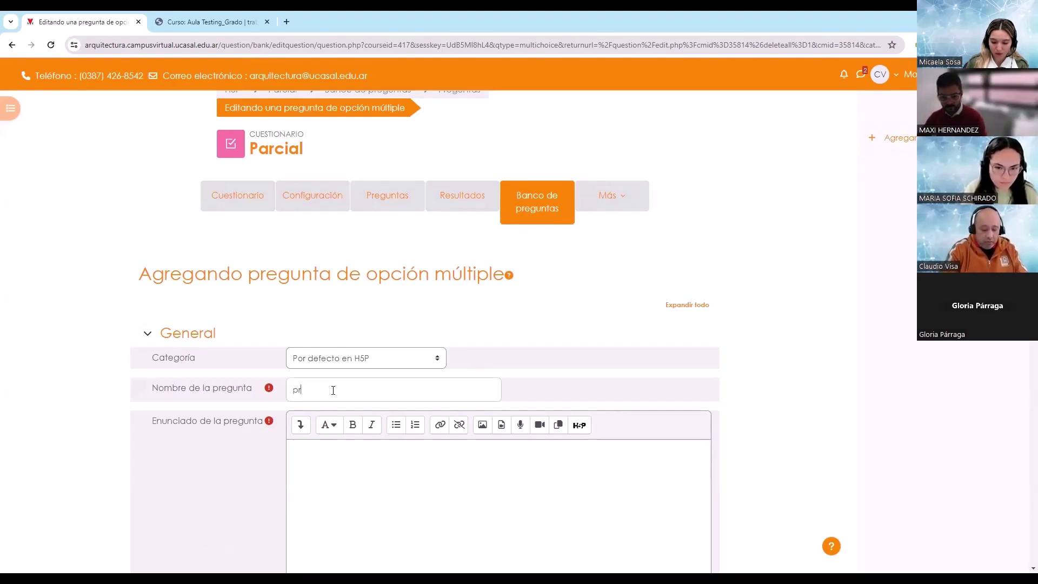
{"action": "type", "text": "egunta 01"}
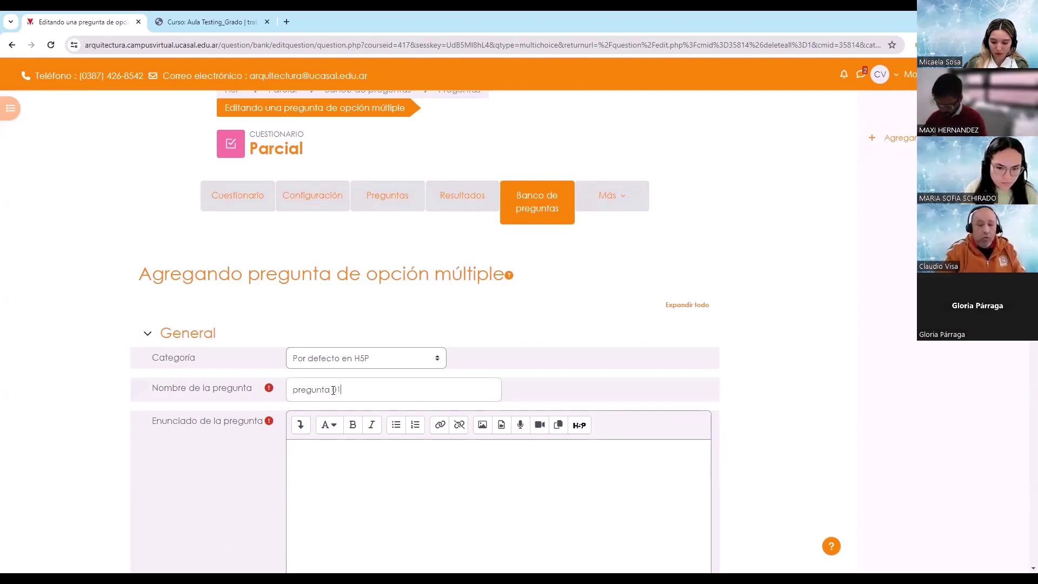
{"action": "left_click", "coordinate": [383, 474]}
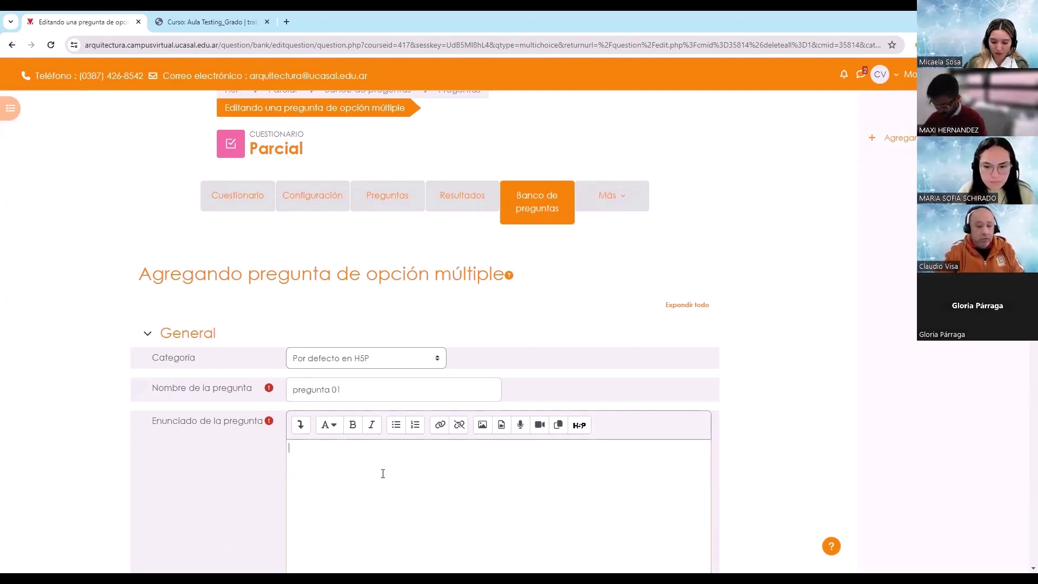
{"action": "type", "text": "Porque no se podemos dar las mismas fórmulas de trabajo dentro del aula?"}
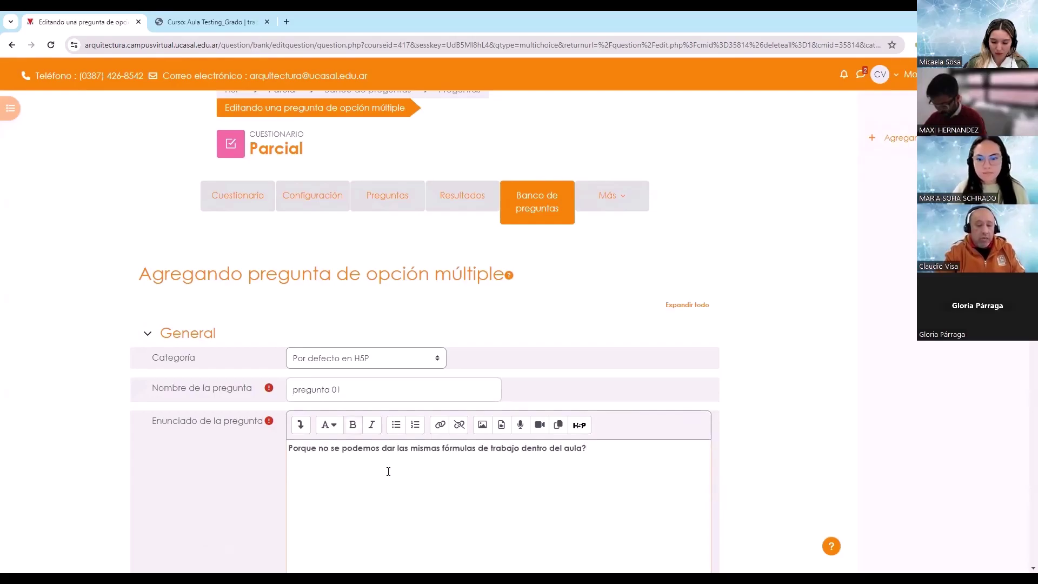
- Enter "¿Existe una crisis a nivel educativo?" as Elección 1 and set its Calificación to 100%
{"action": "scroll", "coordinate": [572, 470], "scroll_direction": "down", "scroll_amount": 7}
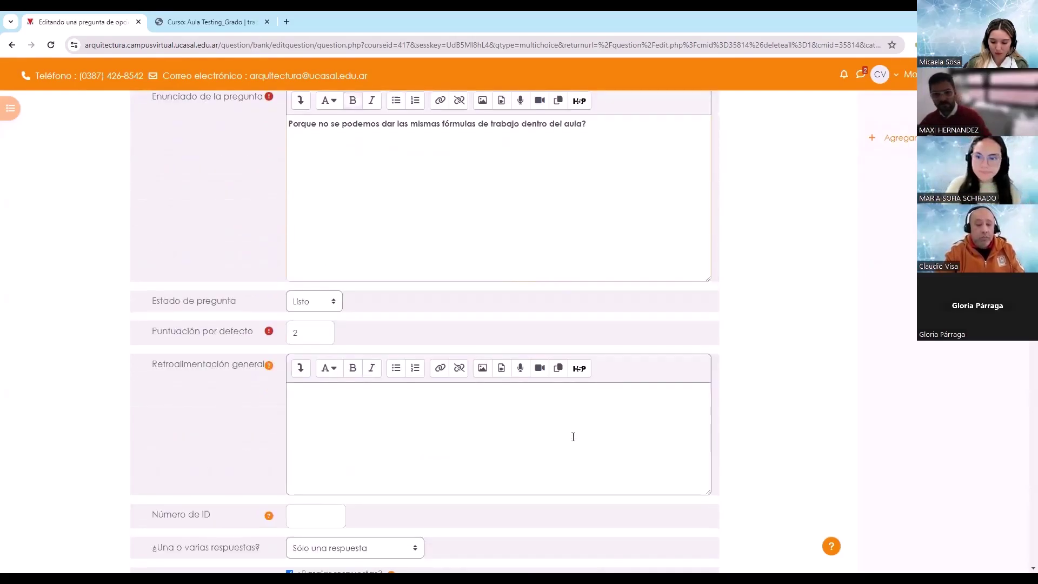
{"action": "scroll", "coordinate": [573, 437], "scroll_direction": "down", "scroll_amount": 4}
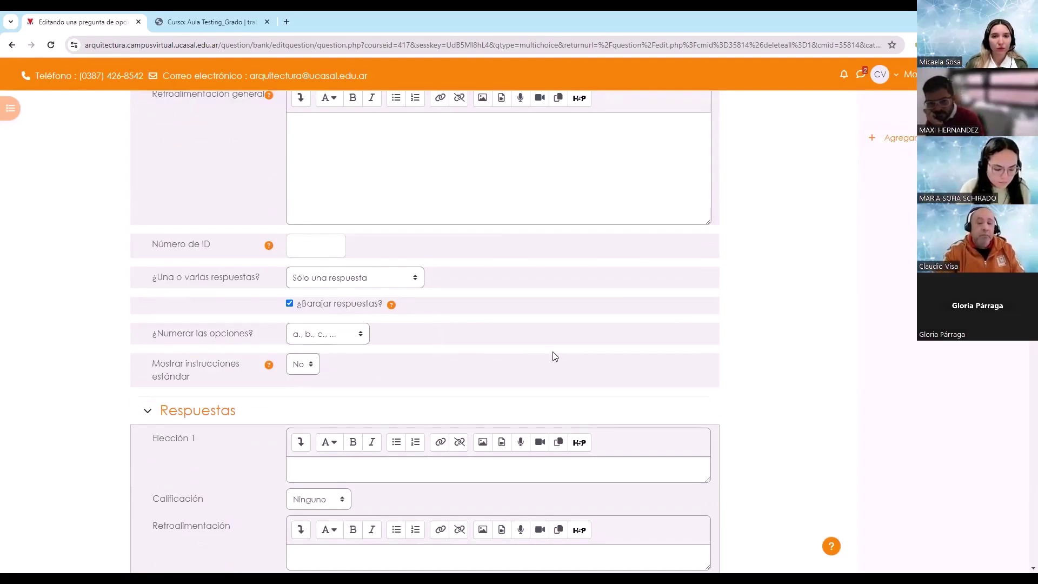
{"action": "scroll", "coordinate": [663, 371], "scroll_direction": "down", "scroll_amount": 1}
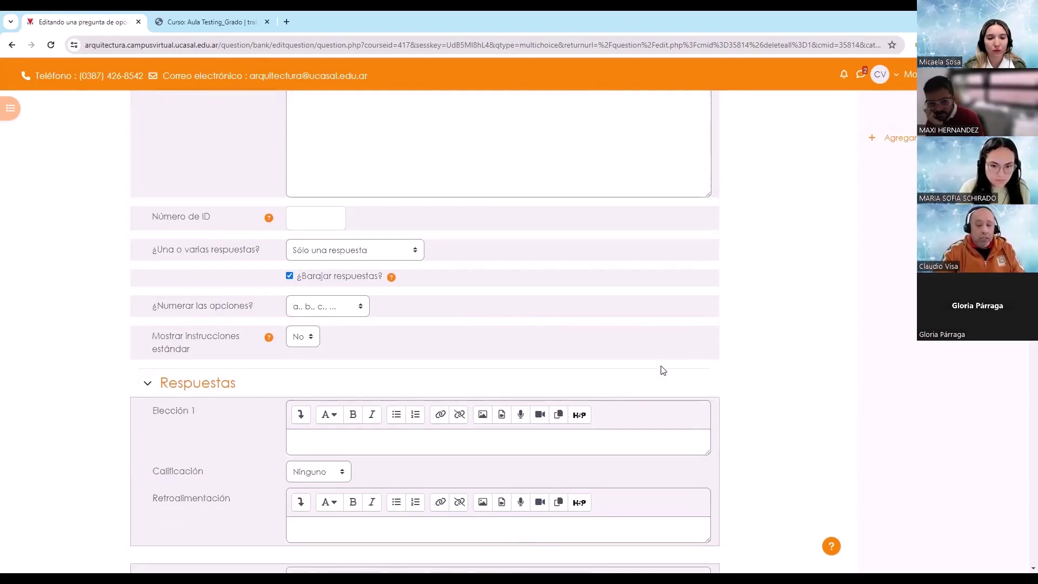
{"action": "scroll", "coordinate": [663, 370], "scroll_direction": "down", "scroll_amount": 3}
{"action": "left_click", "coordinate": [493, 307]}
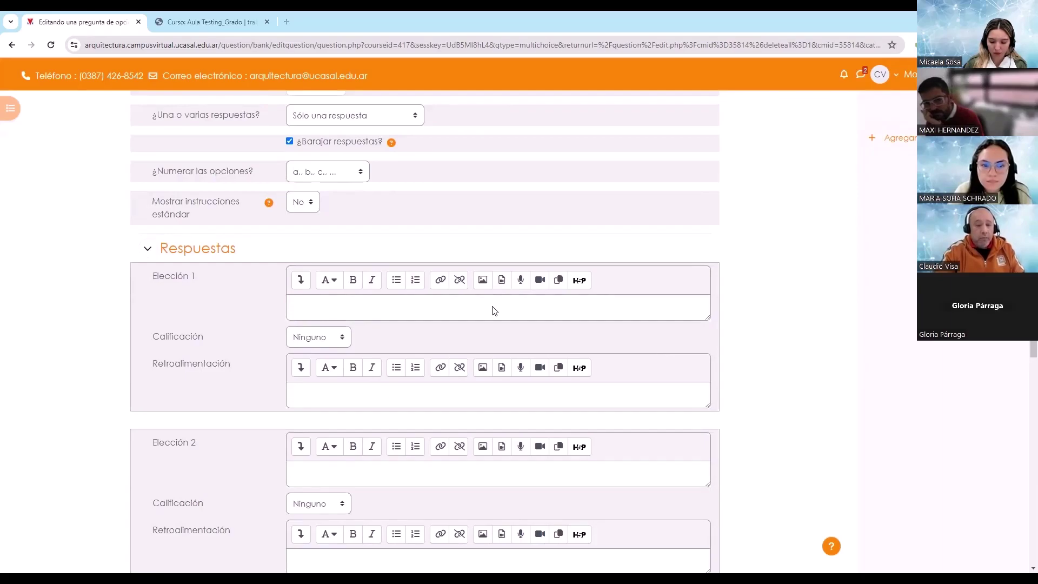
{"action": "left_click", "coordinate": [492, 310]}
{"action": "type", "text": "¿Existe una crisis a nivel educativo?"}
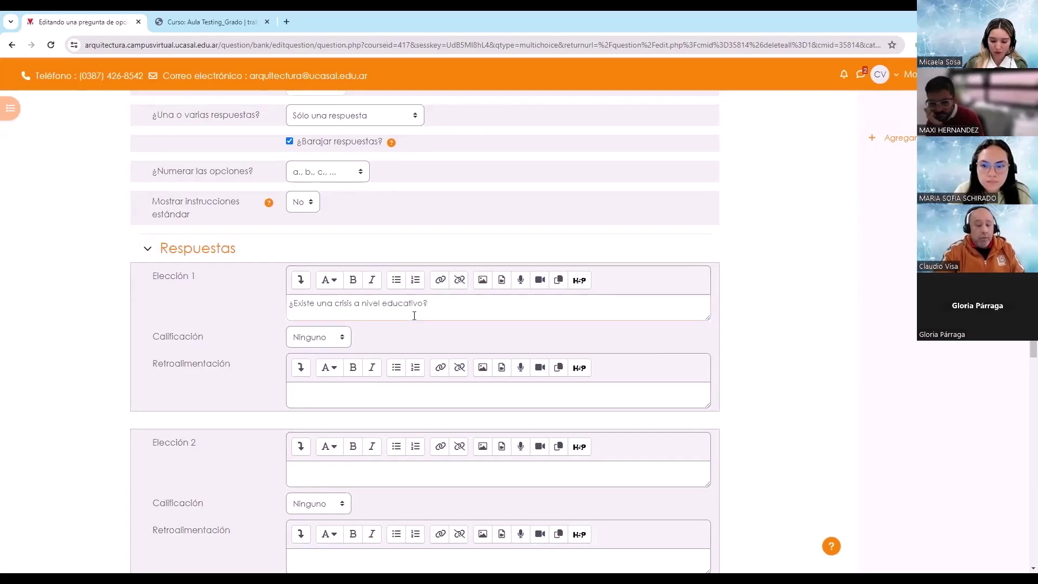
{"action": "left_click", "coordinate": [321, 339]}
{"action": "left_click", "coordinate": [316, 364]}
{"action": "left_click", "coordinate": [449, 310]}
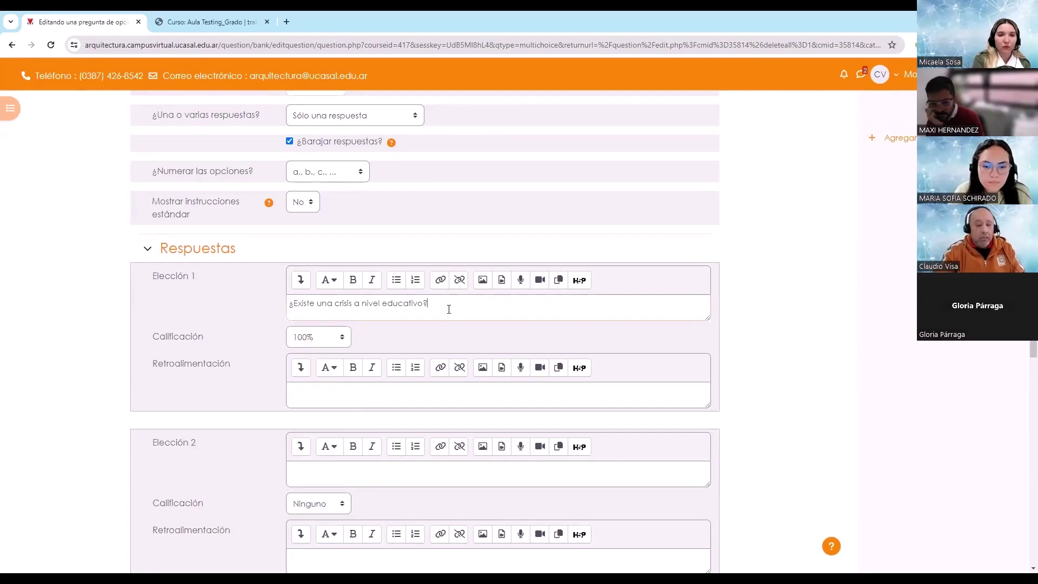
- Enter "¿Existe una barrera digital?" as Elección 2 and "¿El problema es el docente?" as Elección 3
{"action": "scroll", "coordinate": [449, 309], "scroll_direction": "down", "scroll_amount": 2}
{"action": "left_click", "coordinate": [328, 370]}
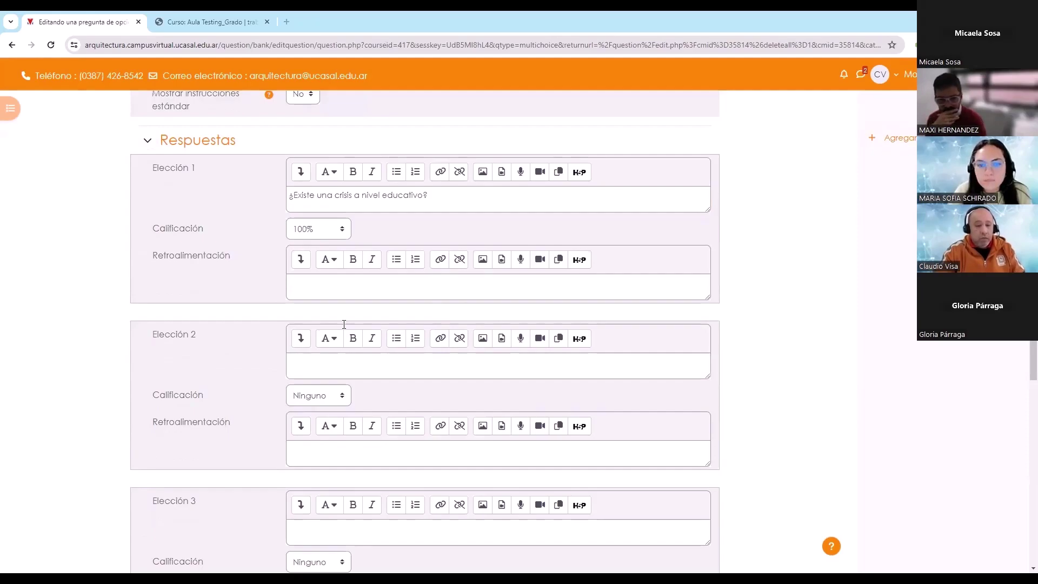
{"action": "type", "text": "¿Existe una barrera digital?"}
{"action": "scroll", "coordinate": [595, 384], "scroll_direction": "down", "scroll_amount": 3}
{"action": "left_click", "coordinate": [341, 393]}
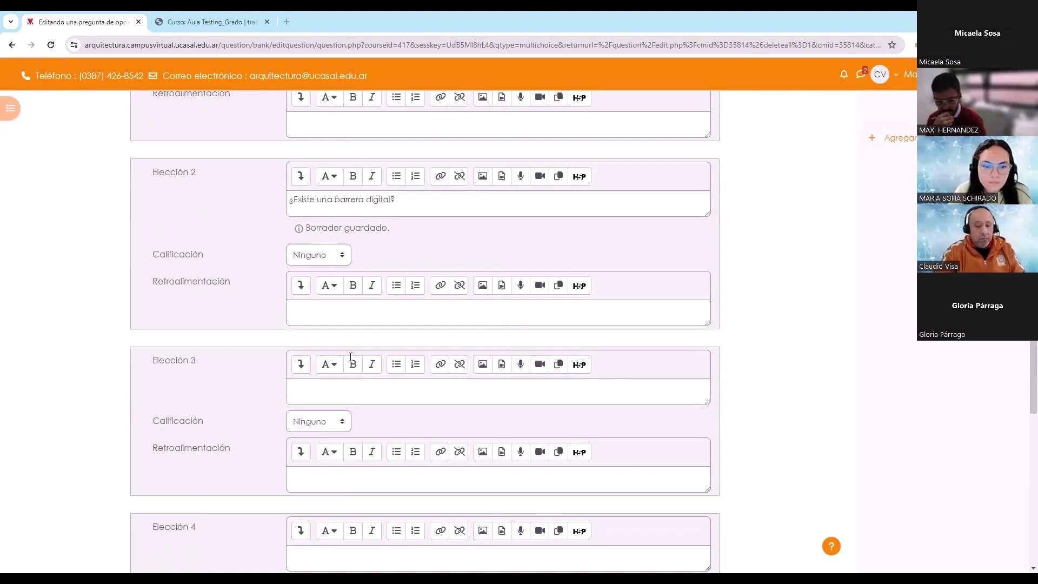
{"action": "type", "text": "¿El problema es el docente?"}
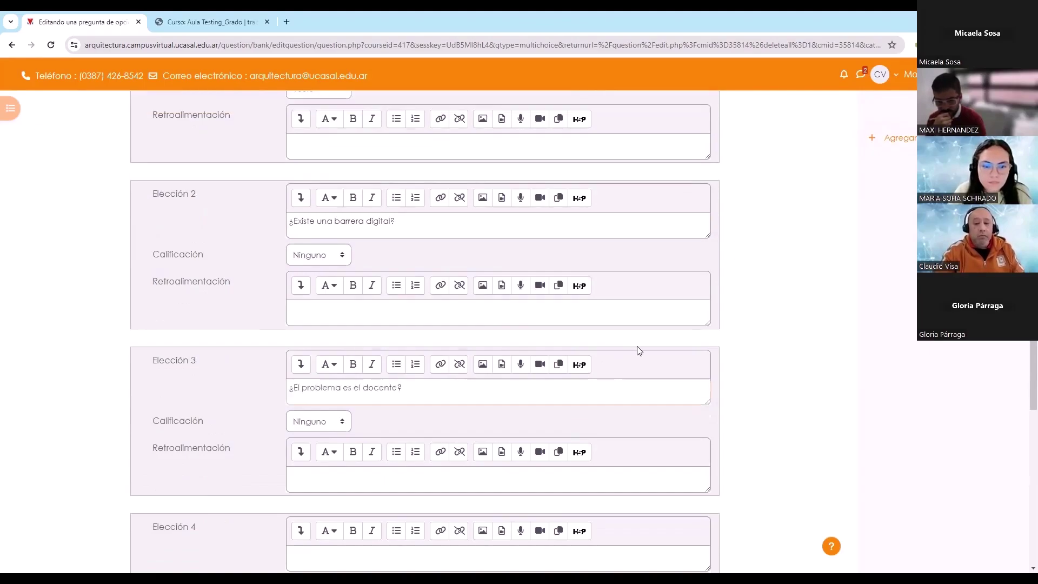
- Review the answer choices of pregunta 01 and save the question to the question bank
{"action": "scroll", "coordinate": [722, 330], "scroll_direction": "up", "scroll_amount": 3}
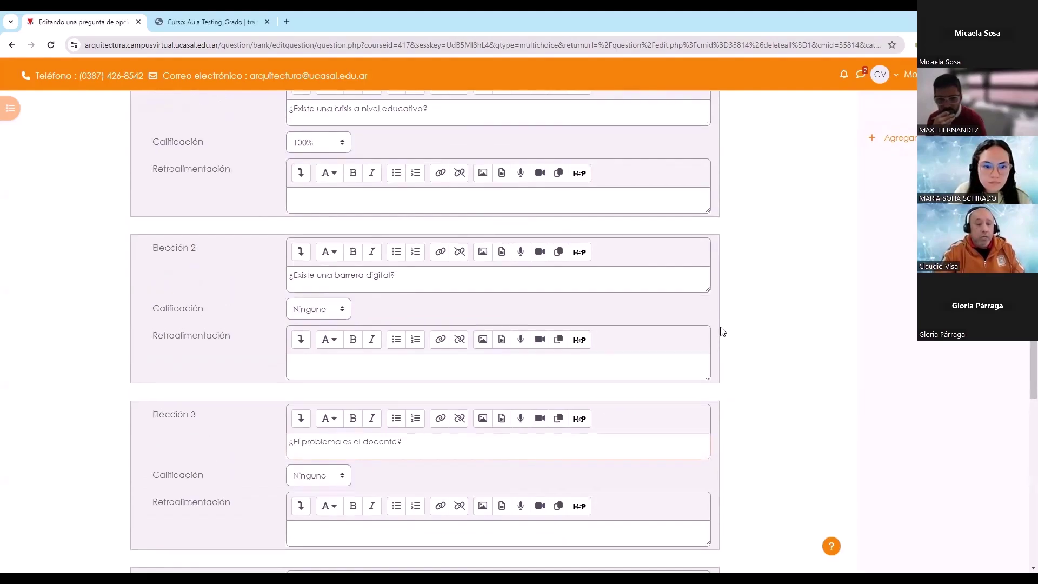
{"action": "scroll", "coordinate": [725, 341], "scroll_direction": "down", "scroll_amount": 4}
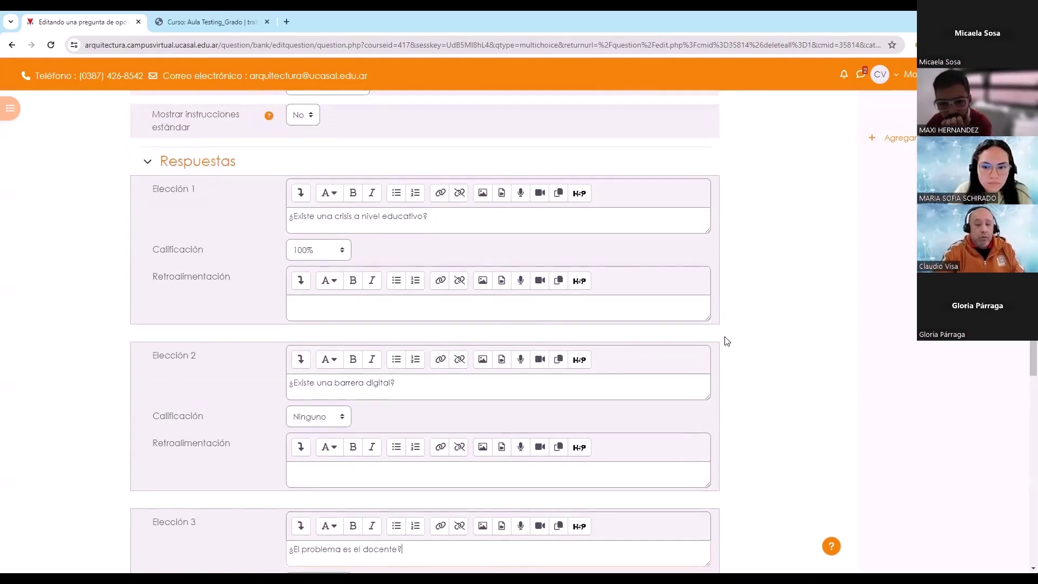
{"action": "scroll", "coordinate": [725, 341], "scroll_direction": "down", "scroll_amount": 9}
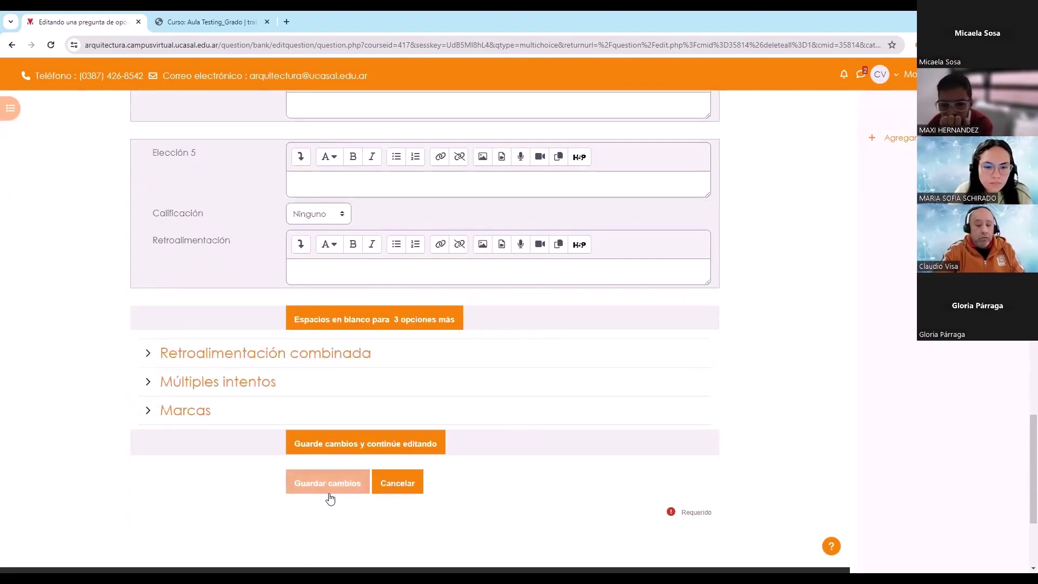
{"action": "left_click", "coordinate": [327, 494]}
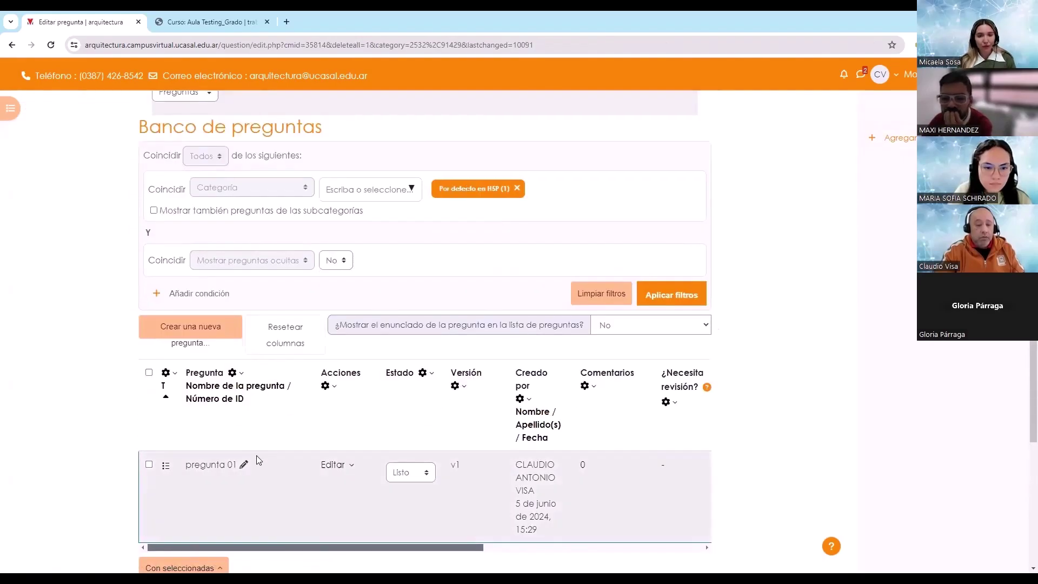
- Create a new Verdadero/Falso question in the question bank and name it Pregunta 02
{"action": "scroll", "coordinate": [486, 427], "scroll_direction": "down", "scroll_amount": 2}
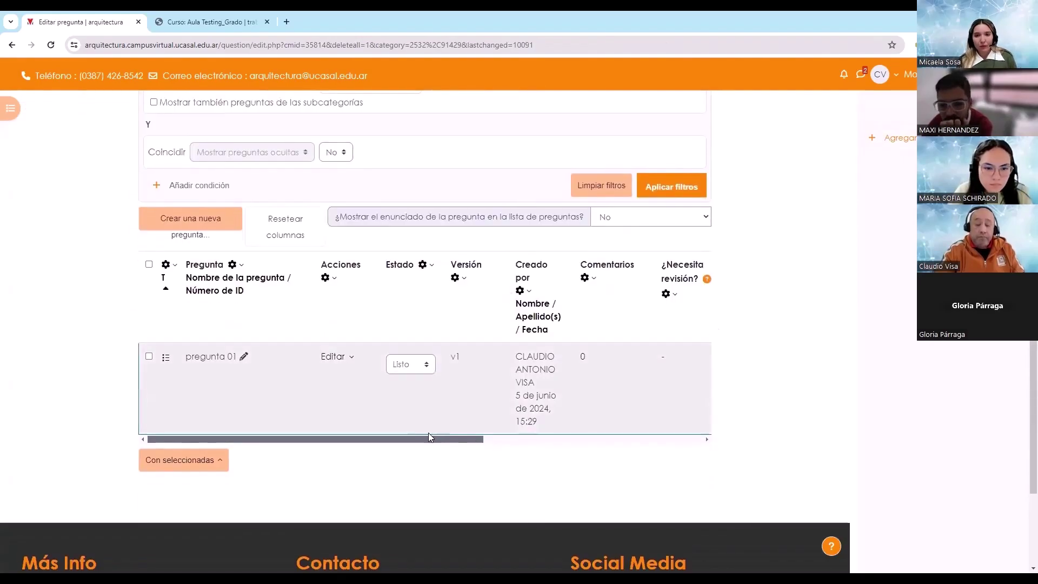
{"action": "left_click", "coordinate": [192, 223]}
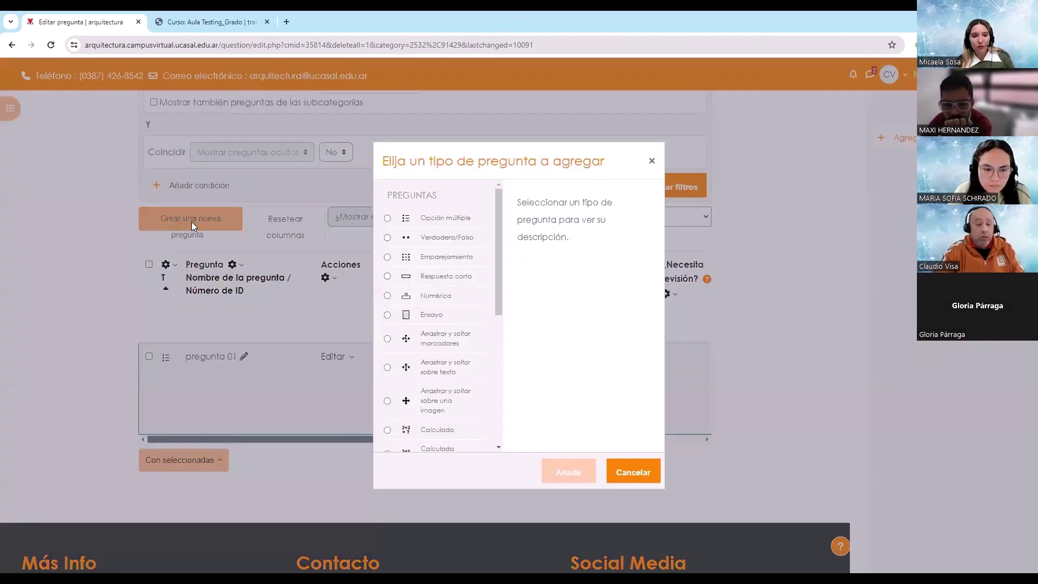
{"action": "double_click", "coordinate": [453, 243]}
{"action": "scroll", "coordinate": [456, 331], "scroll_direction": "down", "scroll_amount": 4}
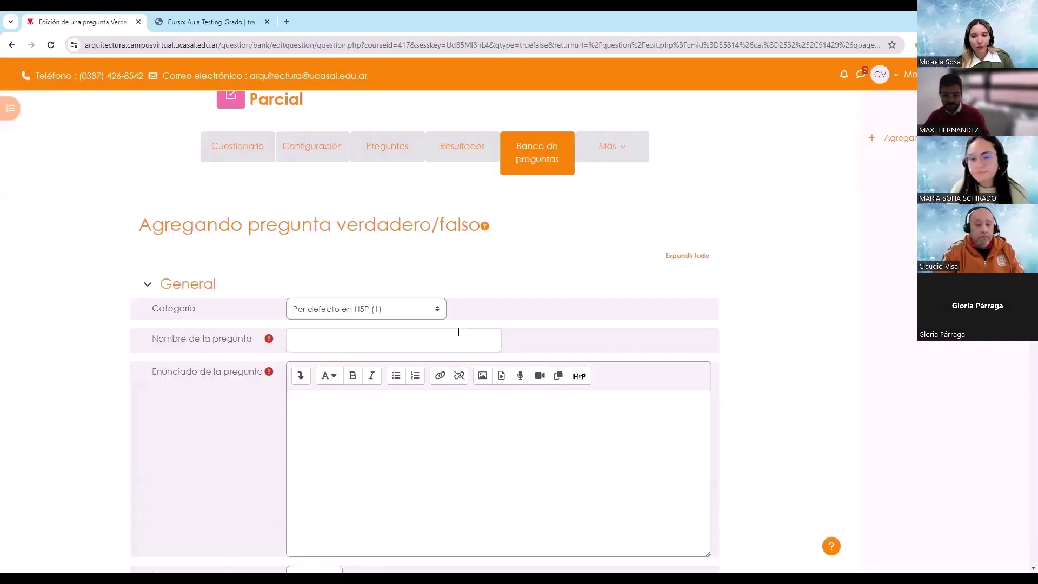
{"action": "left_click", "coordinate": [327, 273]}
{"action": "type", "text": "Pregun"}
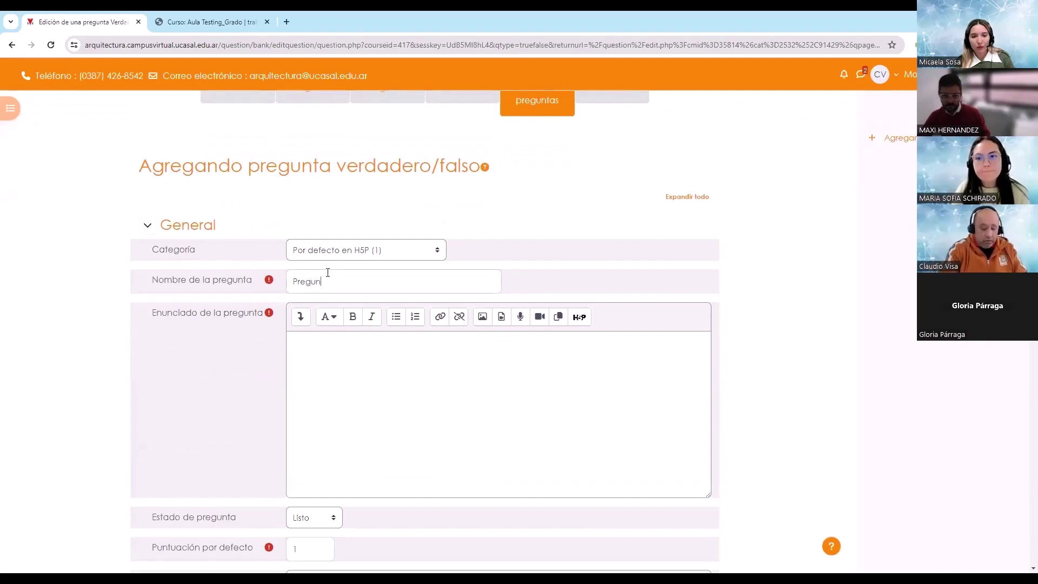
{"action": "type", "text": "ta 02"}
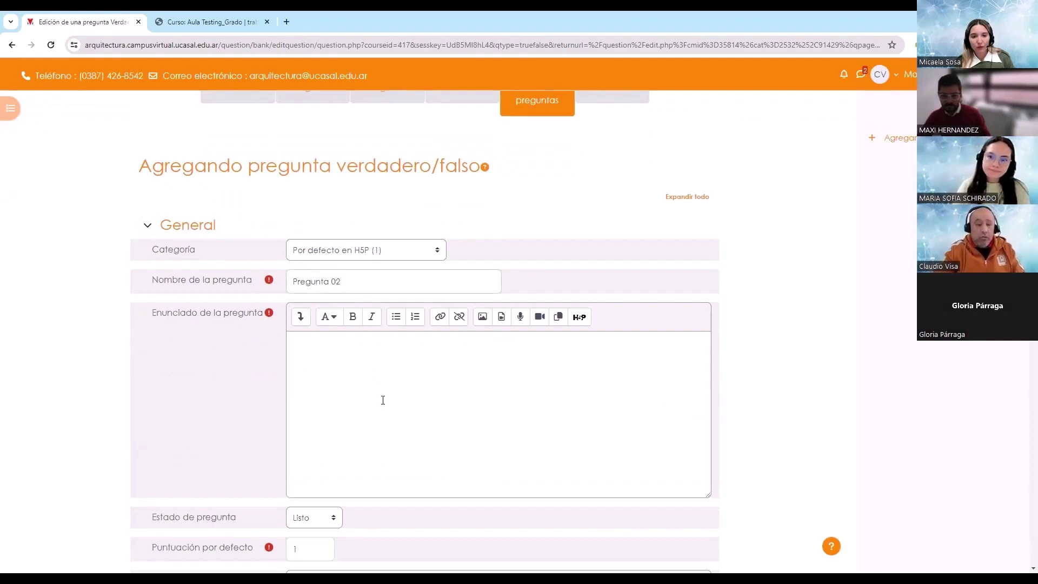
- Enter the question statement "Las nuevas tecnologías fueron creciendo de manera exponencial a causa de la pandemia?"
{"action": "left_click", "coordinate": [383, 400]}
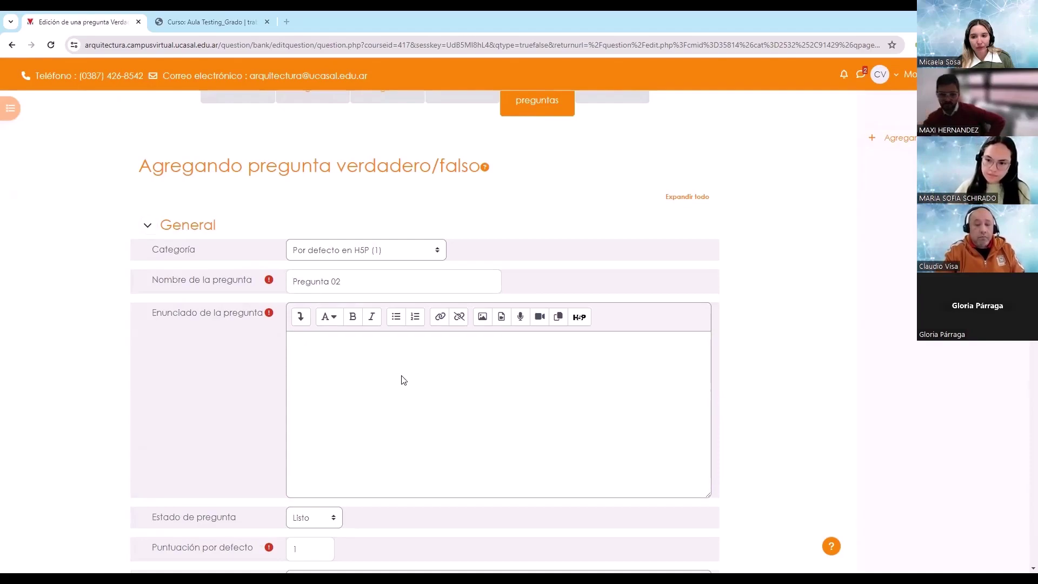
{"action": "type", "text": "Las nuevas tecnologías fueron creciendo de manera exponencial a causa de la pandemia?"}
{"action": "key", "text": "Home"}
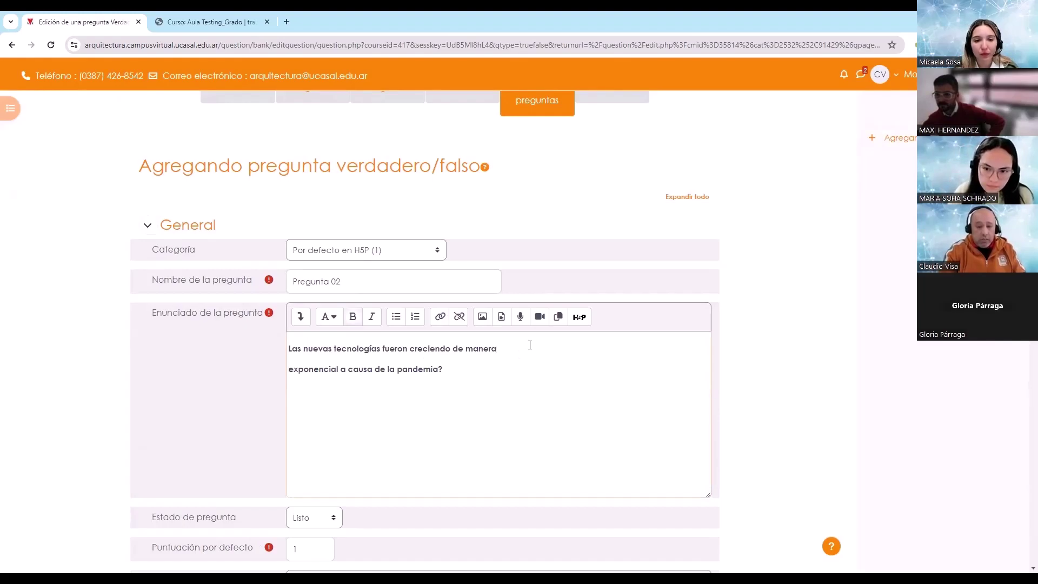
{"action": "key", "text": "ctrl+a"}
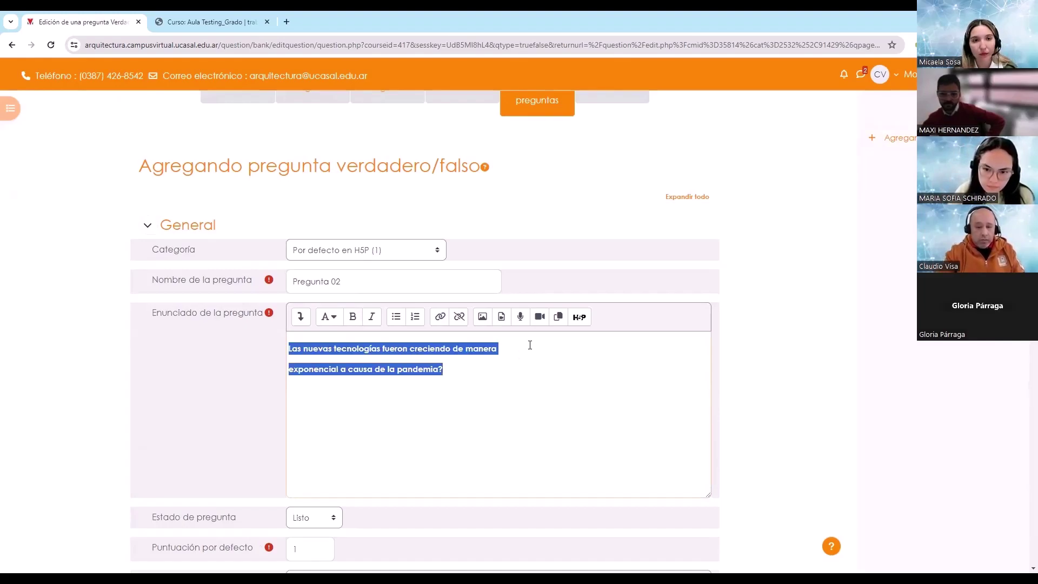
{"action": "left_click", "coordinate": [530, 345]}
- Set Respuesta correcta to Verdadero for Pregunta 02 and save the question
{"action": "scroll", "coordinate": [530, 345], "scroll_direction": "down", "scroll_amount": 8}
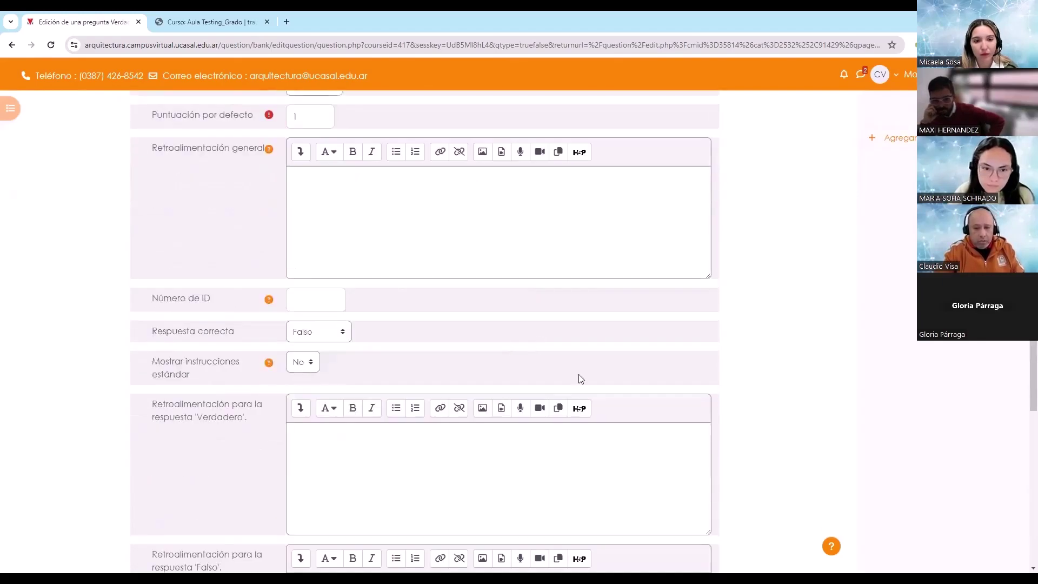
{"action": "left_click", "coordinate": [325, 332]}
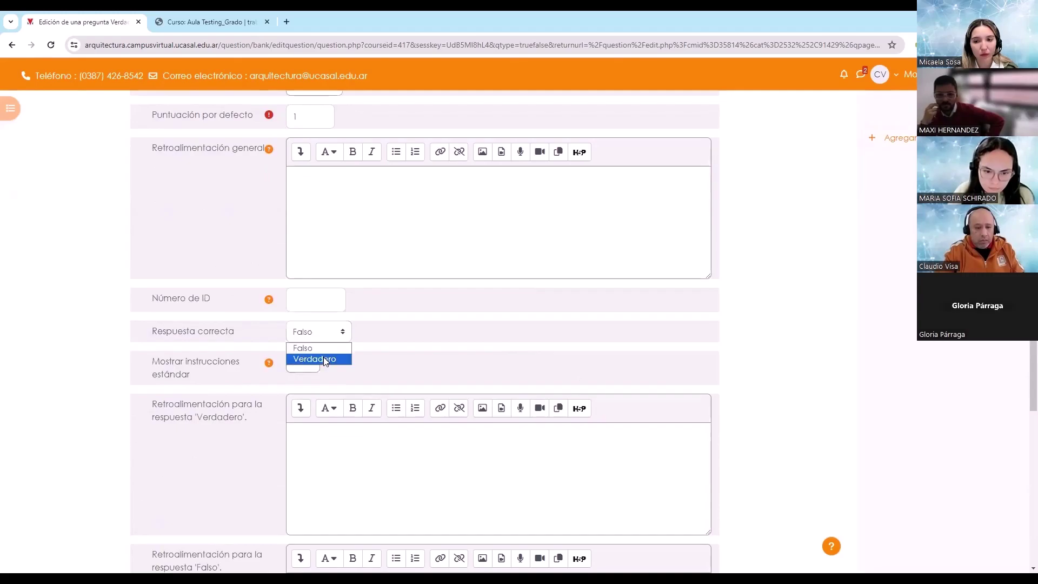
{"action": "left_click", "coordinate": [326, 359]}
{"action": "scroll", "coordinate": [740, 326], "scroll_direction": "down", "scroll_amount": 5}
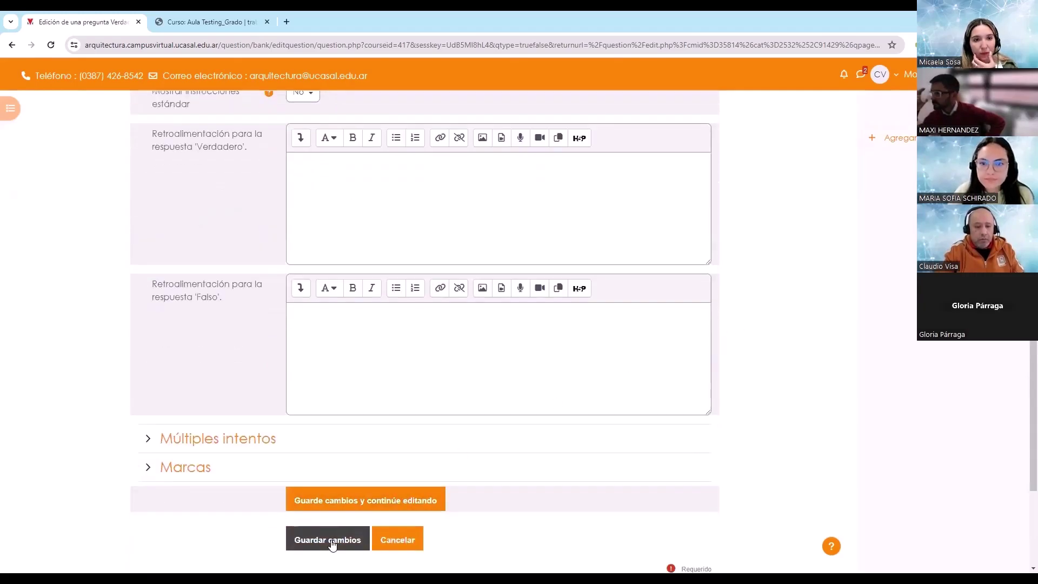
{"action": "left_click", "coordinate": [333, 540]}
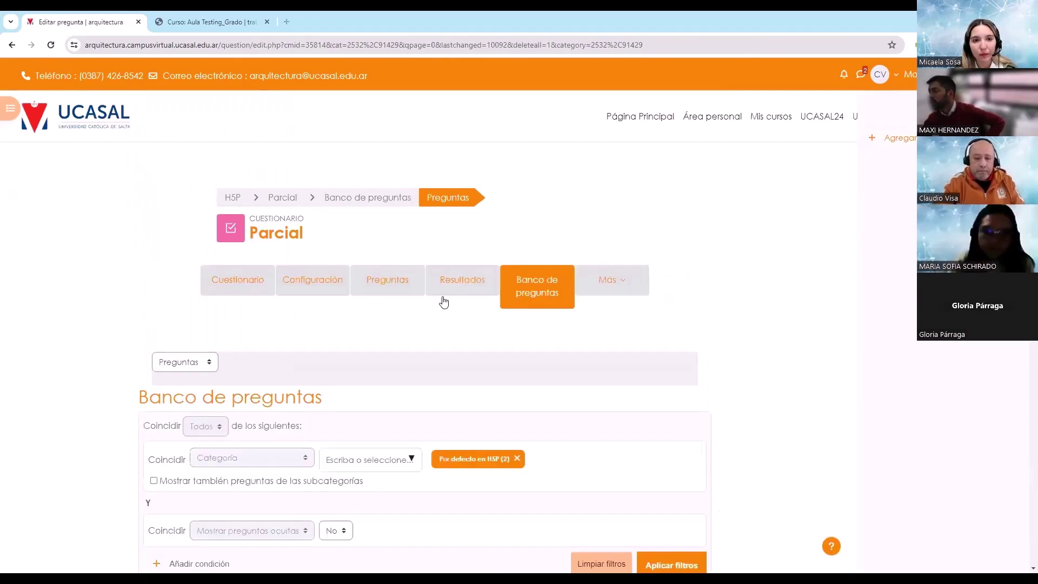
- Create a new Opción múltiple question in the question bank and name it Pregunta 03
{"action": "scroll", "coordinate": [653, 369], "scroll_direction": "down", "scroll_amount": 7}
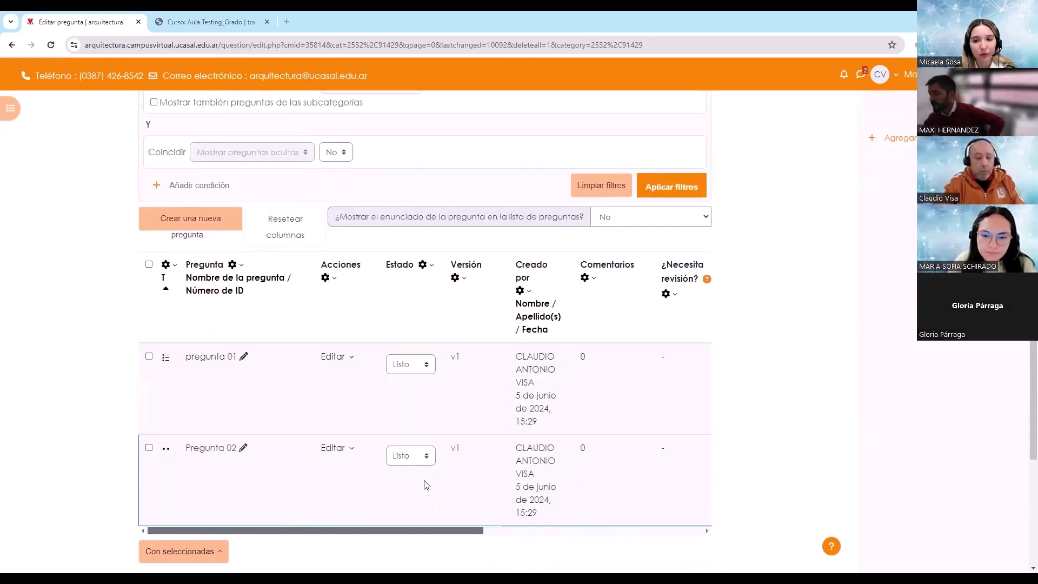
{"action": "left_click", "coordinate": [199, 219]}
{"action": "double_click", "coordinate": [457, 223]}
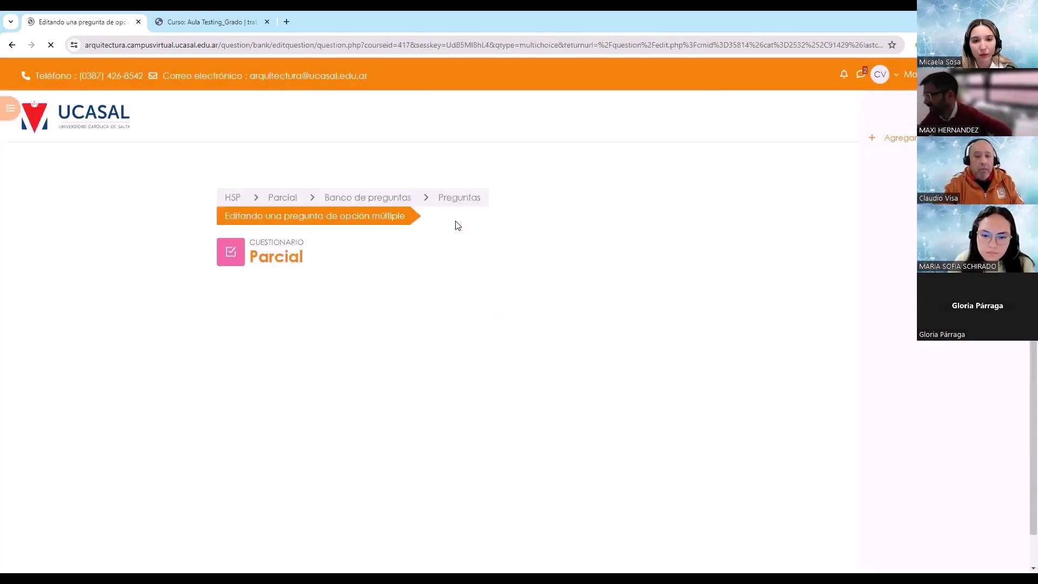
{"action": "left_click", "coordinate": [340, 497]}
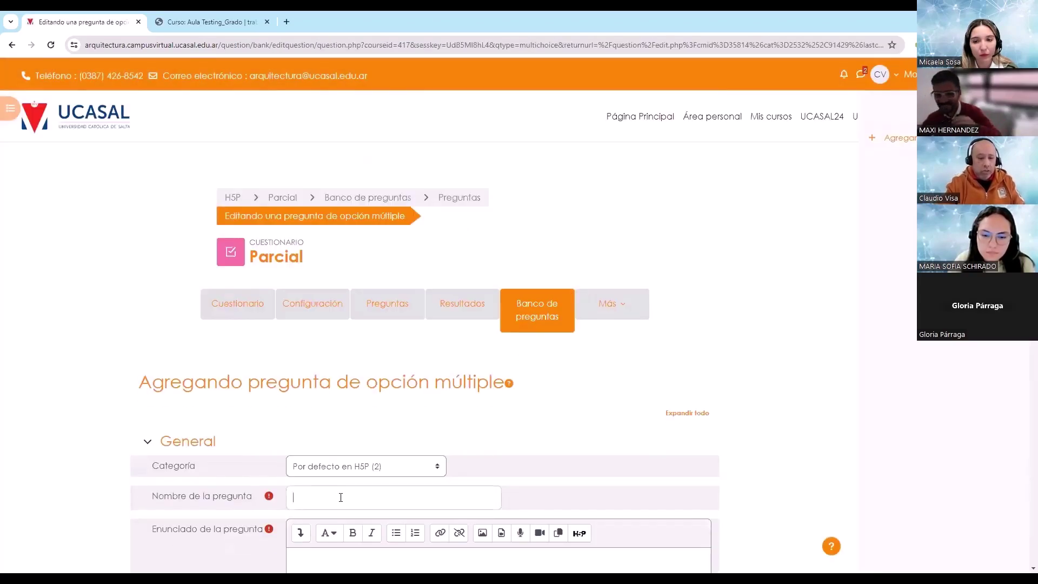
{"action": "type", "text": "Pregun"}
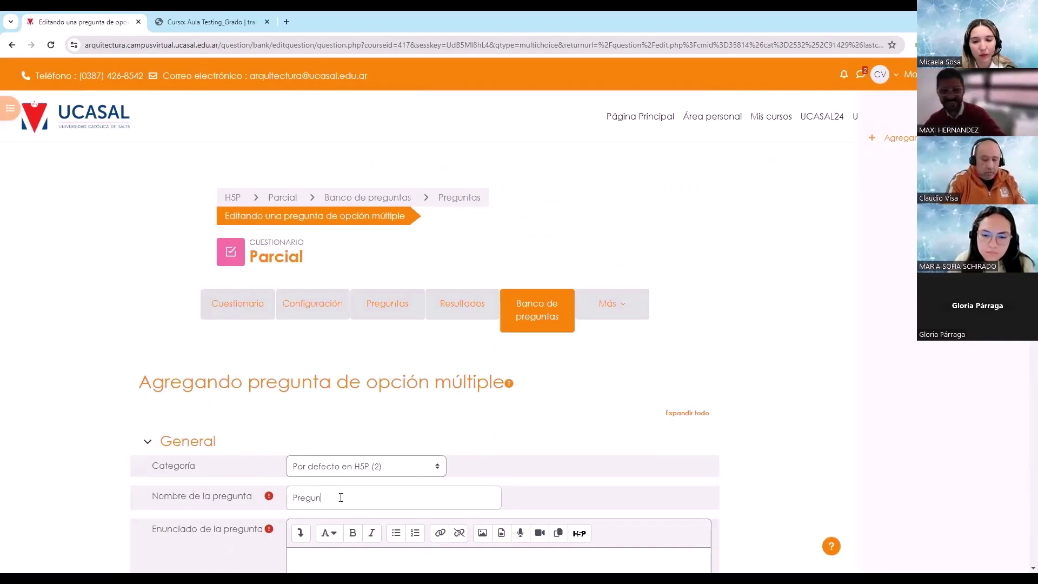
{"action": "type", "text": "ta"}
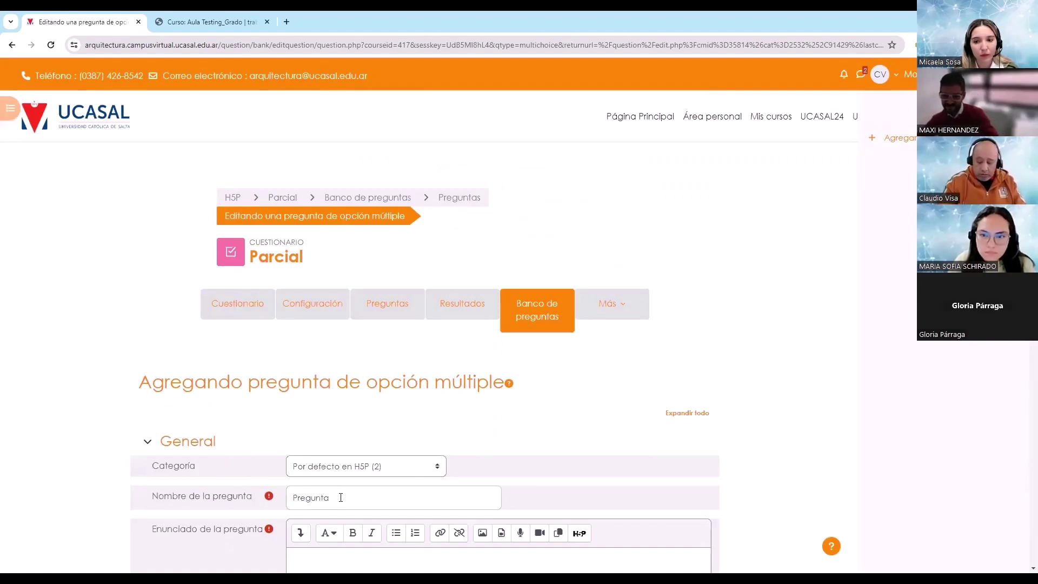
{"action": "type", "text": " 03"}
- Enter the statement "Porque no se podemos dar las mismas fórmulas de trabajo dentro del aula?" and set ¿Una o varias respuestas? to Se permiten varias respuestas
{"action": "scroll", "coordinate": [370, 496], "scroll_direction": "down", "scroll_amount": 3}
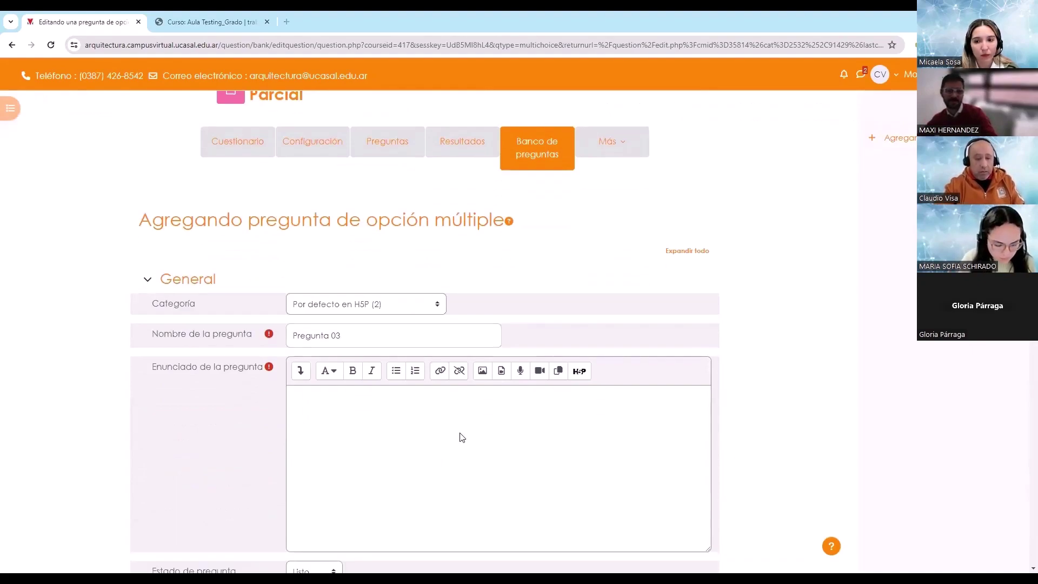
{"action": "type", "text": "Porque no se pudieron dar los mismos formulas de trabajo dentro del curso?"}
{"action": "scroll", "coordinate": [510, 428], "scroll_direction": "down", "scroll_amount": 10}
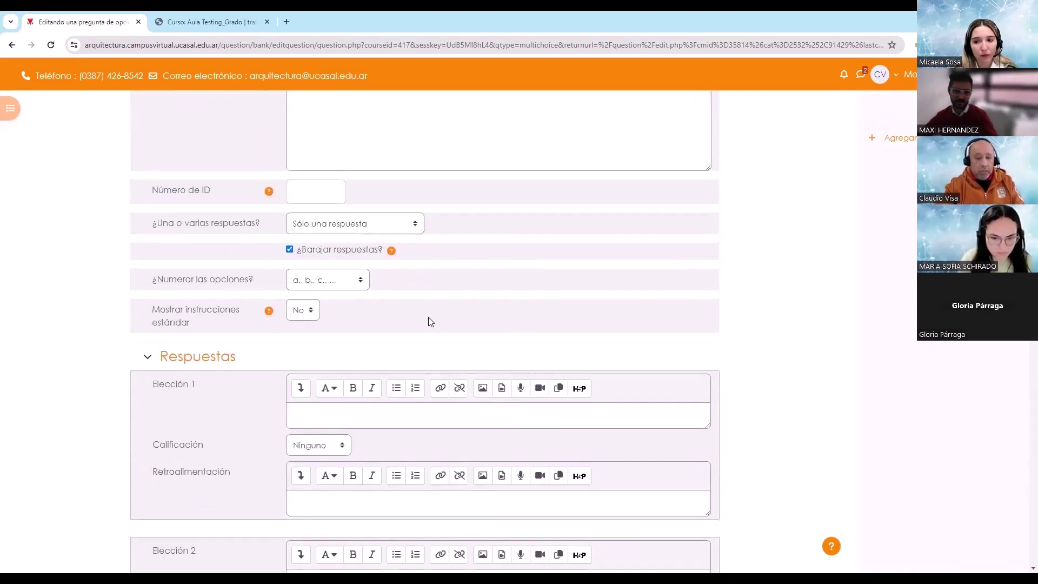
{"action": "left_click", "coordinate": [355, 224]}
{"action": "left_click", "coordinate": [354, 238]}
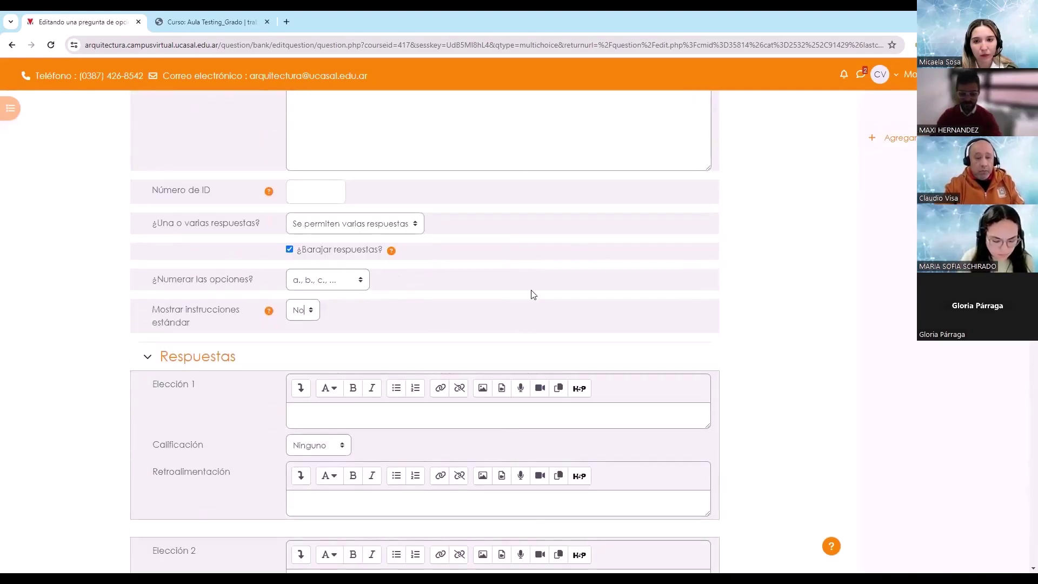
- Fill Elección 1 with "¿Existe una crisis a nivel educativo?" without list numbering and set its Calificación to 50%
{"action": "left_click", "coordinate": [315, 413]}
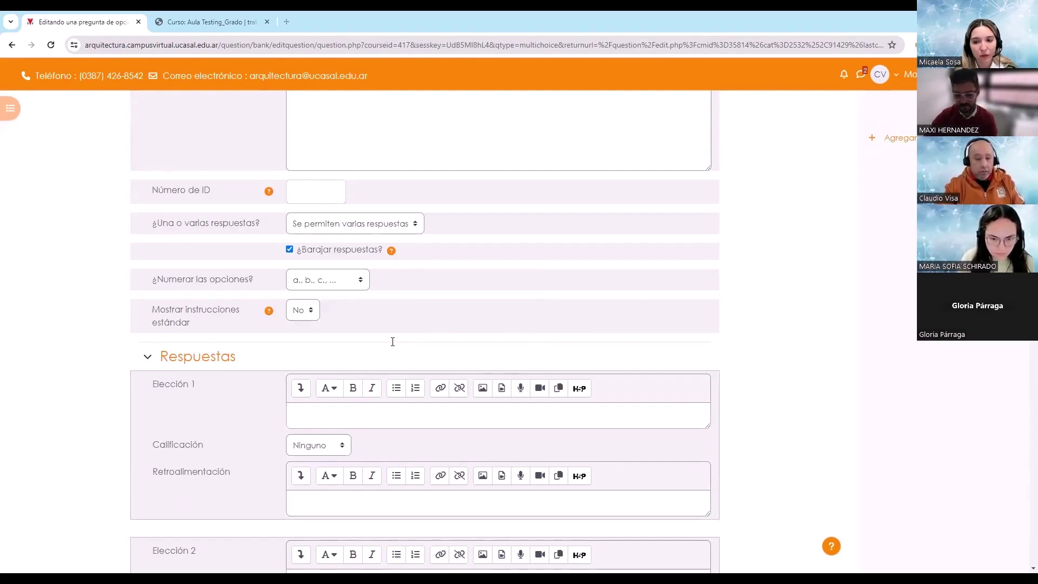
{"action": "type", "text": "¿Existe una crisis a nivel educativo?"}
{"action": "key", "text": "BackSpace"}
{"action": "key", "text": "BackSpace"}
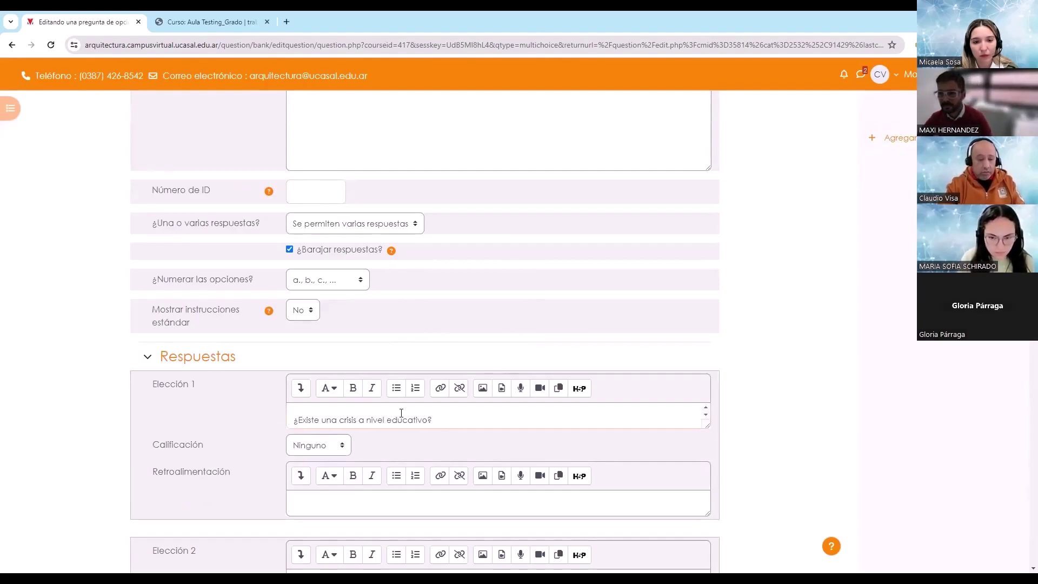
{"action": "key", "text": "Delete"}
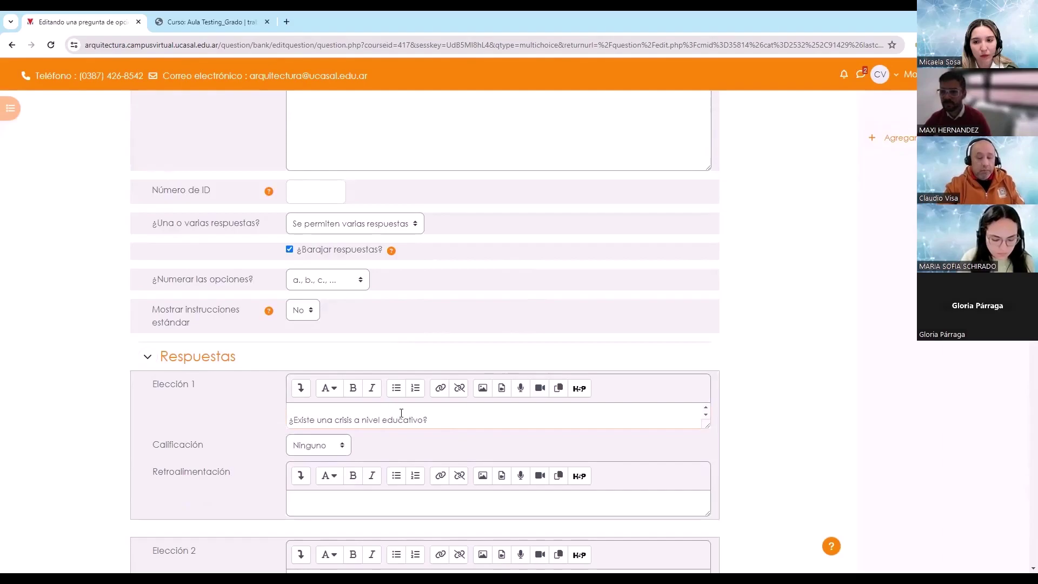
{"action": "scroll", "coordinate": [403, 414], "scroll_direction": "down", "scroll_amount": 1}
{"action": "scroll", "coordinate": [404, 415], "scroll_direction": "up", "scroll_amount": 1}
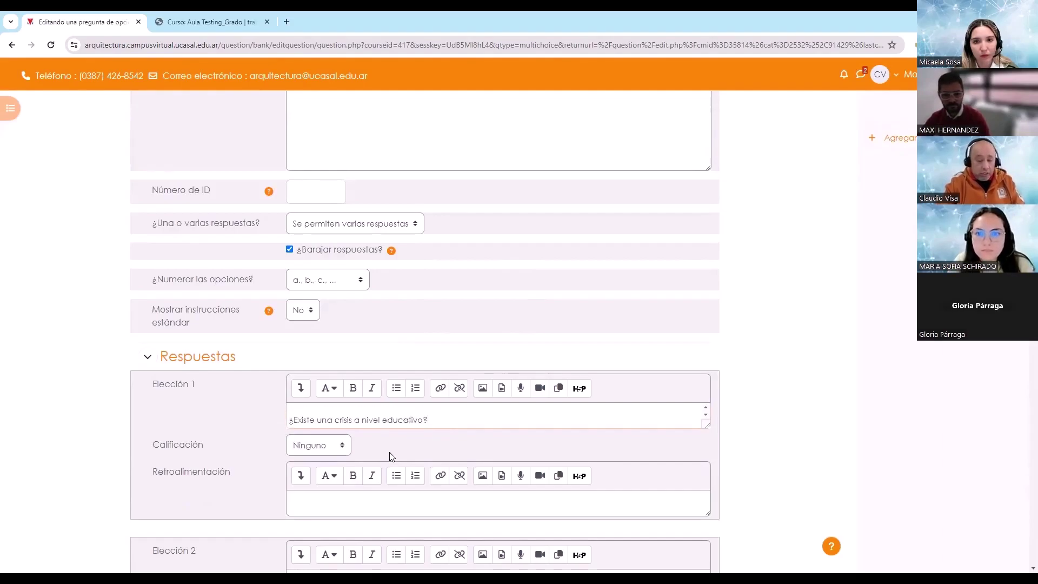
{"action": "left_click", "coordinate": [326, 446]}
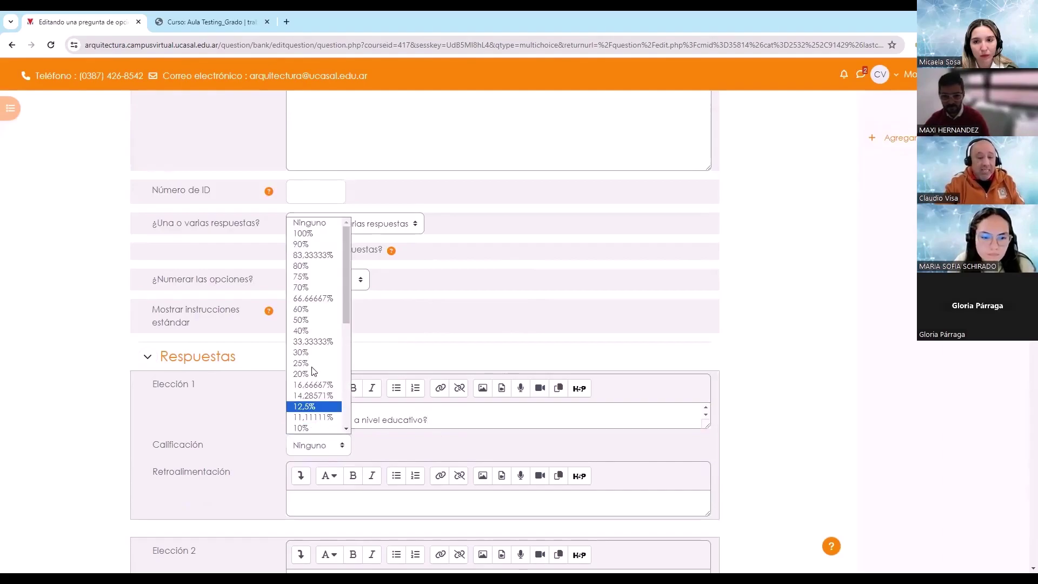
{"action": "left_click", "coordinate": [306, 322]}
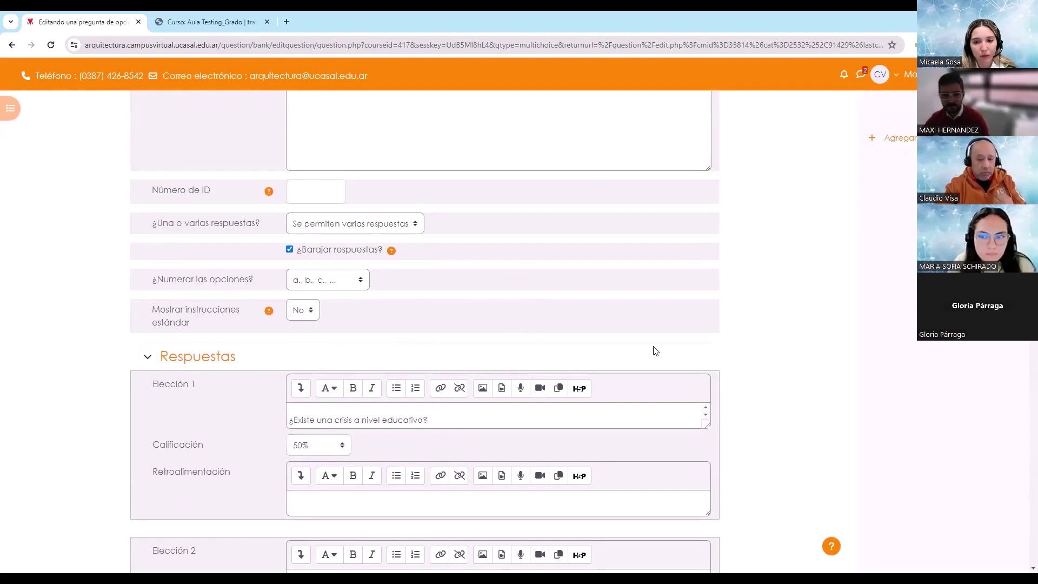
- Fill Elección 2 with "¿Existe una barrera digital?" without list numbering and set its Calificación to 50%
{"action": "scroll", "coordinate": [755, 349], "scroll_direction": "down", "scroll_amount": 4}
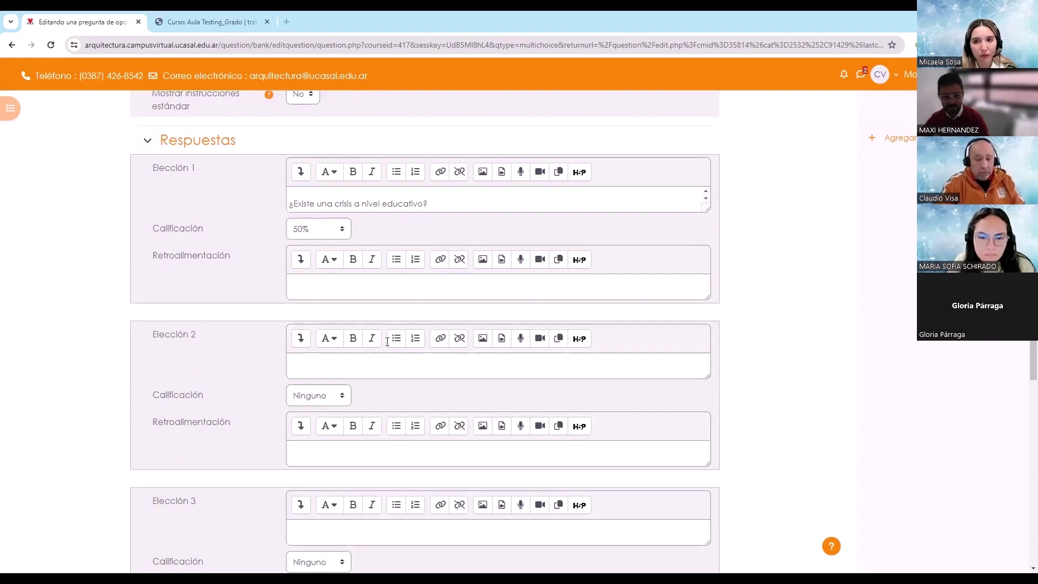
{"action": "left_click", "coordinate": [322, 369]}
{"action": "type", "text": "¿Existe una barrera digital?"}
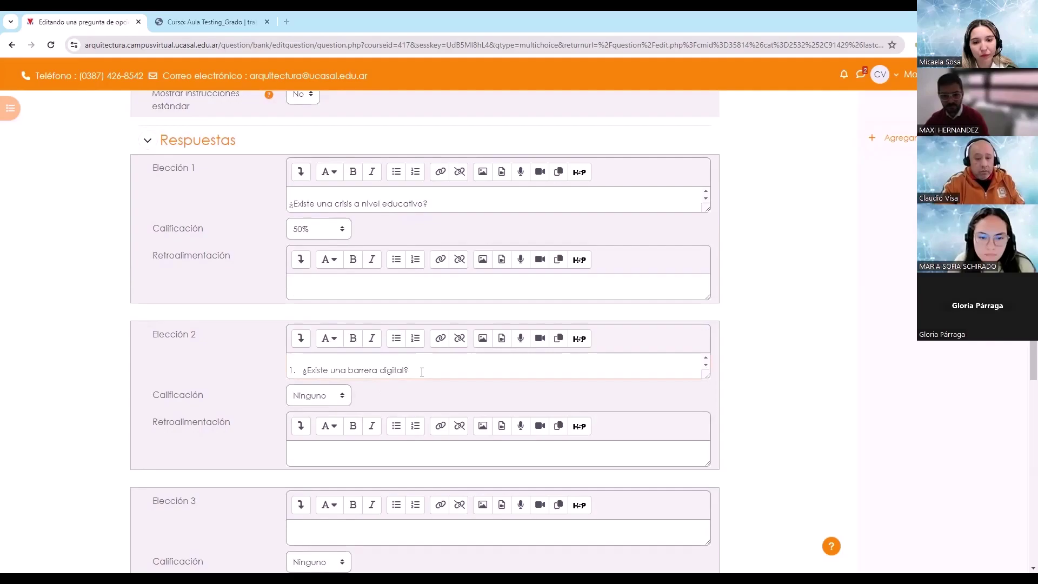
{"action": "key", "text": "Home"}
{"action": "key", "text": "BackSpace"}
{"action": "key", "text": "BackSpace"}
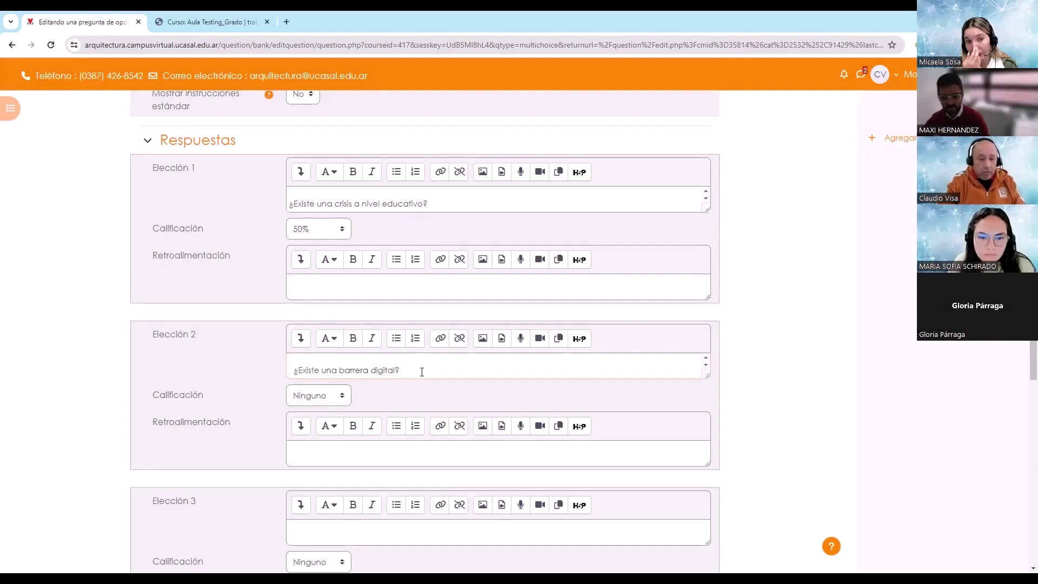
{"action": "key", "text": "Delete"}
{"action": "key", "text": "ctrl+z"}
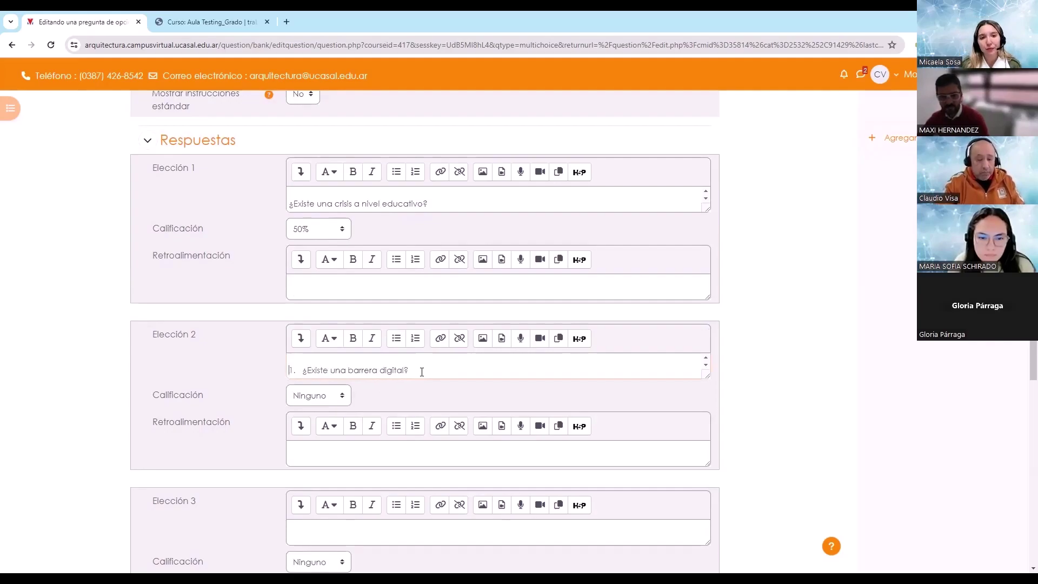
{"action": "key", "text": "Home"}
{"action": "key", "text": "BackSpace"}
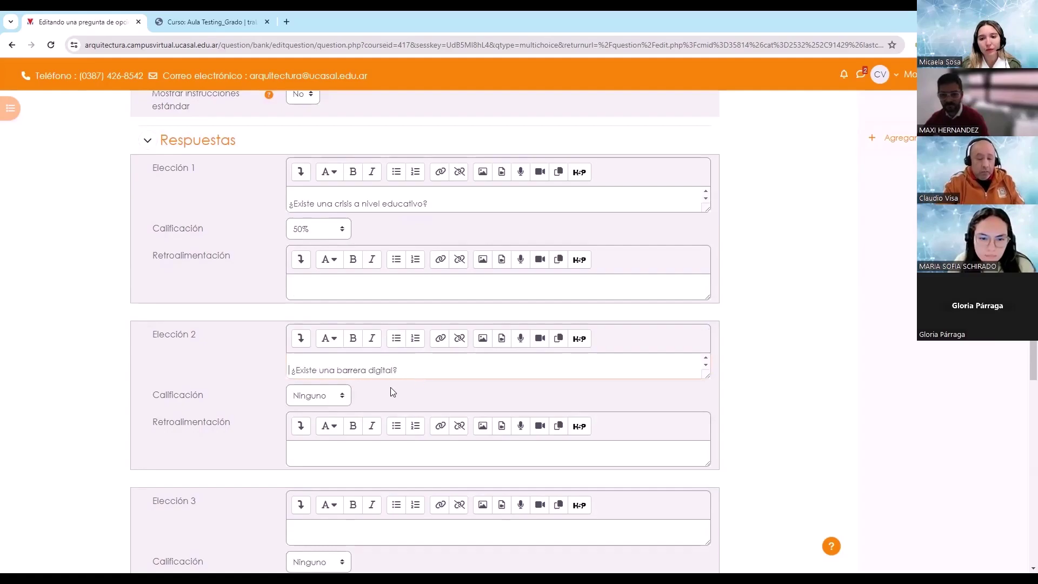
{"action": "left_click", "coordinate": [328, 395]}
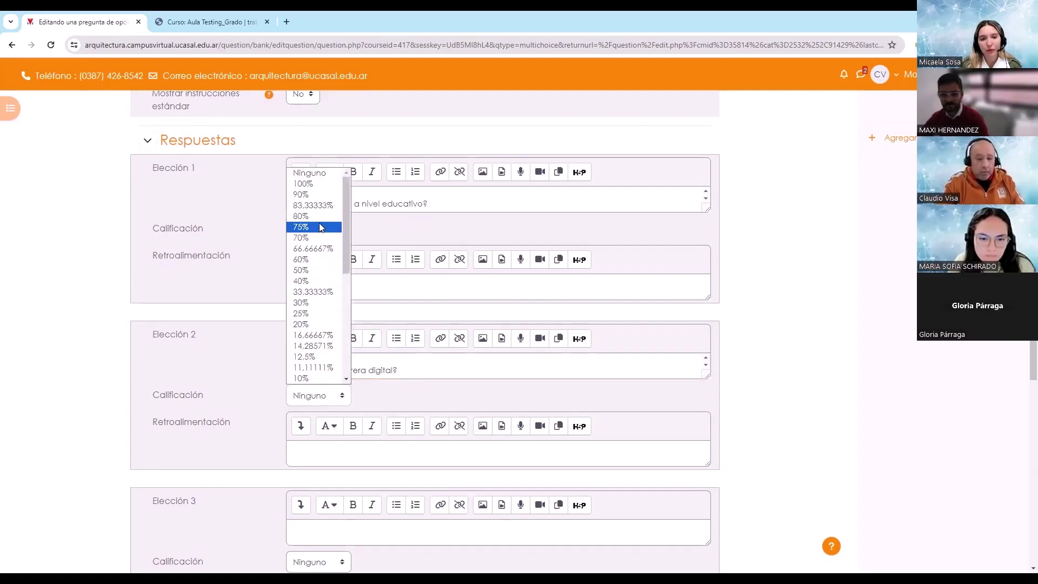
{"action": "left_click", "coordinate": [313, 270]}
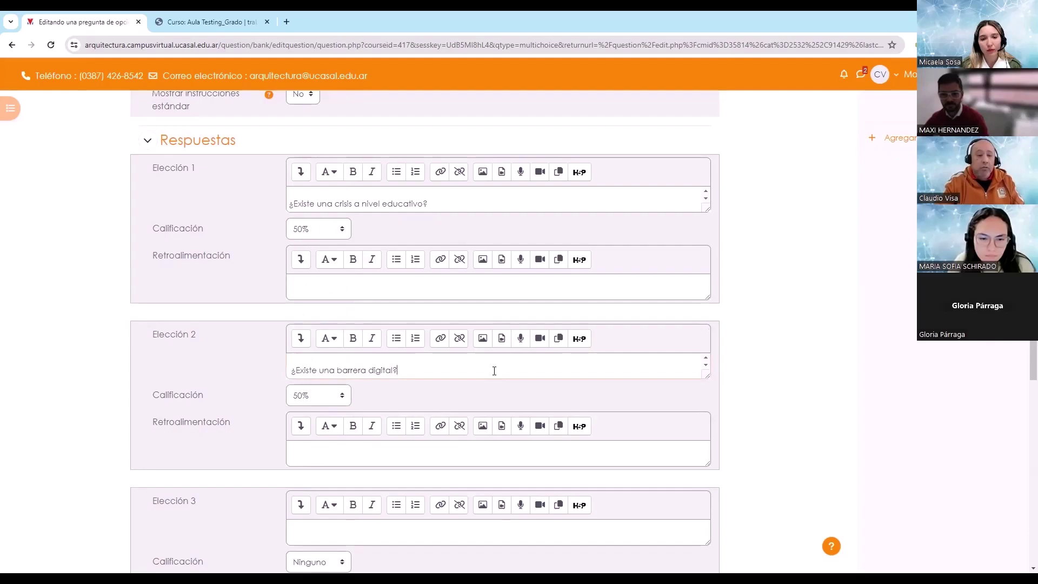
- Enter "¿El problema es el docente?" as the text of Elección 3
{"action": "scroll", "coordinate": [728, 368], "scroll_direction": "down", "scroll_amount": 1}
{"action": "scroll", "coordinate": [728, 369], "scroll_direction": "down", "scroll_amount": 1}
{"action": "left_click", "coordinate": [341, 420]}
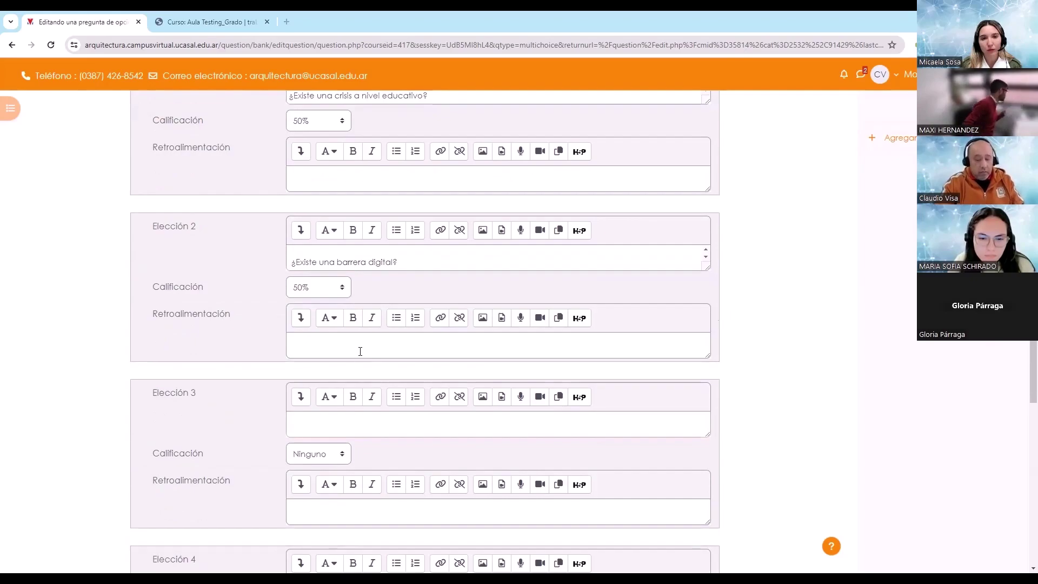
{"action": "type", "text": "¿El problema es el docente?"}
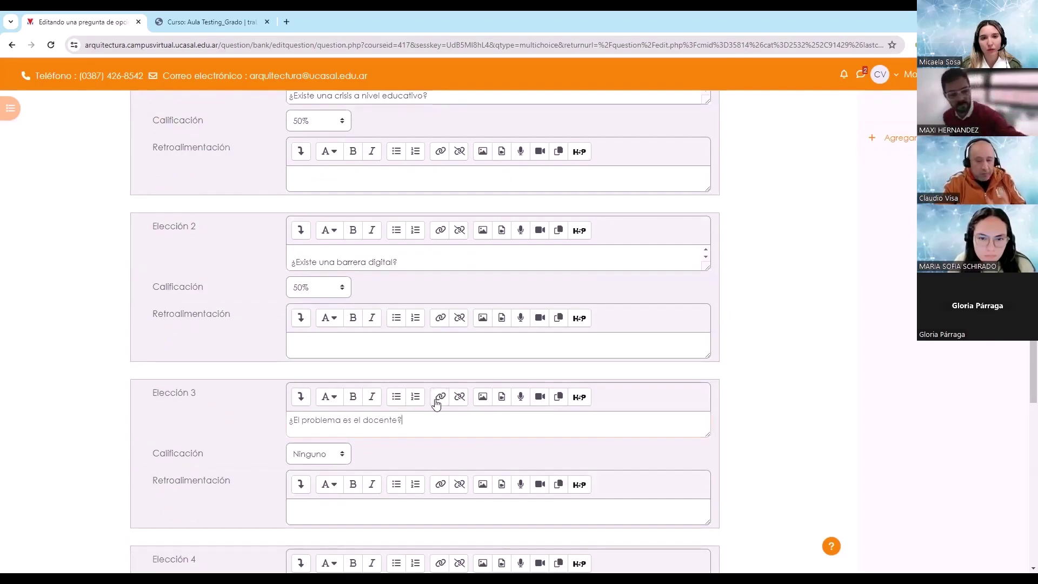
- Review the statement and answer choices of Pregunta 03 and save the question to the question bank
{"action": "scroll", "coordinate": [730, 396], "scroll_direction": "down", "scroll_amount": 9}
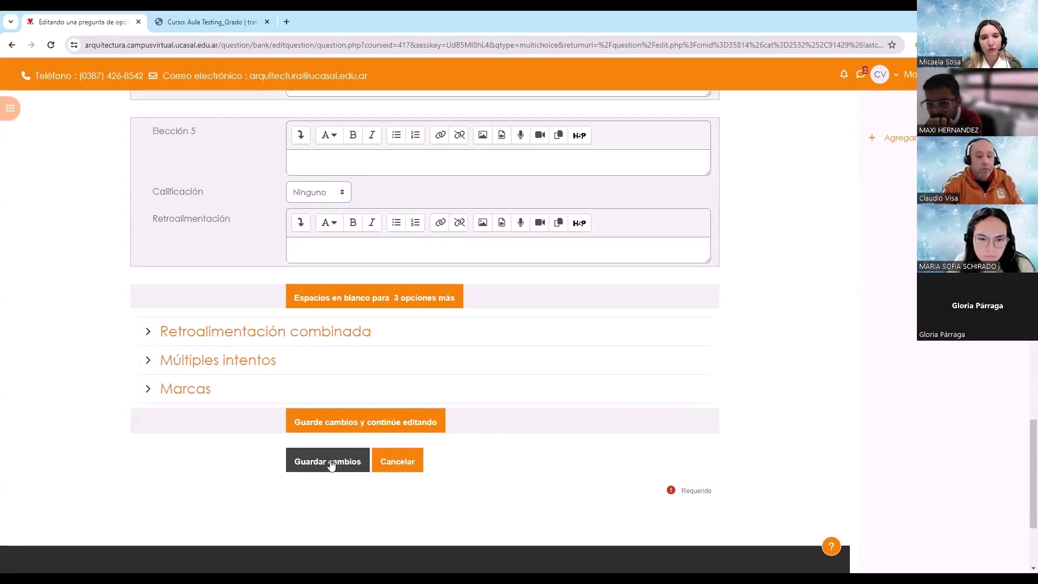
{"action": "scroll", "coordinate": [620, 412], "scroll_direction": "up", "scroll_amount": 10}
{"action": "scroll", "coordinate": [622, 412], "scroll_direction": "up", "scroll_amount": 15}
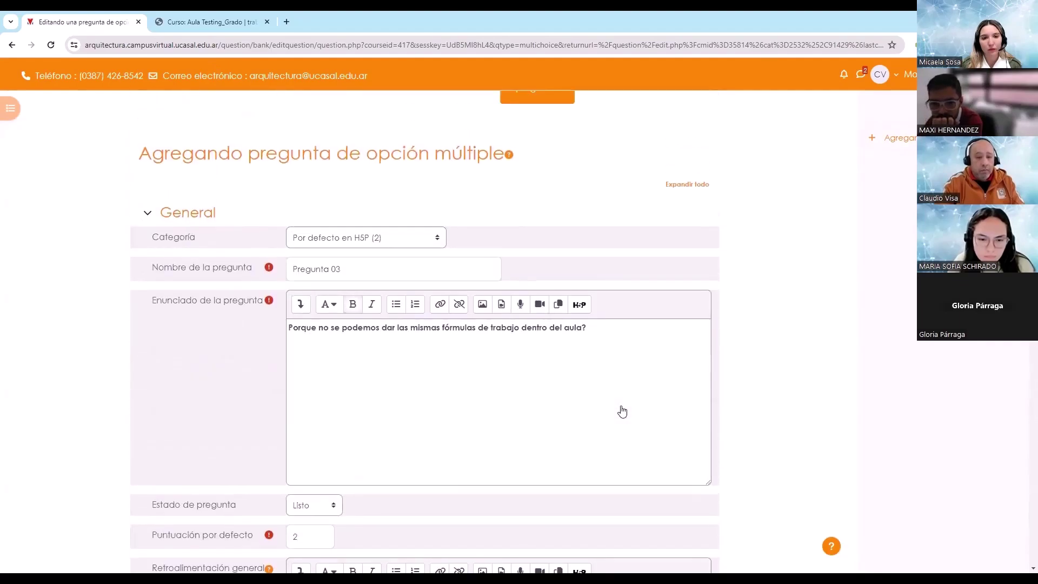
{"action": "scroll", "coordinate": [622, 412], "scroll_direction": "down", "scroll_amount": 15}
{"action": "scroll", "coordinate": [622, 412], "scroll_direction": "down", "scroll_amount": 1}
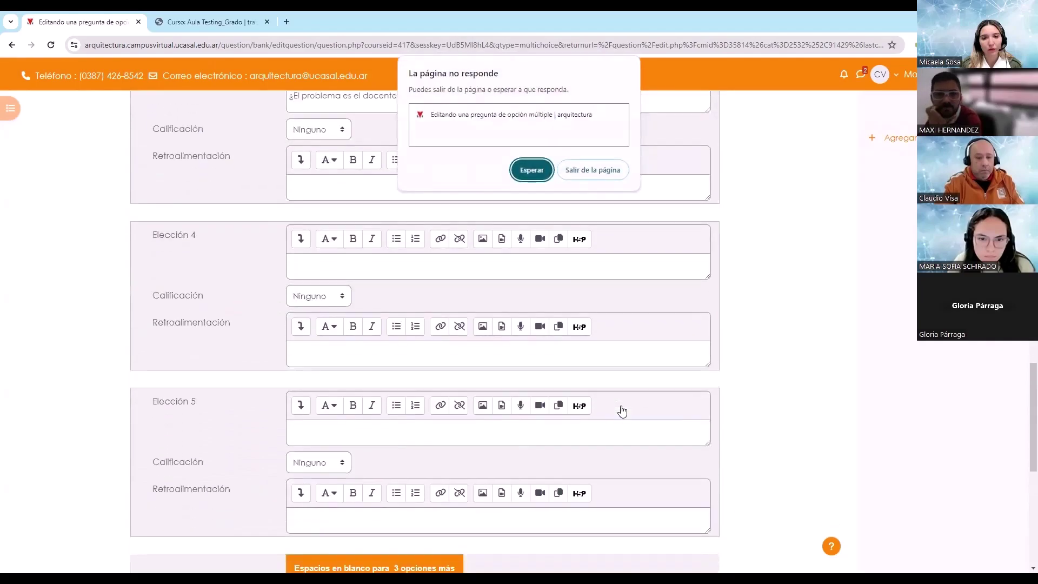
{"action": "left_click", "coordinate": [532, 169]}
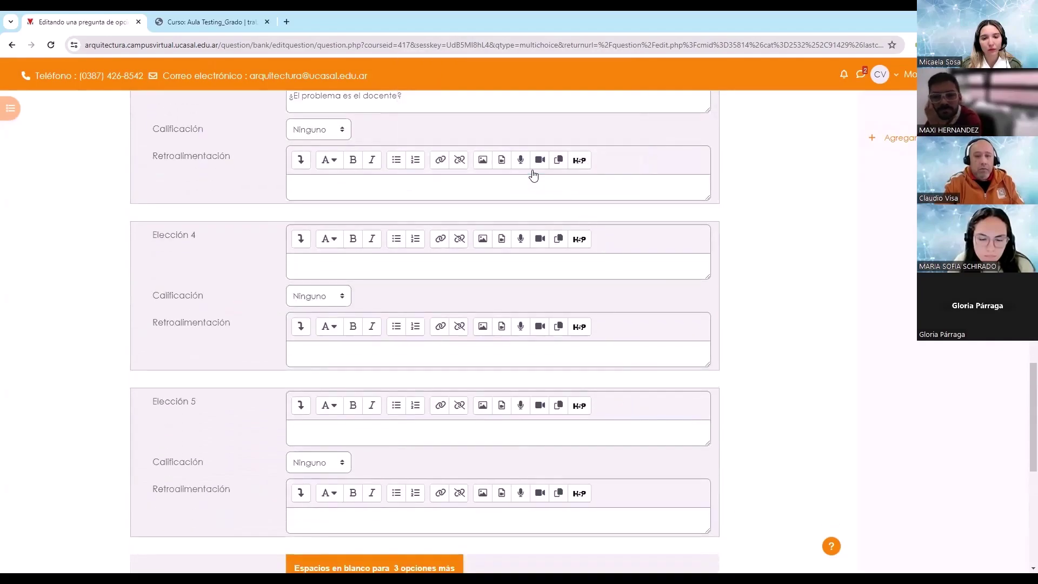
{"action": "scroll", "coordinate": [746, 318], "scroll_direction": "down", "scroll_amount": 6}
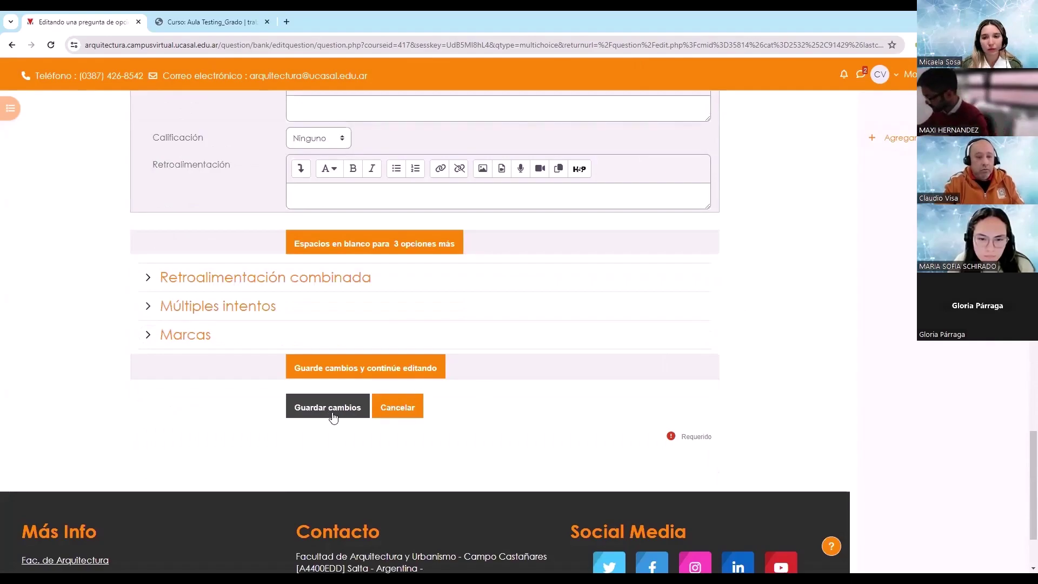
{"action": "left_click", "coordinate": [399, 409]}
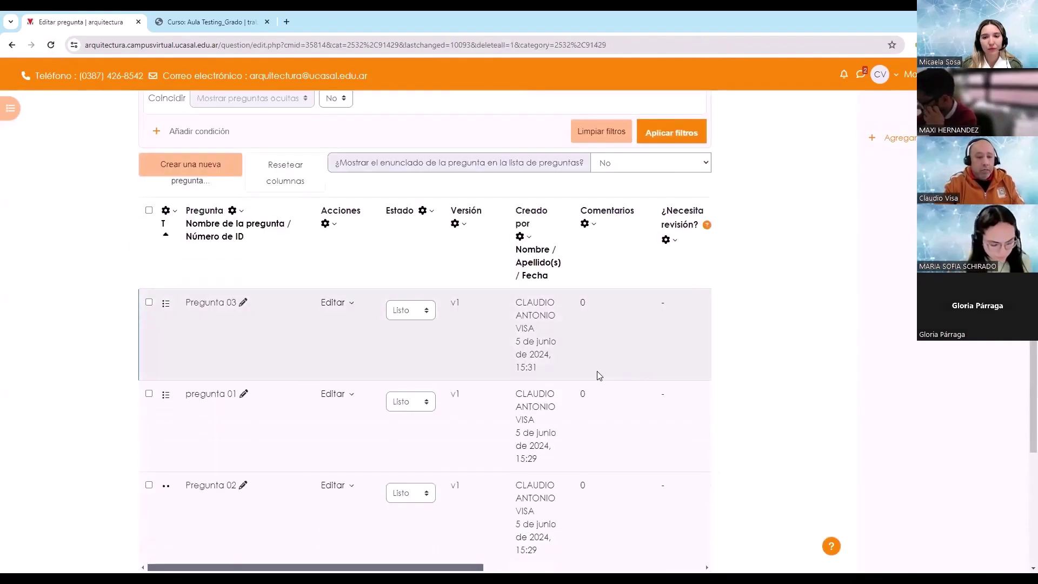
- Preview Pregunta 03, submit it with the "crisis a nivel educativo" and "barrera digital" choices ticked, and restart the preview
{"action": "left_click", "coordinate": [348, 305]}
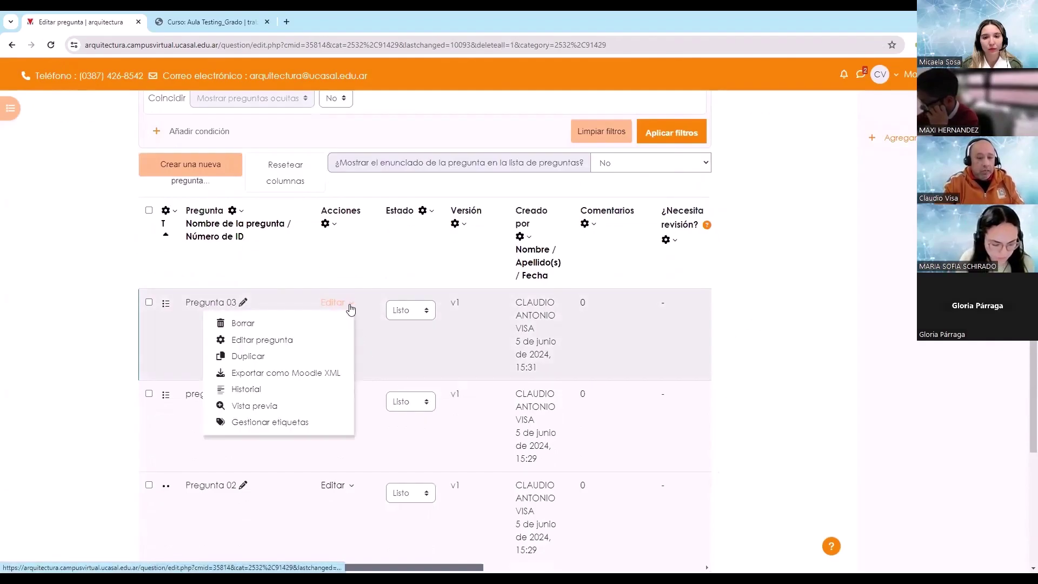
{"action": "left_click", "coordinate": [252, 411]}
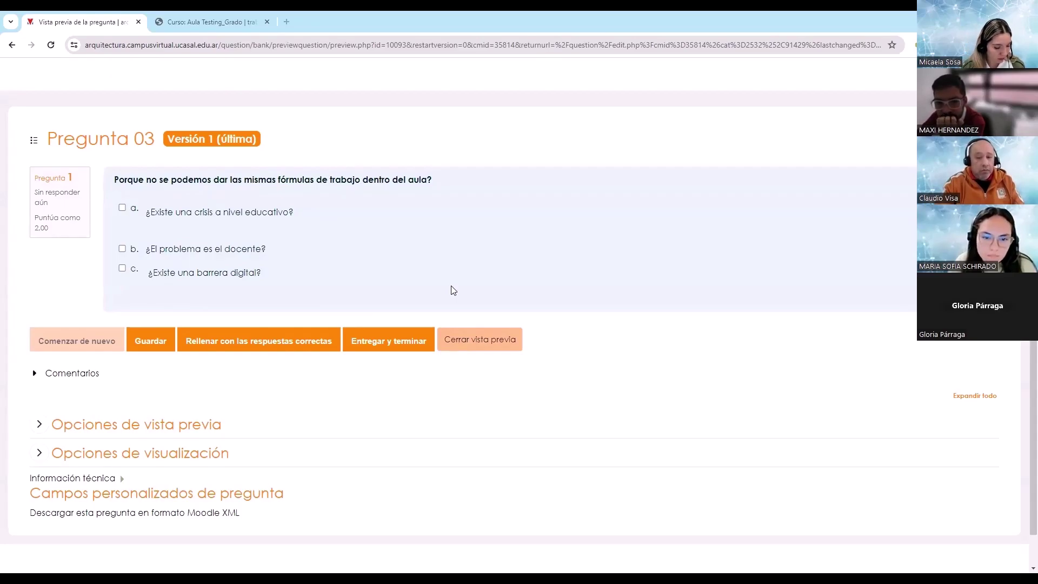
{"action": "left_click", "coordinate": [124, 209]}
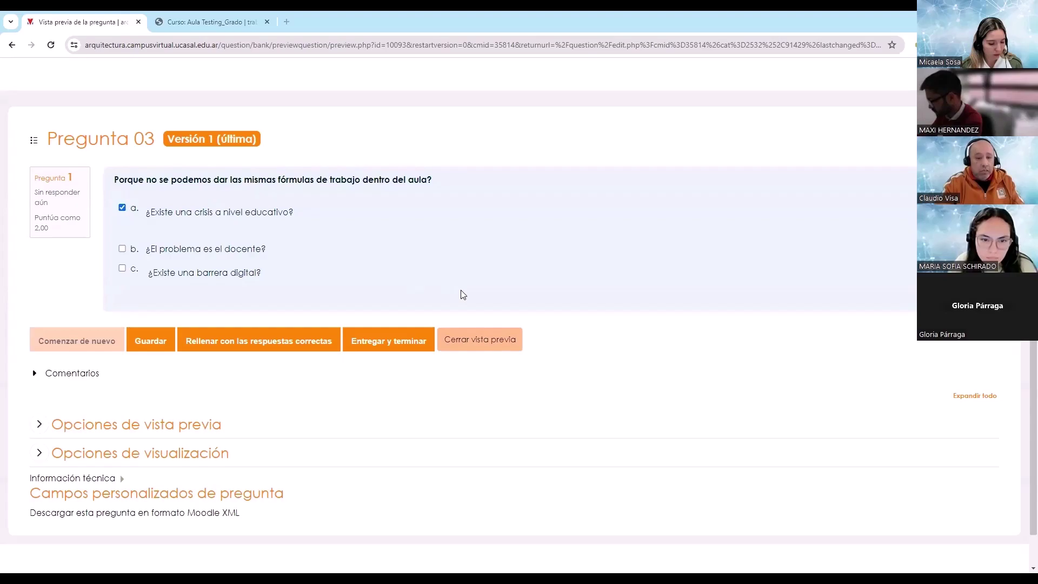
{"action": "left_click", "coordinate": [123, 269]}
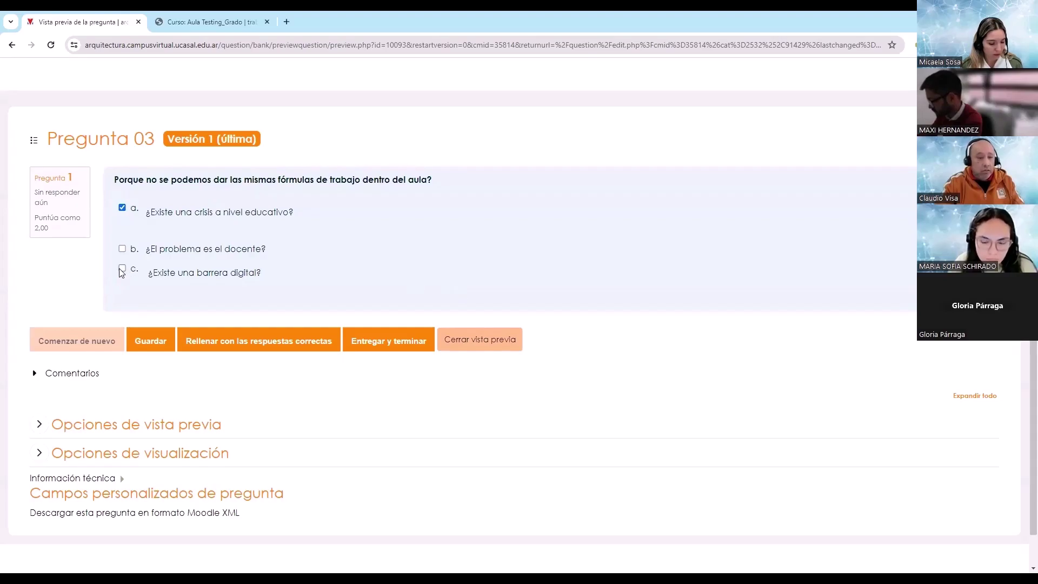
{"action": "left_click", "coordinate": [373, 341]}
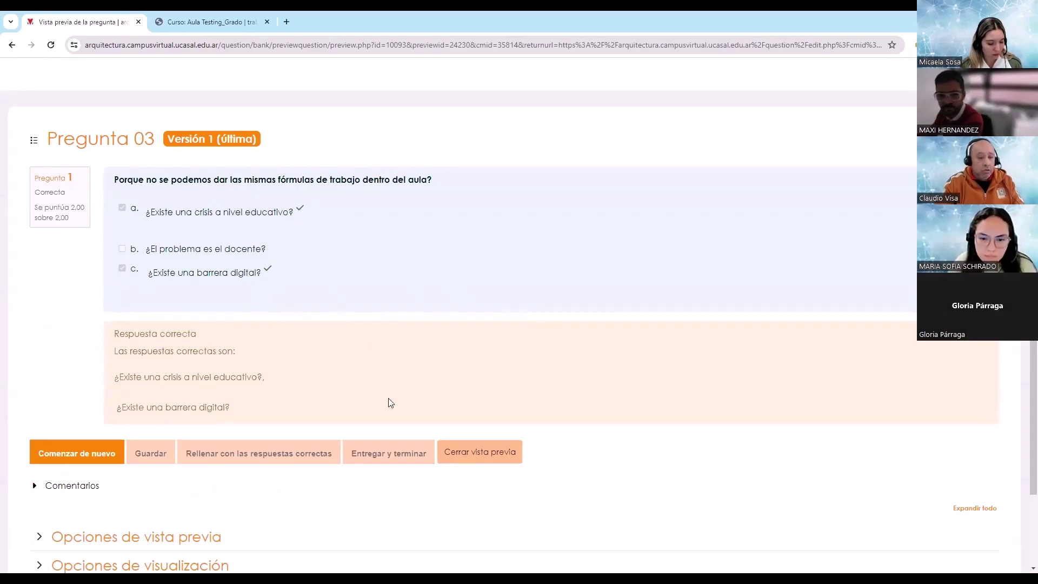
{"action": "left_click", "coordinate": [94, 457]}
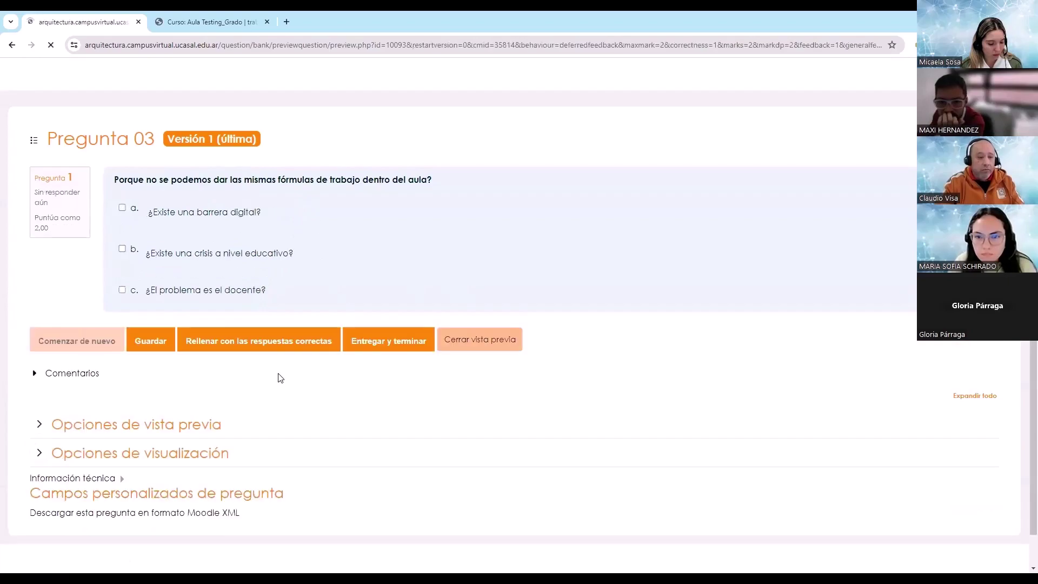
- Submit the Pregunta 03 preview with all three choices ticked, check its grading, and close the preview
{"action": "left_click", "coordinate": [122, 208]}
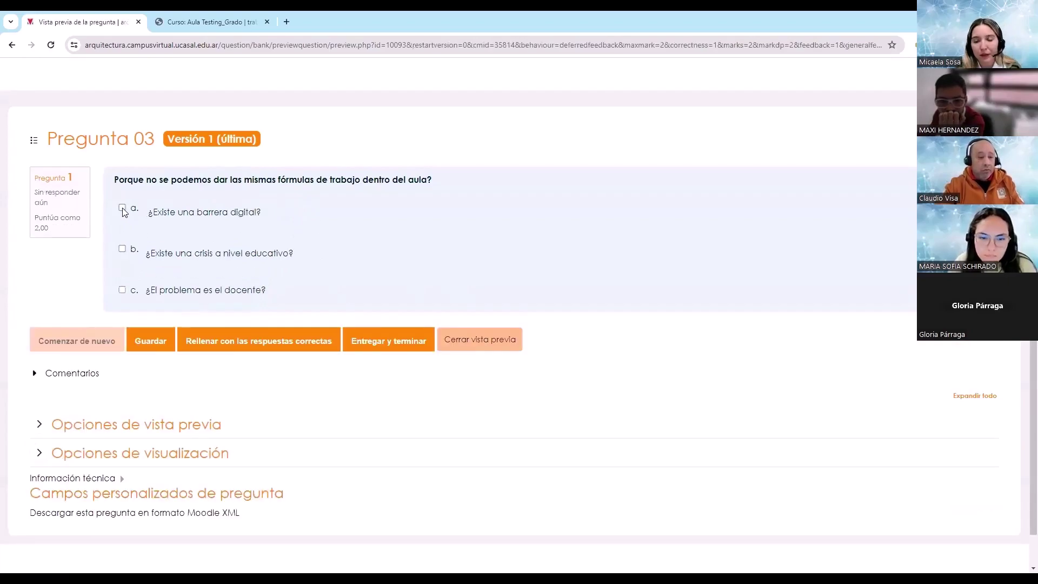
{"action": "left_click", "coordinate": [122, 249]}
{"action": "left_click", "coordinate": [123, 290]}
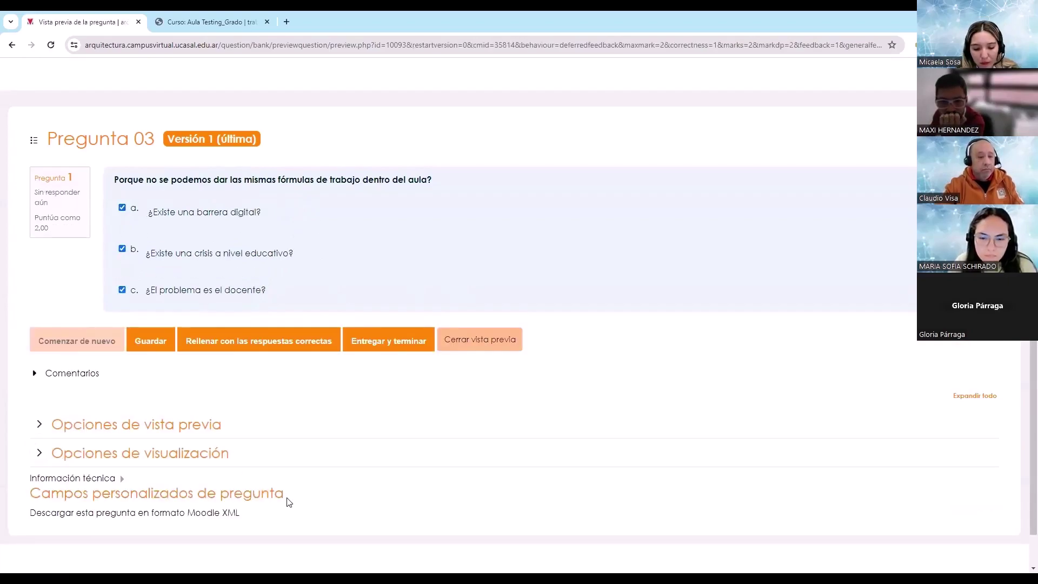
{"action": "left_click", "coordinate": [382, 345]}
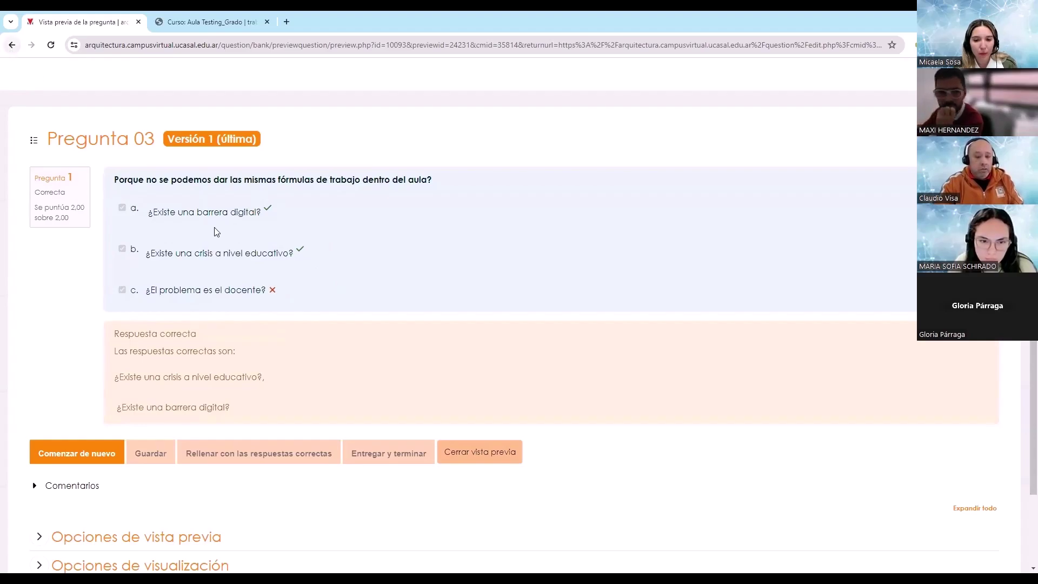
{"action": "left_click", "coordinate": [486, 454]}
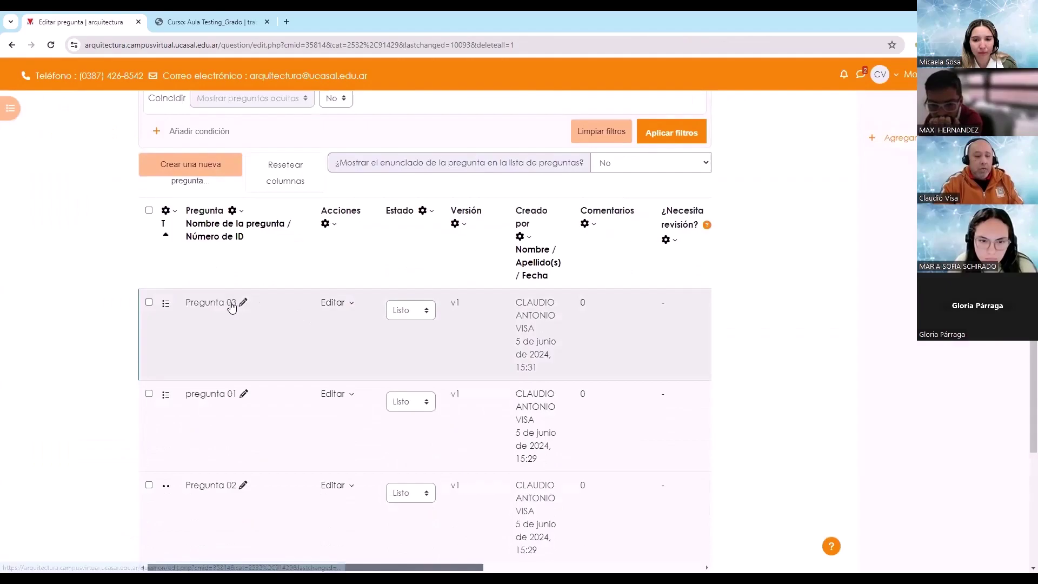
- Open Pregunta 03 from the question bank for editing and go to its Respuestas section
{"action": "left_click", "coordinate": [336, 304]}
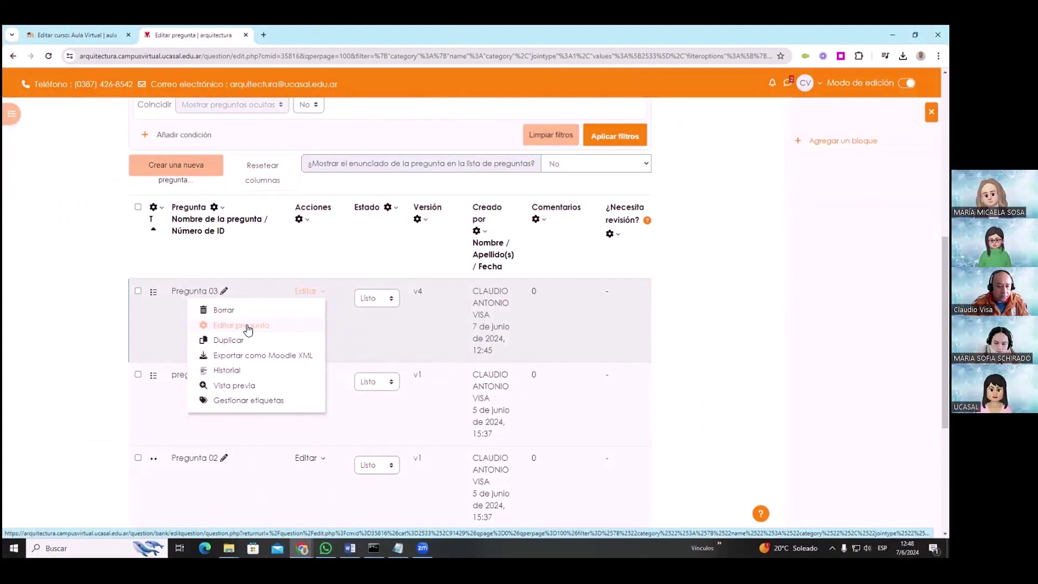
{"action": "left_click", "coordinate": [248, 327]}
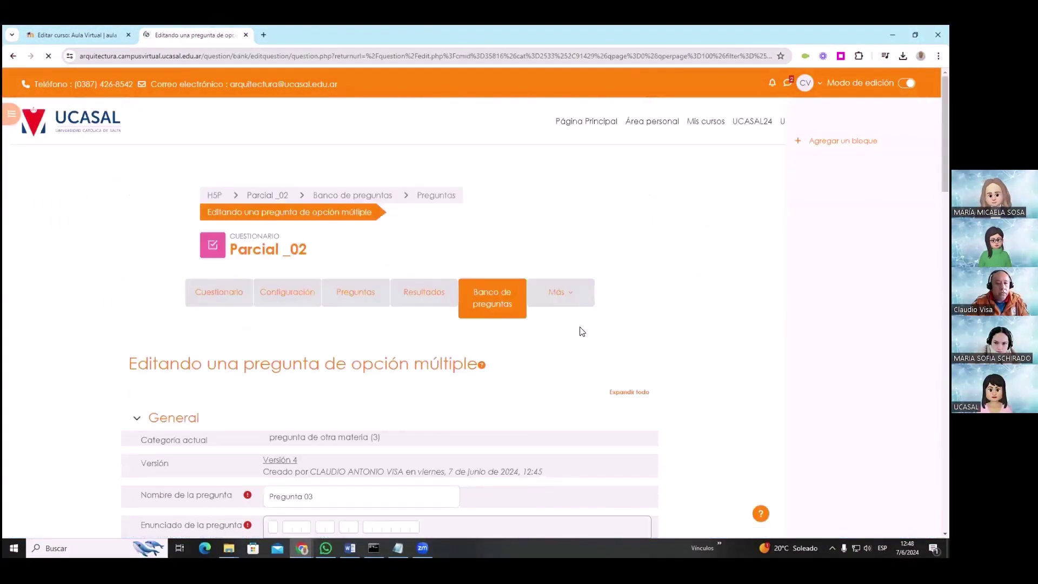
{"action": "scroll", "coordinate": [579, 325], "scroll_direction": "down", "scroll_amount": 3}
{"action": "scroll", "coordinate": [580, 321], "scroll_direction": "down", "scroll_amount": 12}
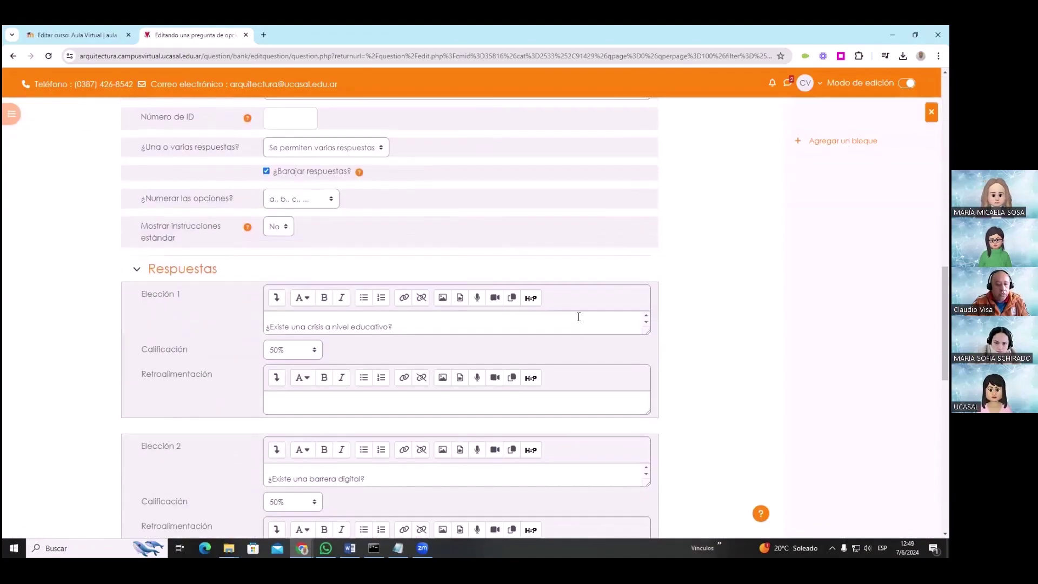
{"action": "triple_click", "coordinate": [579, 319]}
{"action": "key", "text": "BackSpace"}
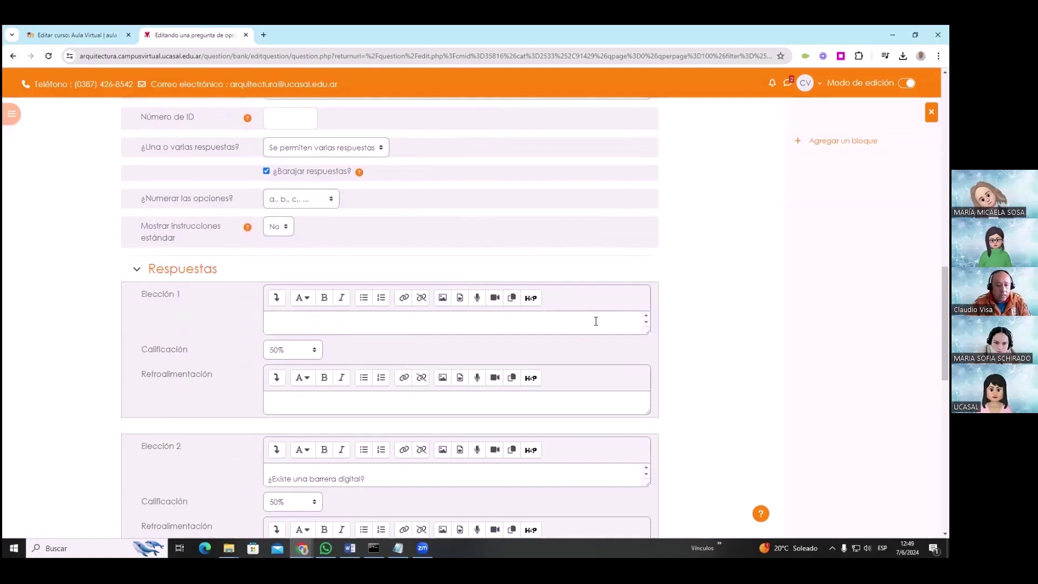
{"action": "key", "text": "ctrl+z"}
- Review the remaining answer choices, switch to Calculadora to divide 100 by 3, and return to the question form
{"action": "scroll", "coordinate": [687, 313], "scroll_direction": "down", "scroll_amount": 1}
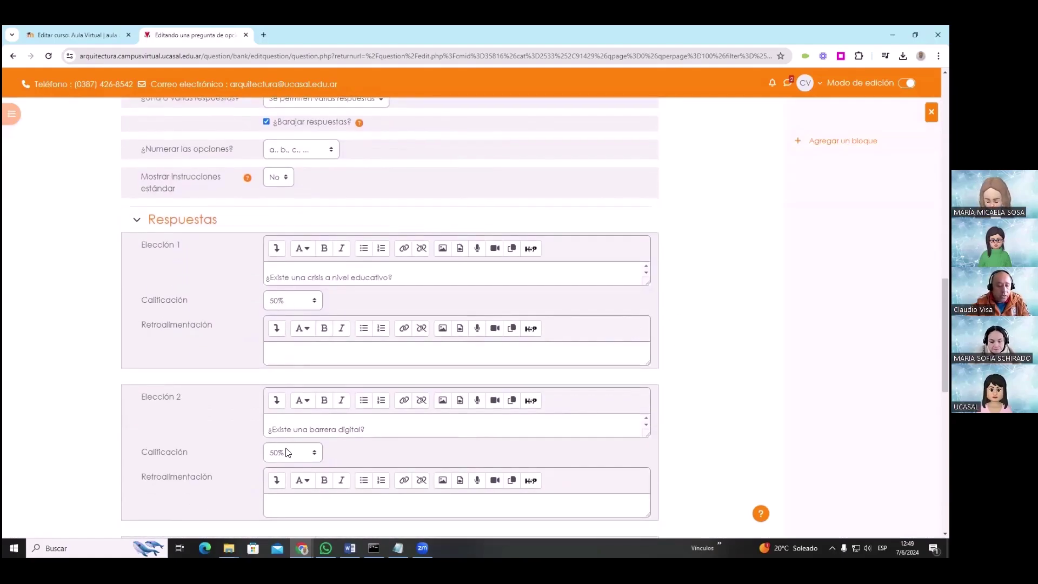
{"action": "scroll", "coordinate": [673, 362], "scroll_direction": "down", "scroll_amount": 5}
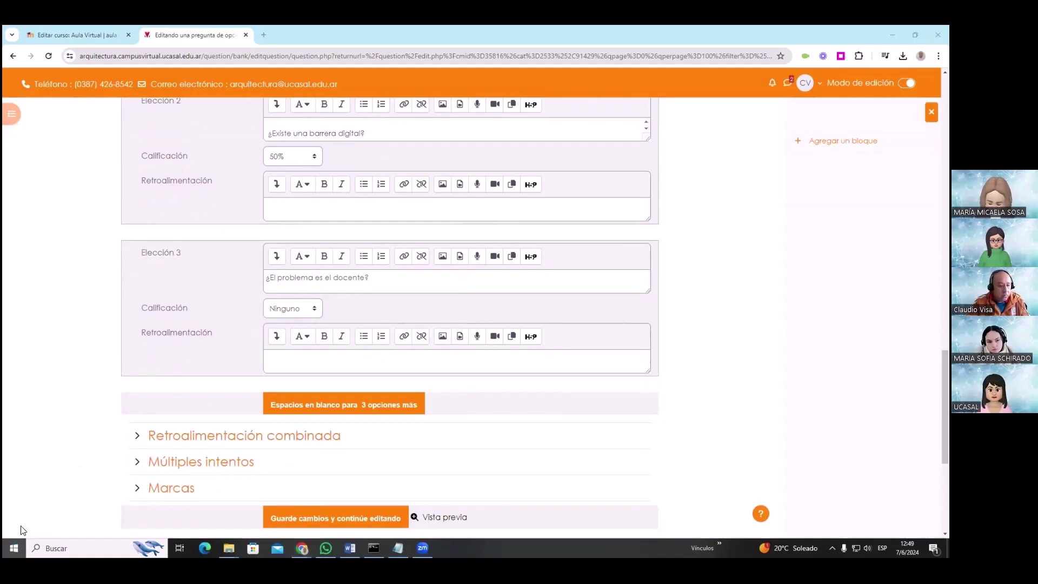
{"action": "key", "text": "super"}
{"action": "left_click", "coordinate": [61, 487]}
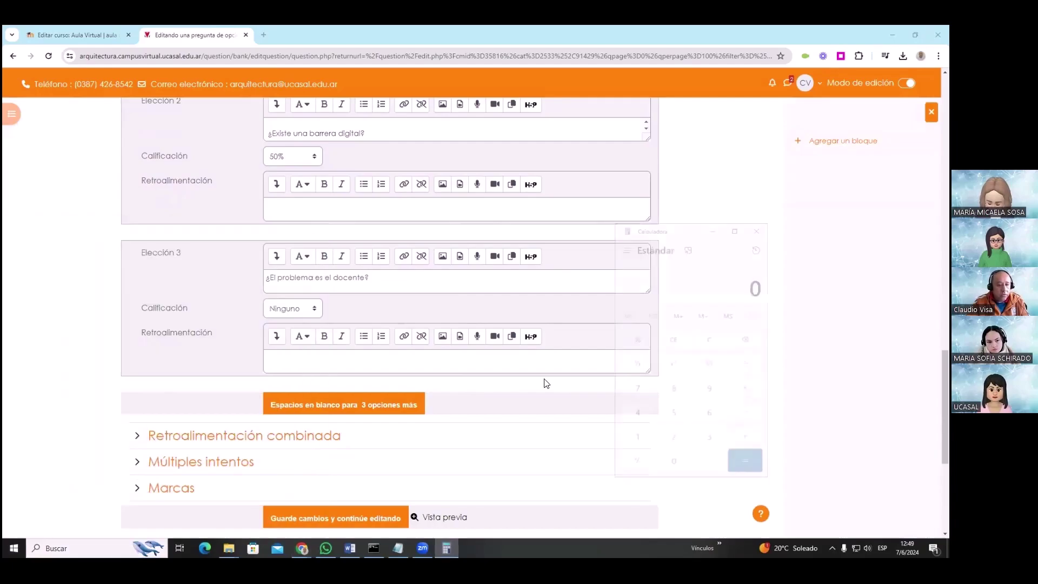
{"action": "type", "text": "100"}
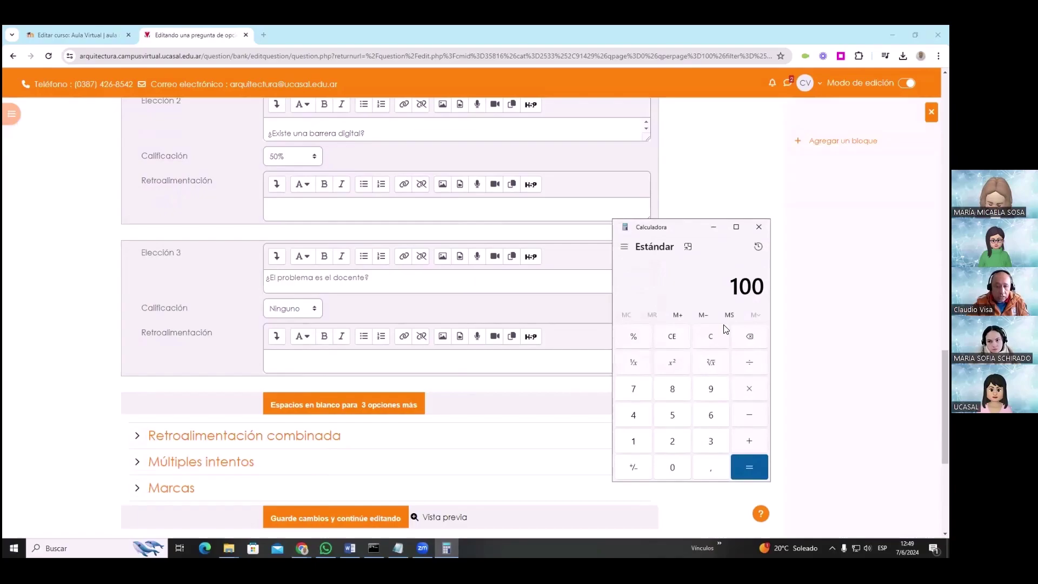
{"action": "key", "text": "slash"}
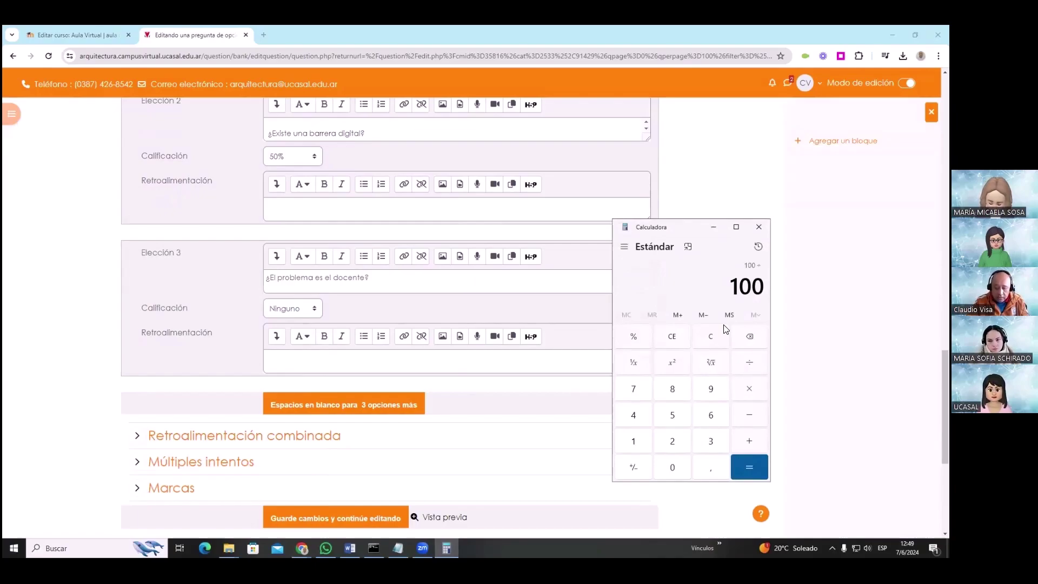
{"action": "type", "text": "3"}
{"action": "key", "text": "Return"}
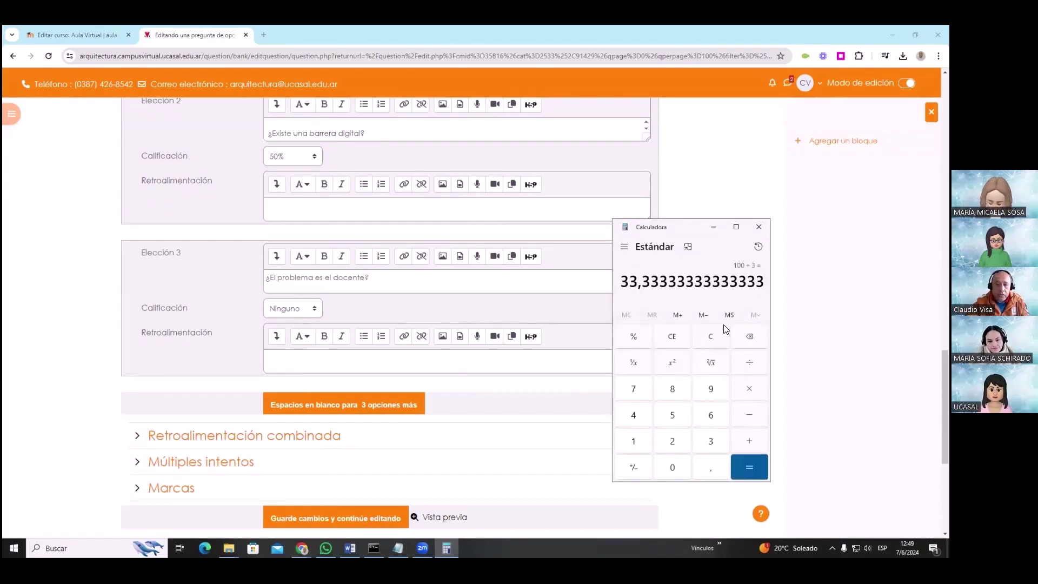
{"action": "left_click", "coordinate": [714, 227]}
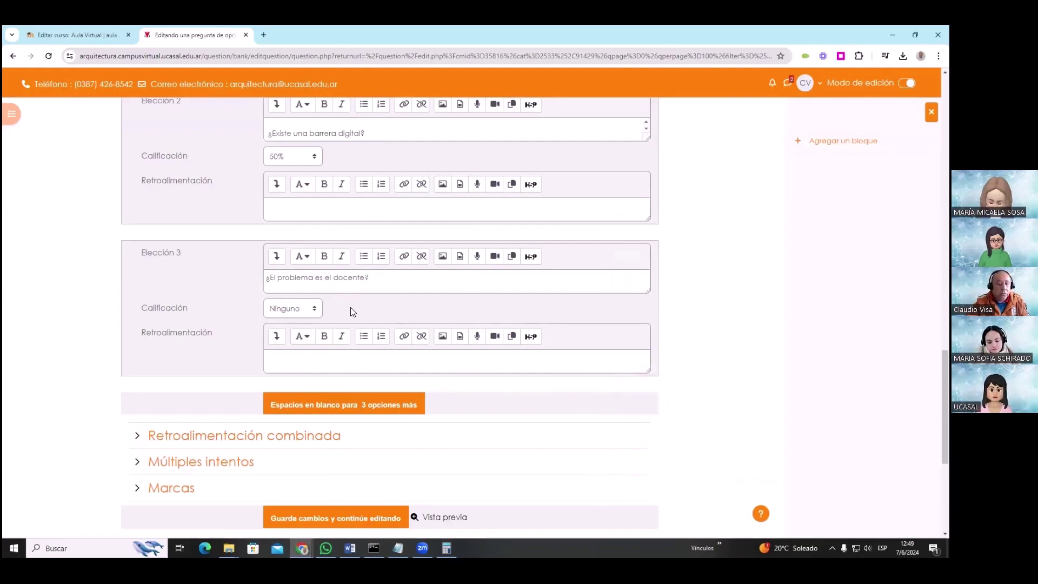
- Set the Calificación of Elección 3 to -33.33333% and save the changes to Pregunta 03
{"action": "left_click", "coordinate": [314, 309]}
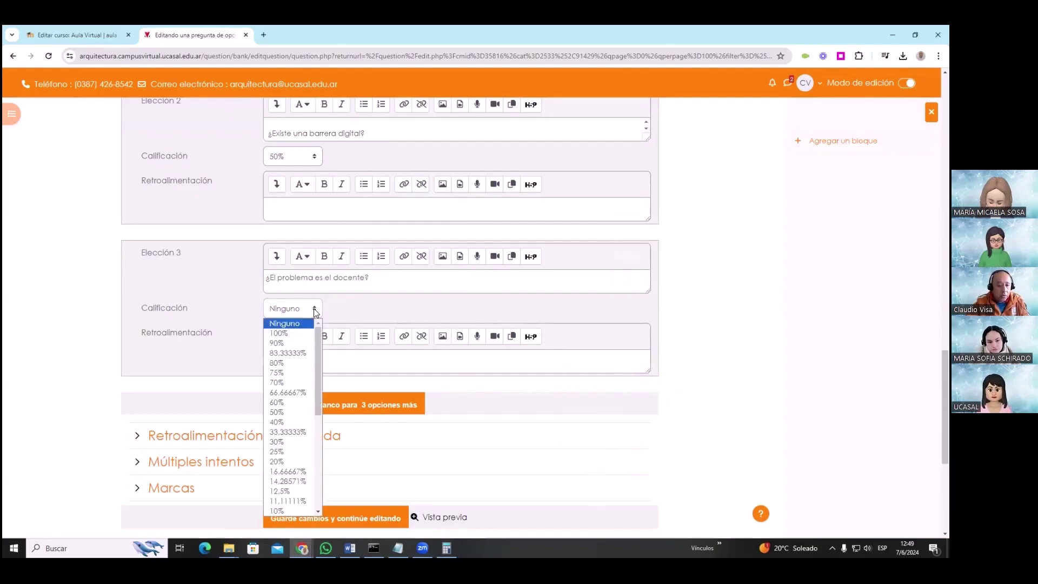
{"action": "left_click_drag", "start_coordinate": [317, 362], "coordinate": [317, 448]}
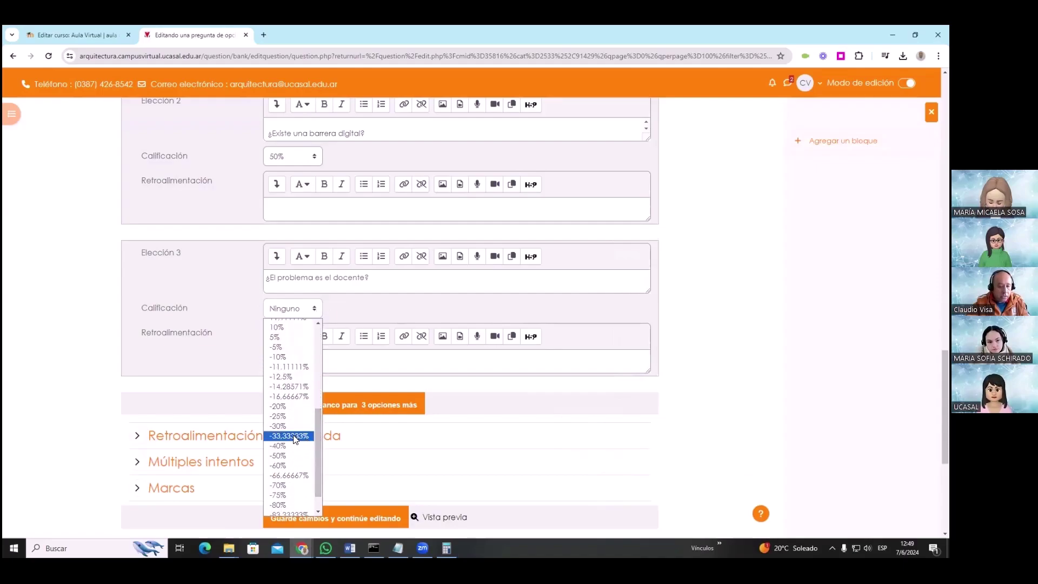
{"action": "left_click", "coordinate": [295, 437]}
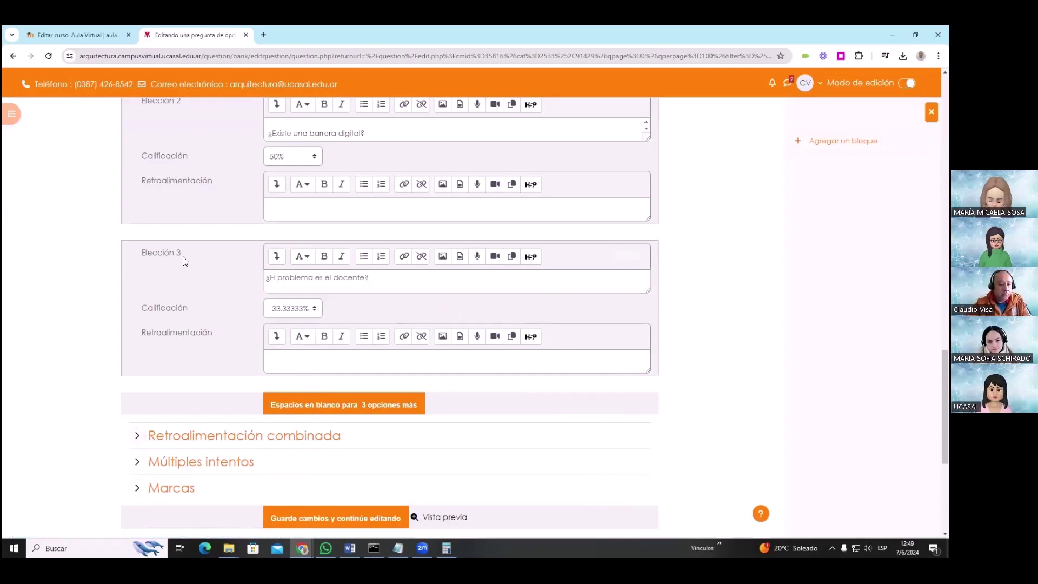
{"action": "scroll", "coordinate": [541, 356], "scroll_direction": "down", "scroll_amount": 2}
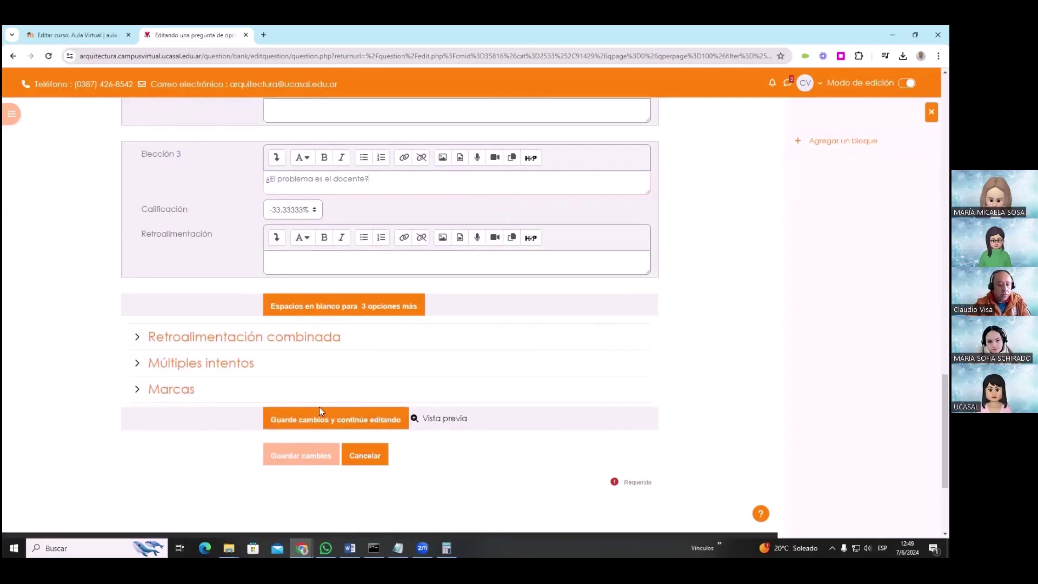
{"action": "left_click", "coordinate": [302, 457]}
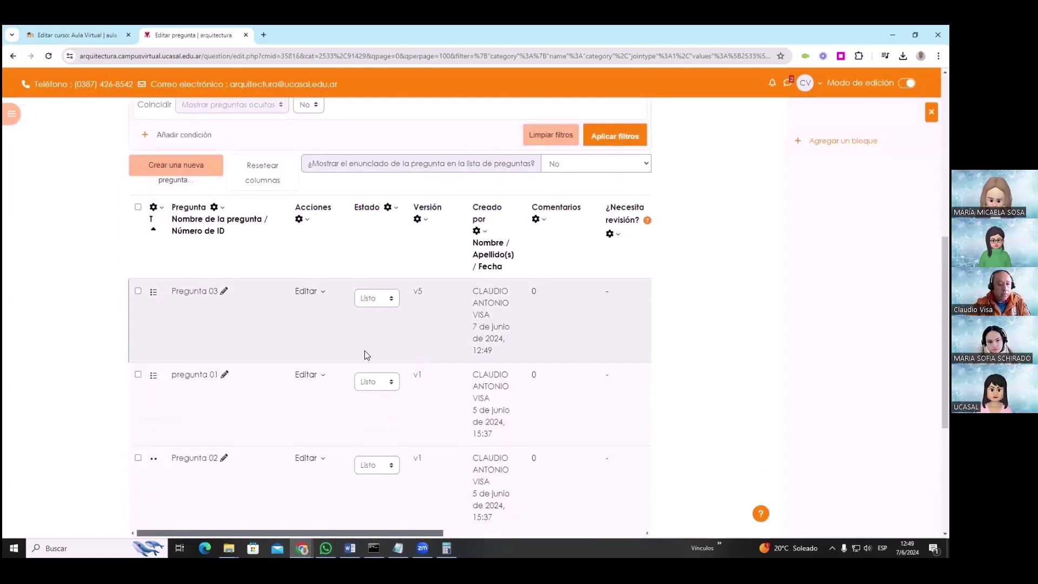
- Preview the updated Pregunta 03, submit it with all three choices ticked, and examine the score awarded
{"action": "left_click", "coordinate": [304, 292]}
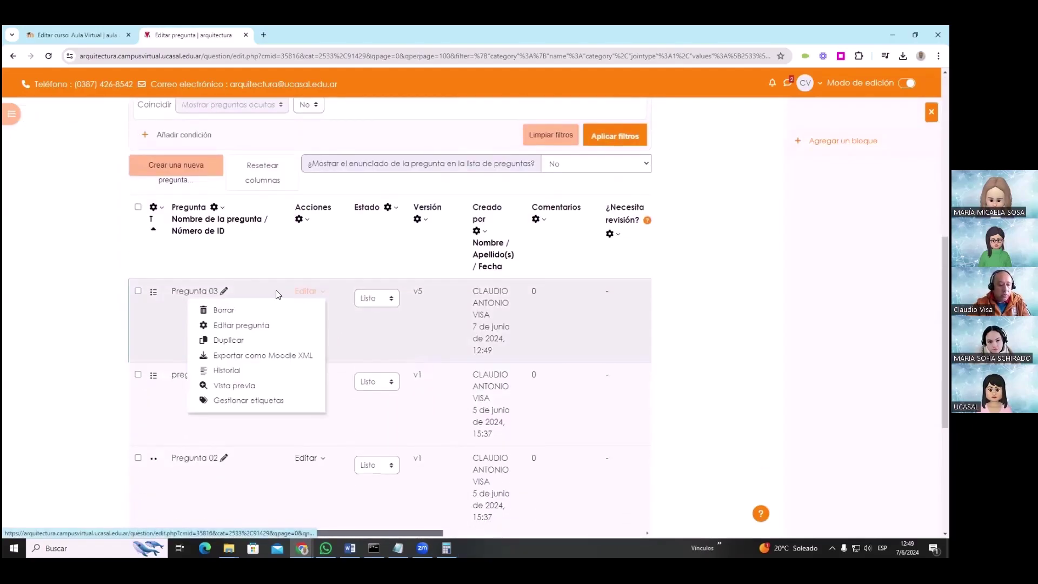
{"action": "left_click", "coordinate": [238, 387]}
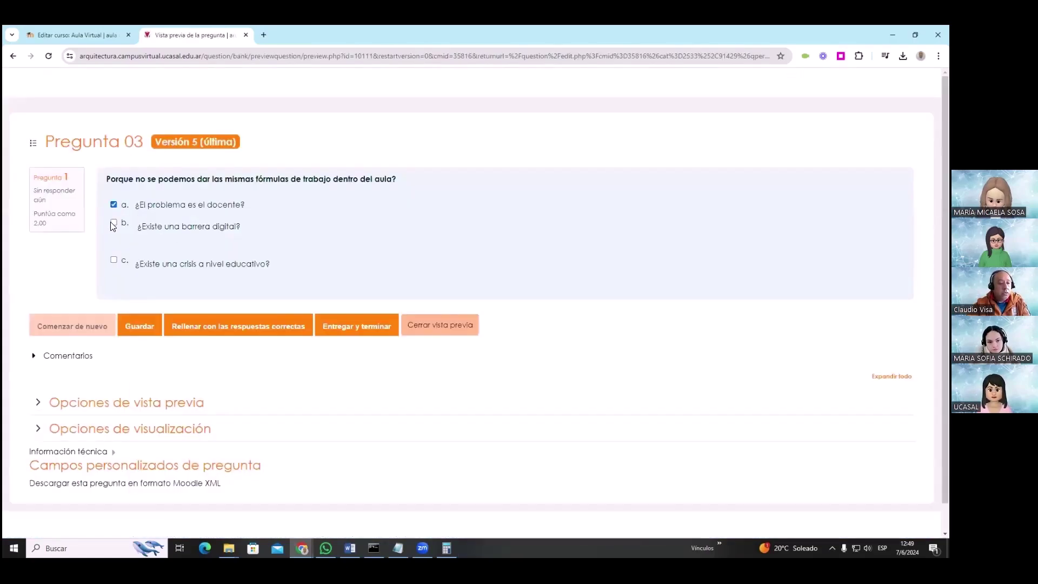
{"action": "left_click", "coordinate": [114, 223]}
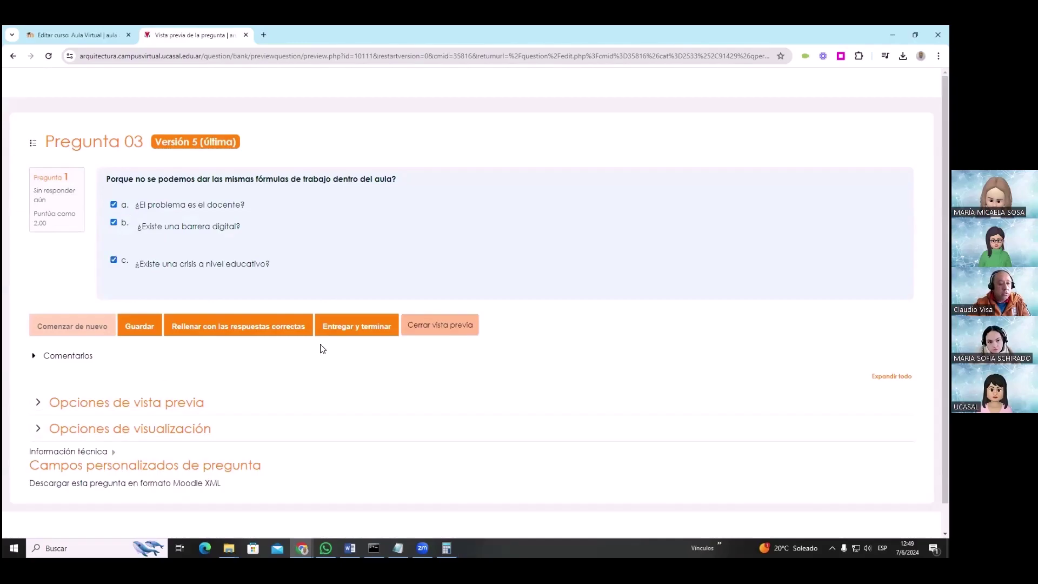
{"action": "left_click", "coordinate": [338, 326]}
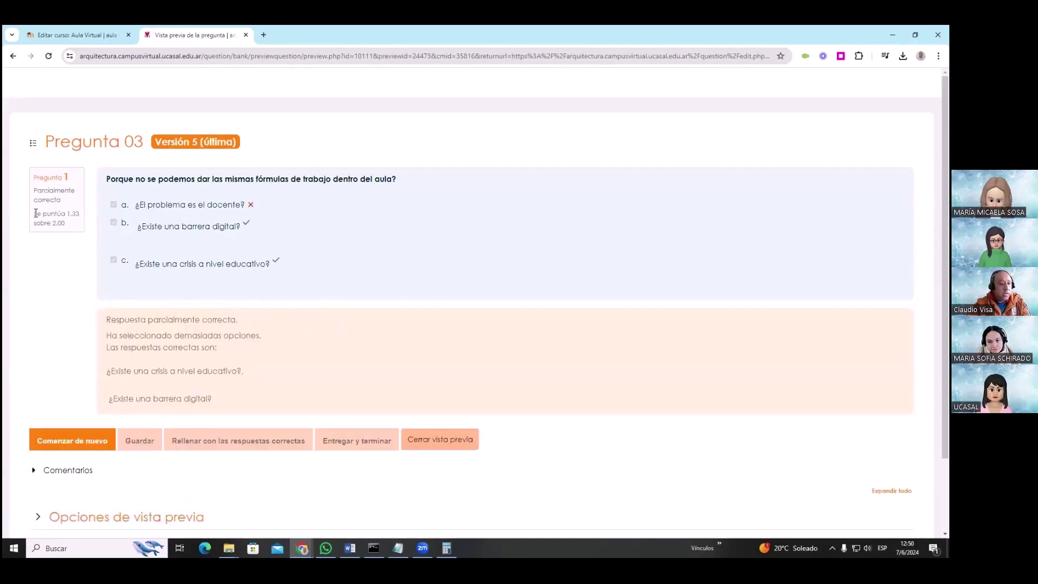
{"action": "left_click_drag", "start_coordinate": [35, 213], "coordinate": [81, 216]}
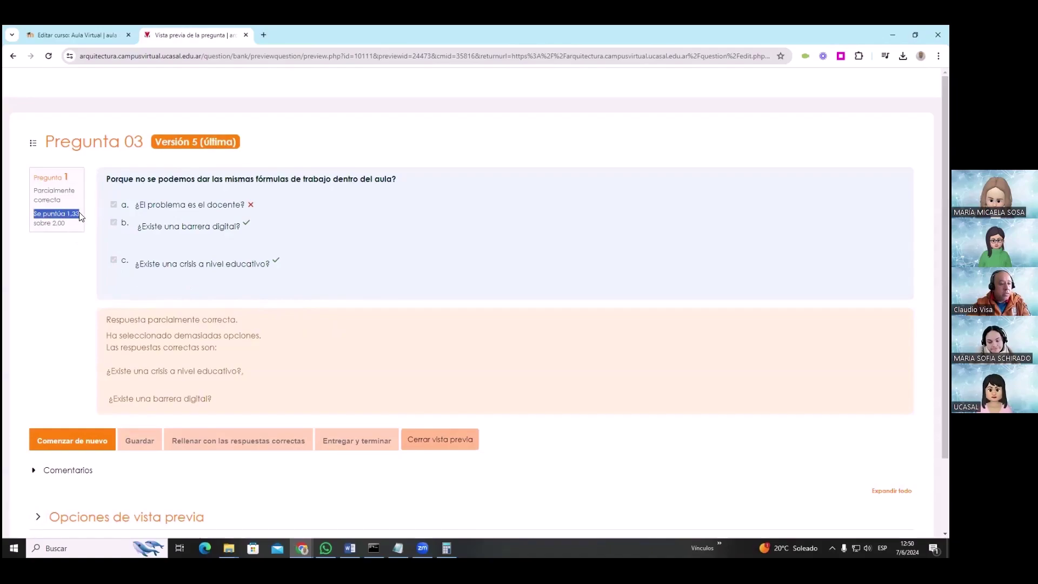